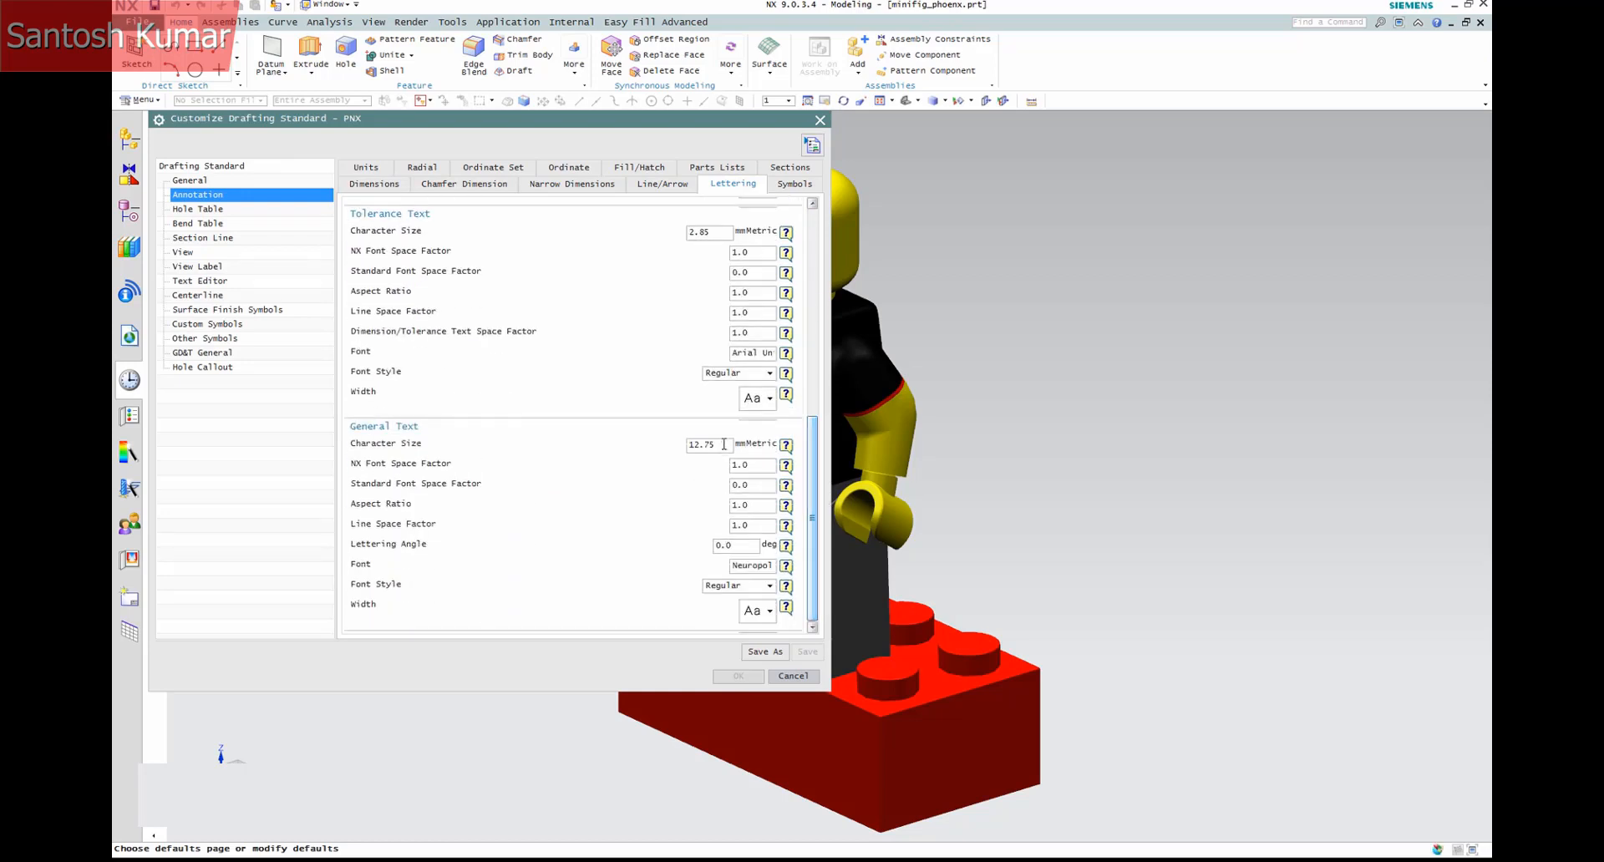
# - Inspect the General Text character size and font in the PNX standard's lettering settings
pyautogui.moveTo(724, 447); pyautogui.dragTo(679, 458)
pyautogui.click(771, 567)
pyautogui.moveTo(739, 566); pyautogui.dragTo(777, 565)
# - Review the font and width of hidden lines, visible lines and smooth edges in the PNX standard's view settings, then leave the standard
pyautogui.click(184, 253)
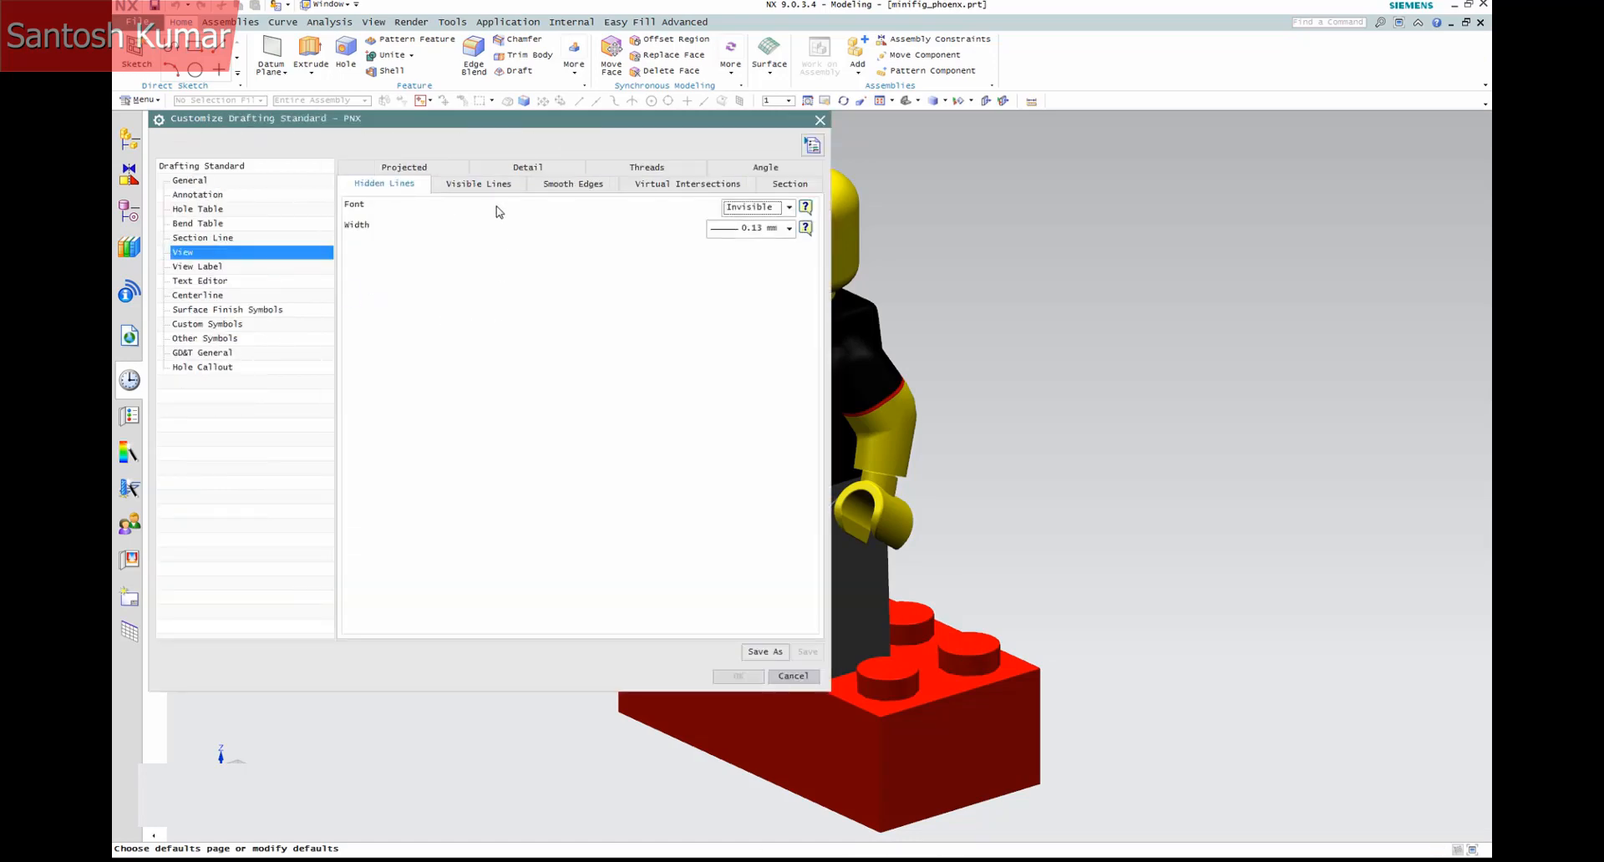
pyautogui.click(490, 187)
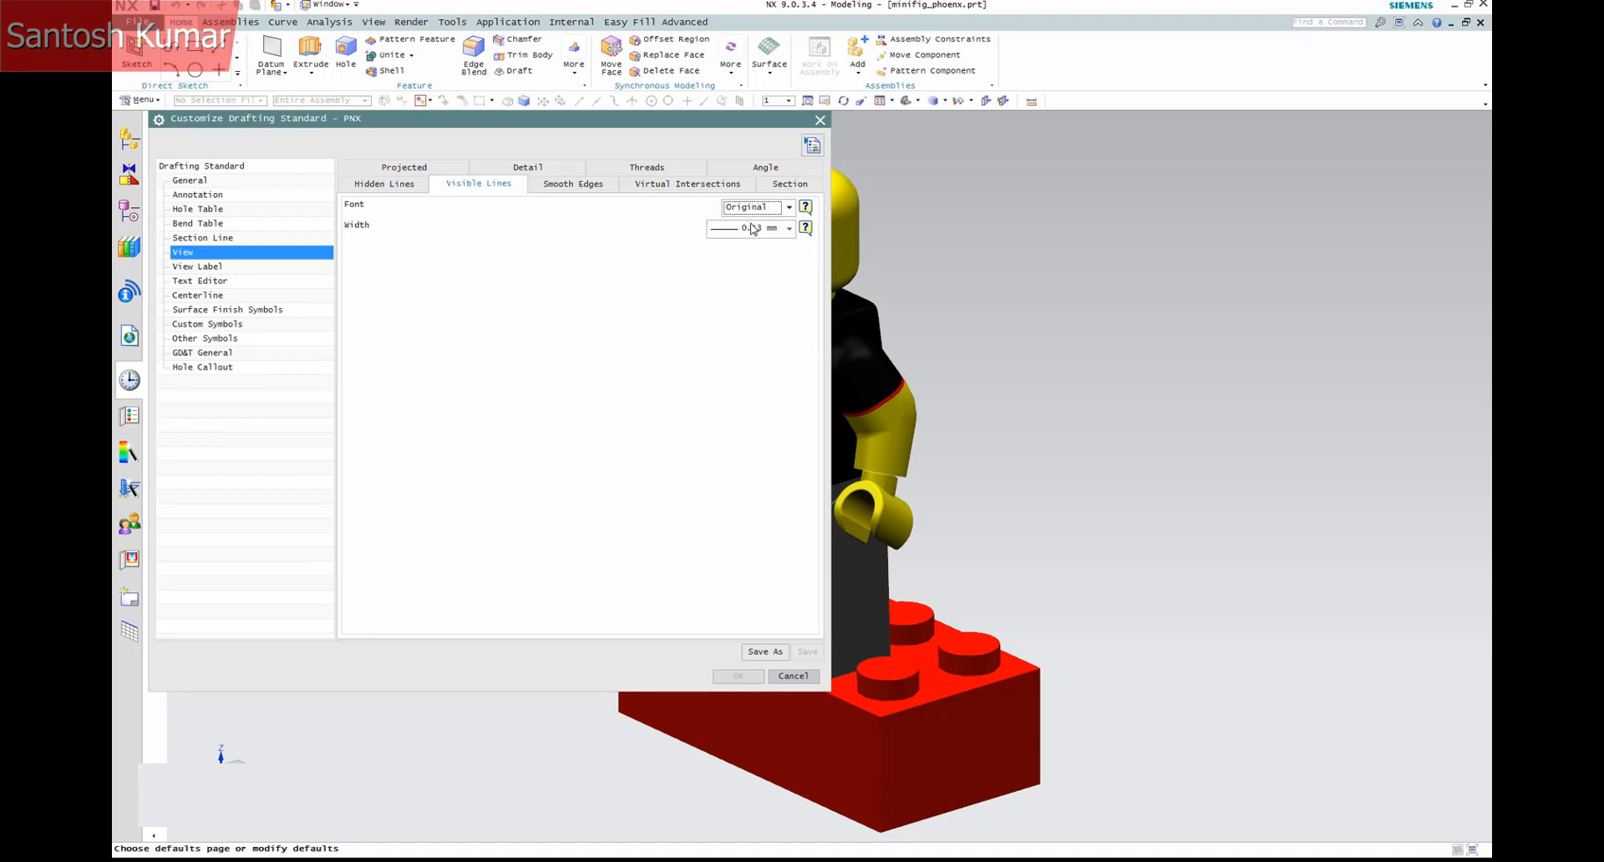
pyautogui.click(372, 186)
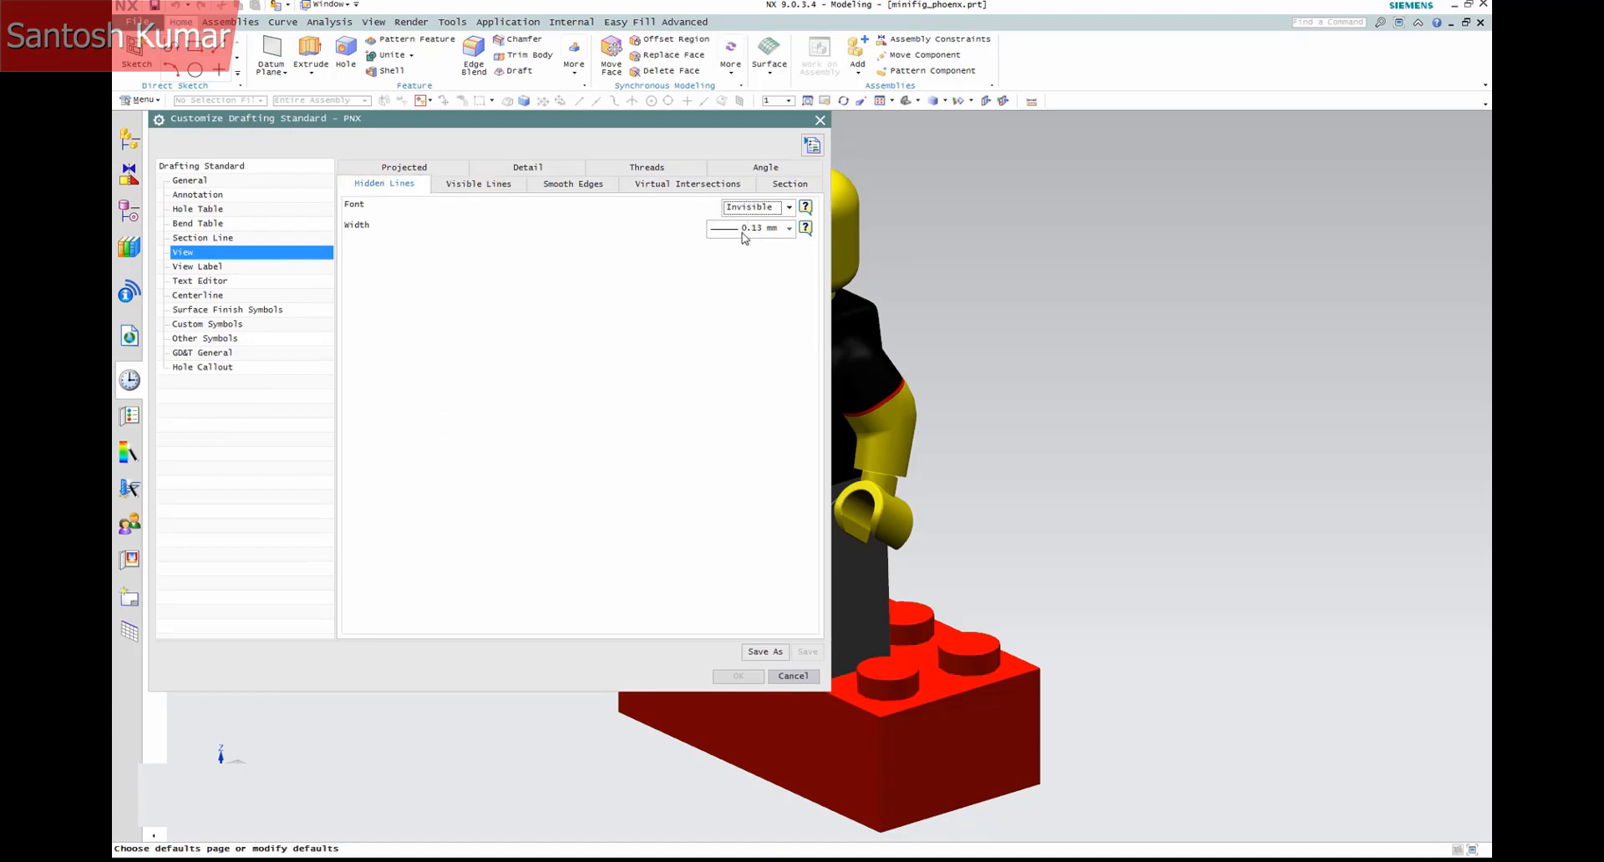
pyautogui.click(581, 188)
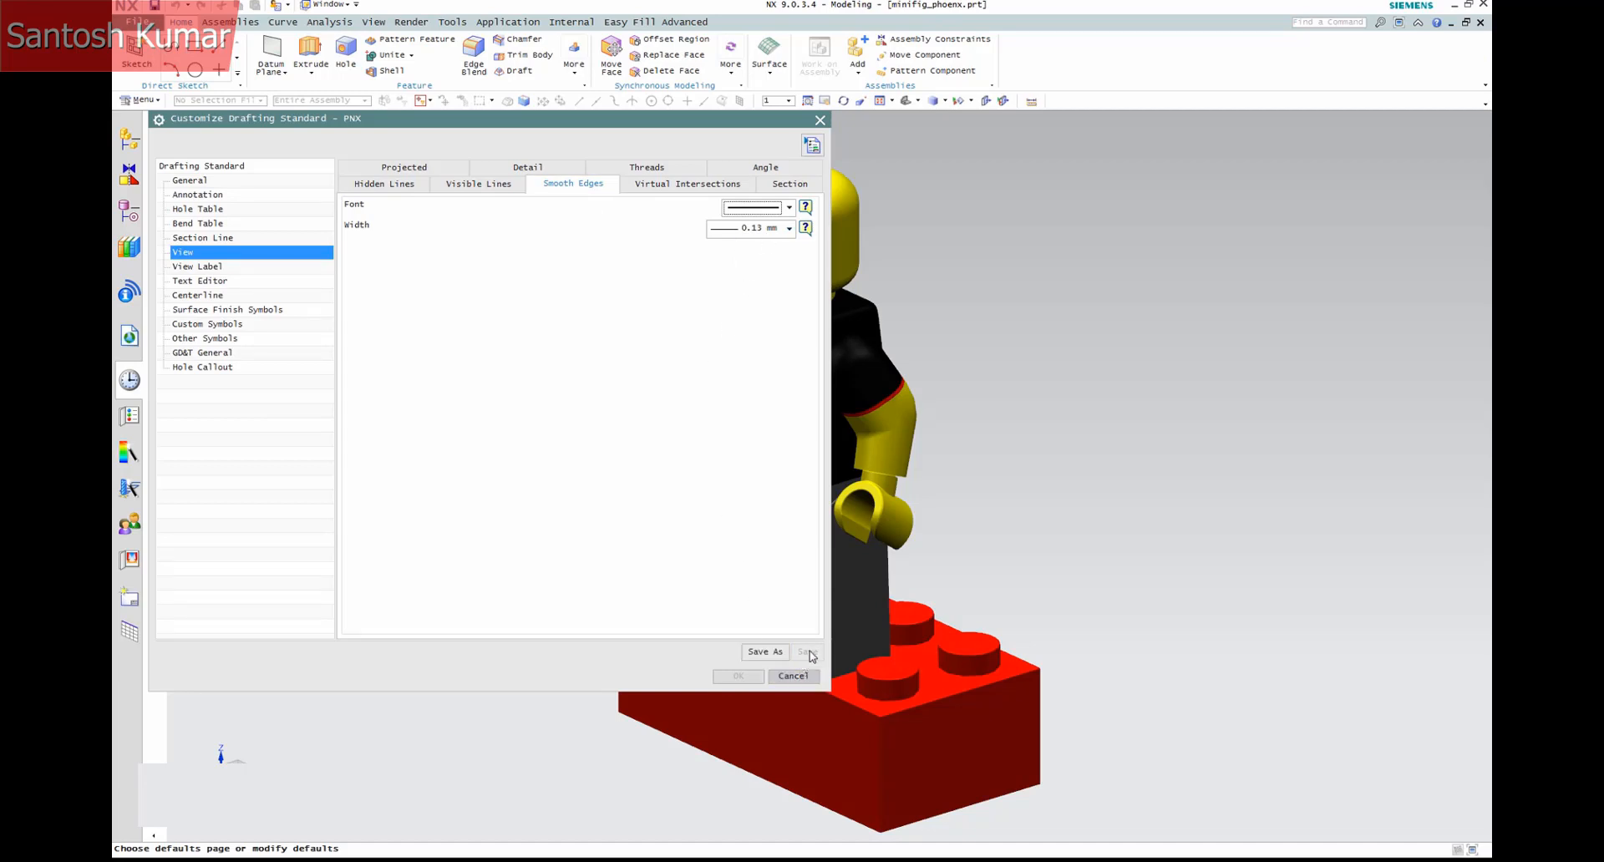
pyautogui.click(794, 677)
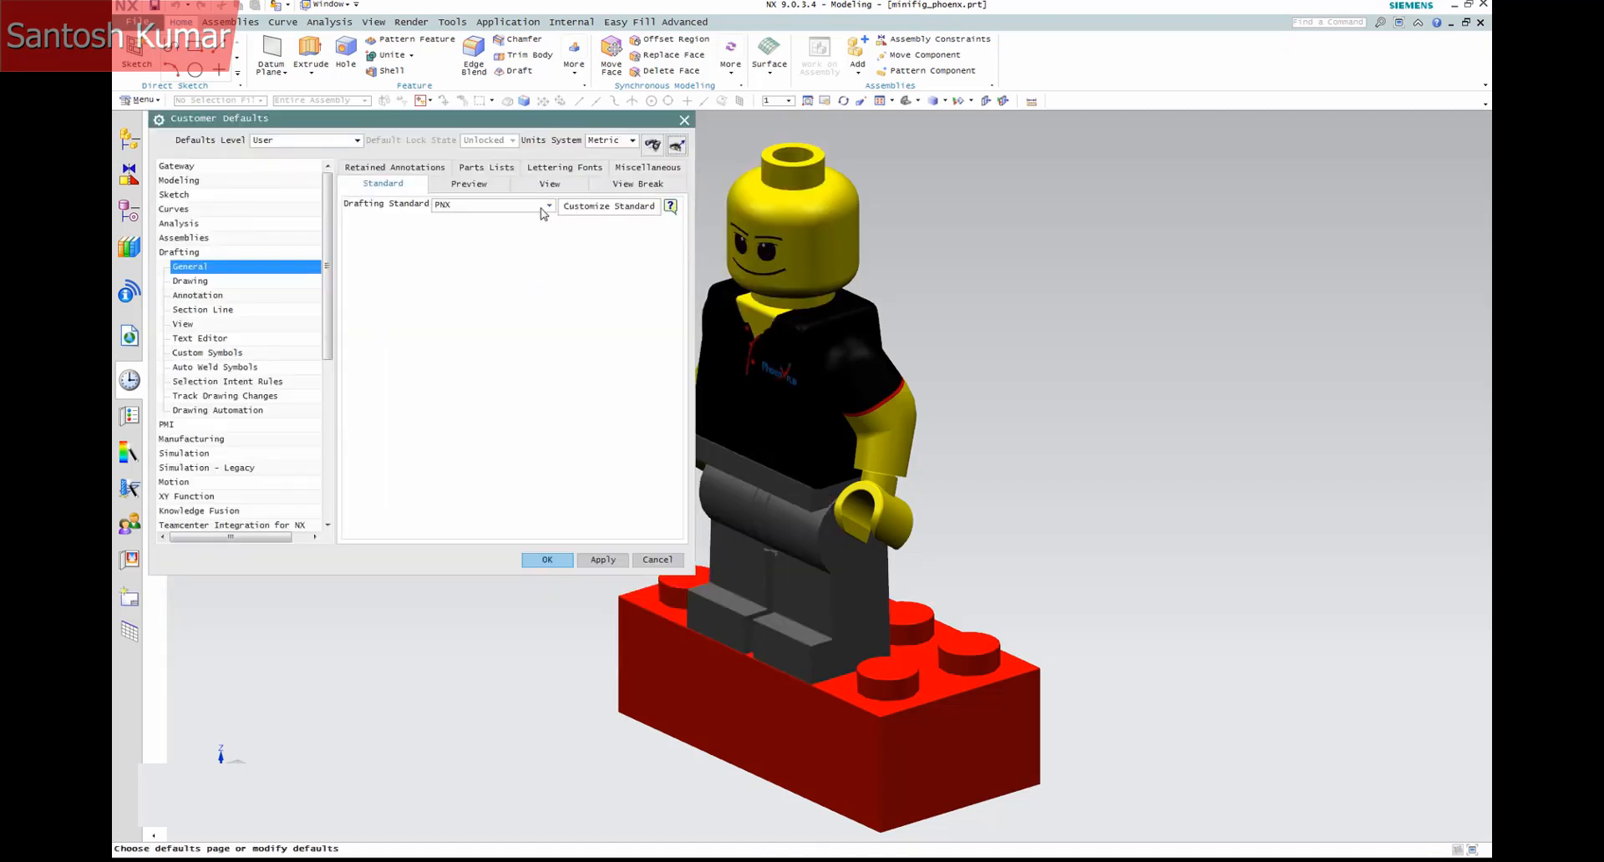
# - Set the shading rendering style in the Drafting View customer defaults to Fully Shaded
pyautogui.click(189, 326)
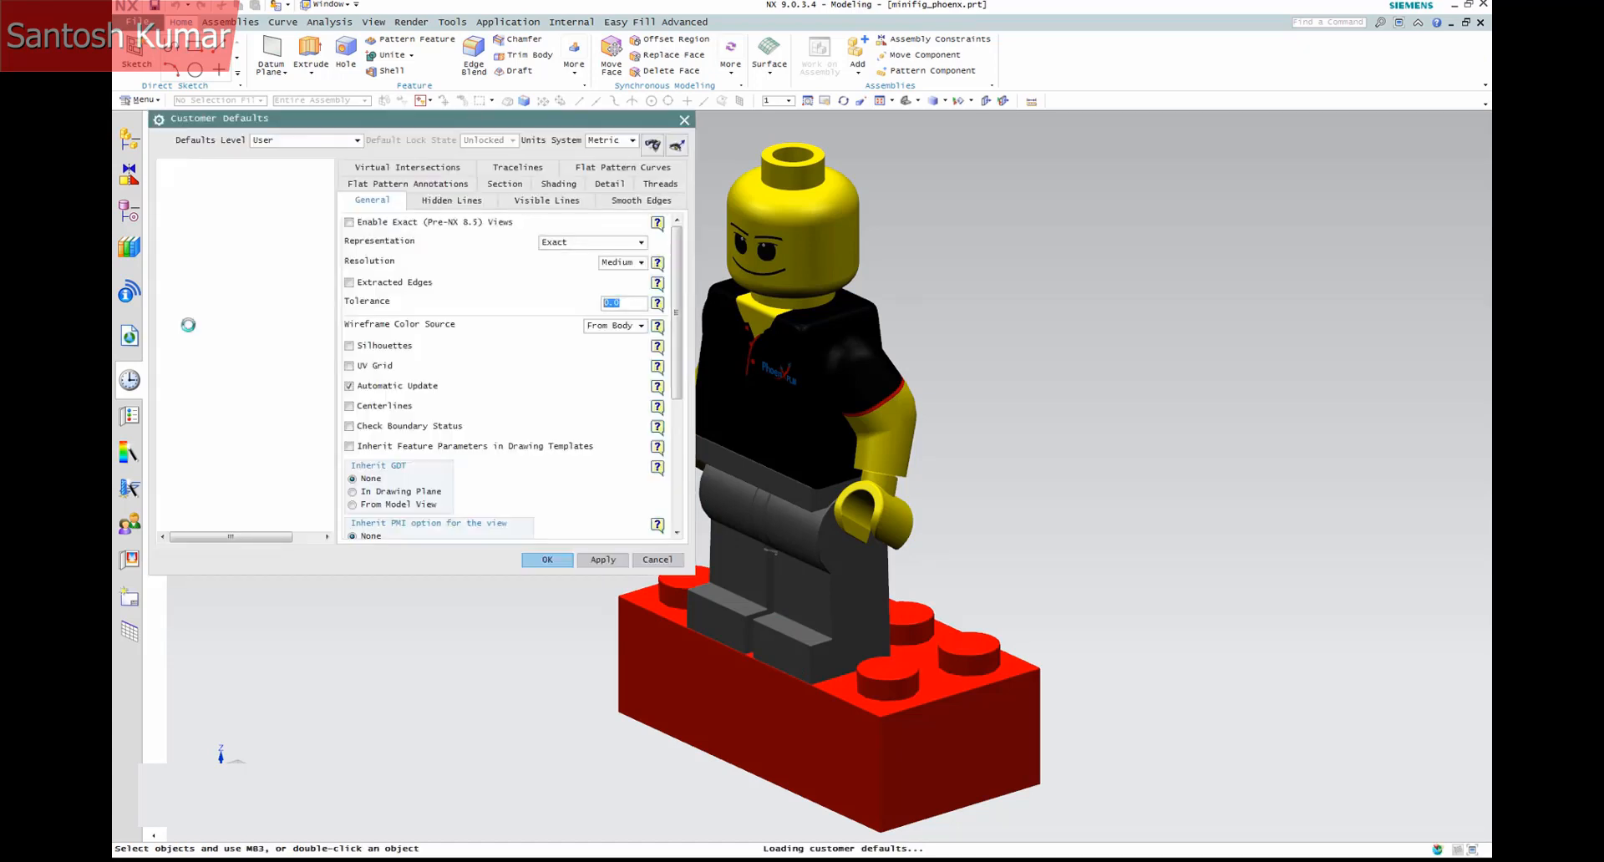
pyautogui.click(558, 183)
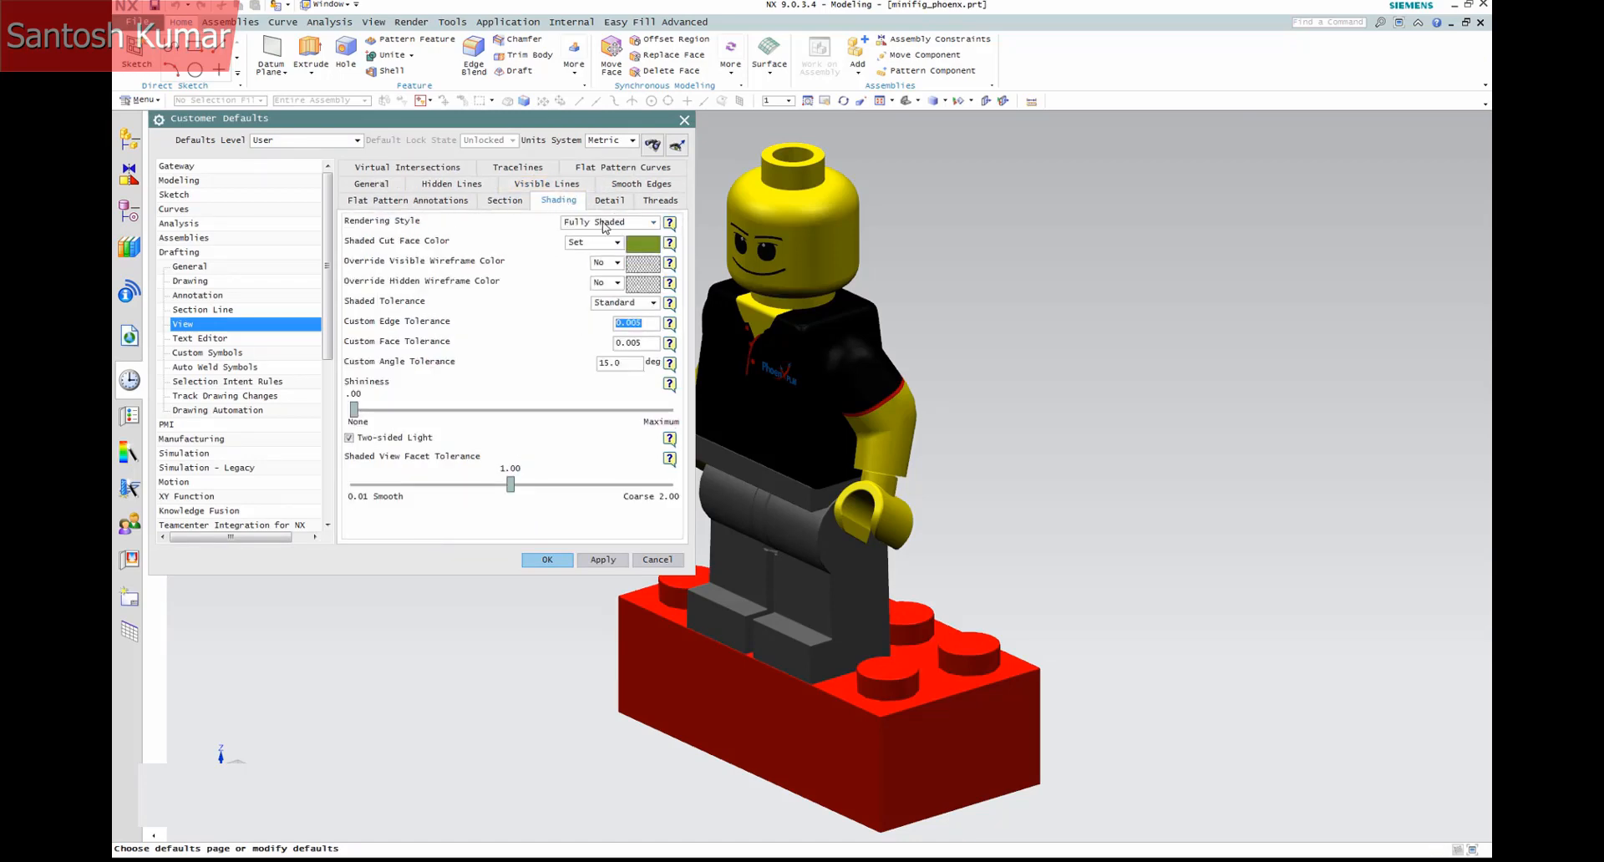
pyautogui.click(605, 223)
pyautogui.click(603, 235)
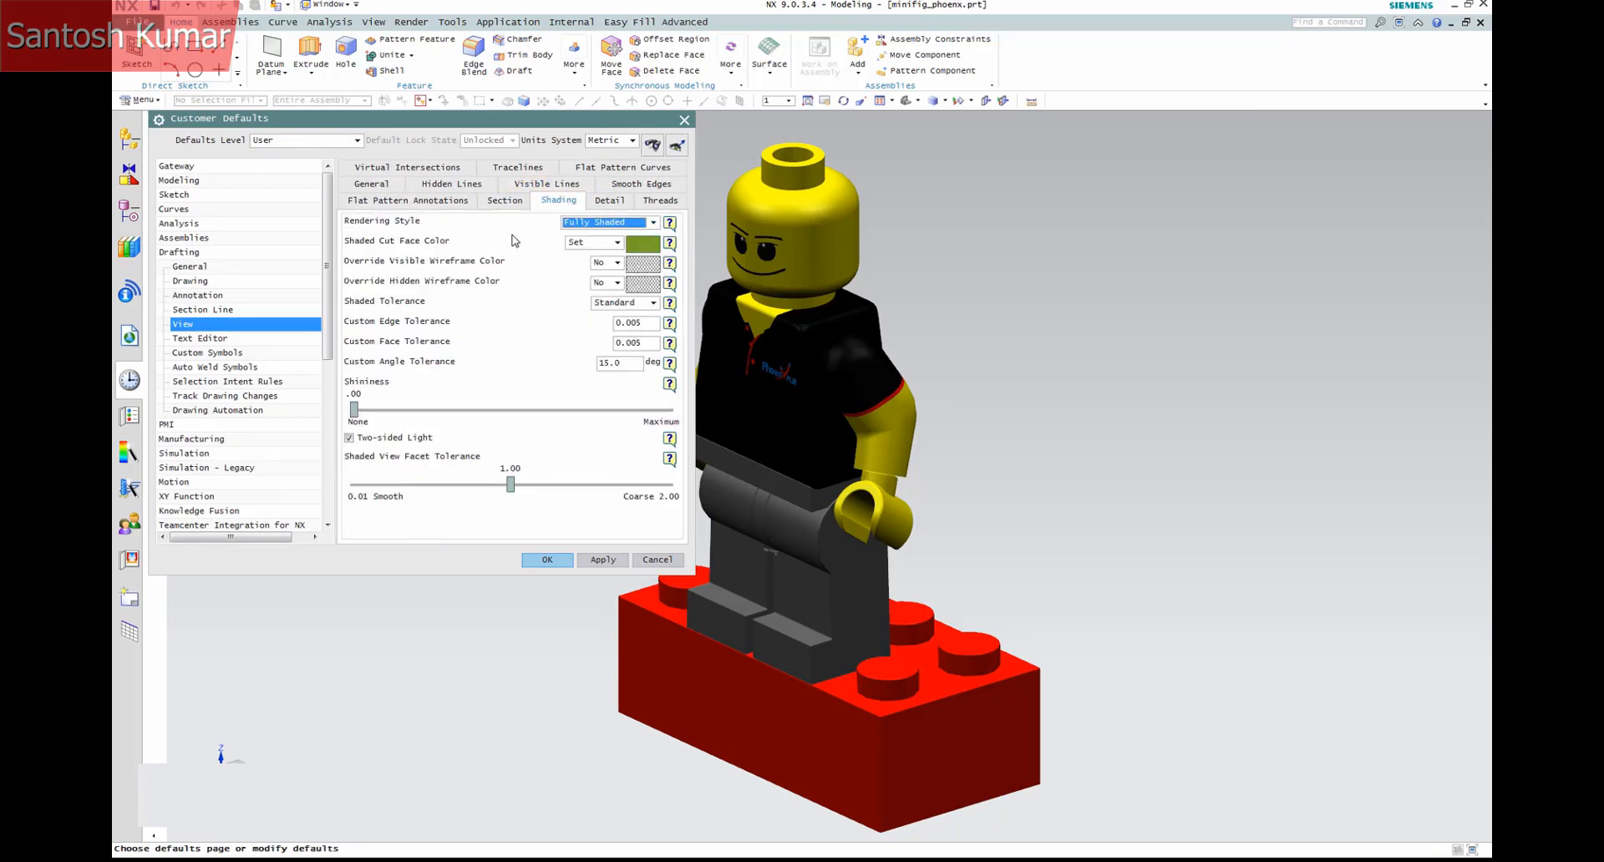
# - Review the smooth edge, visible line, hidden line and general view defaults, then apply the customer defaults and close them
pyautogui.click(641, 184)
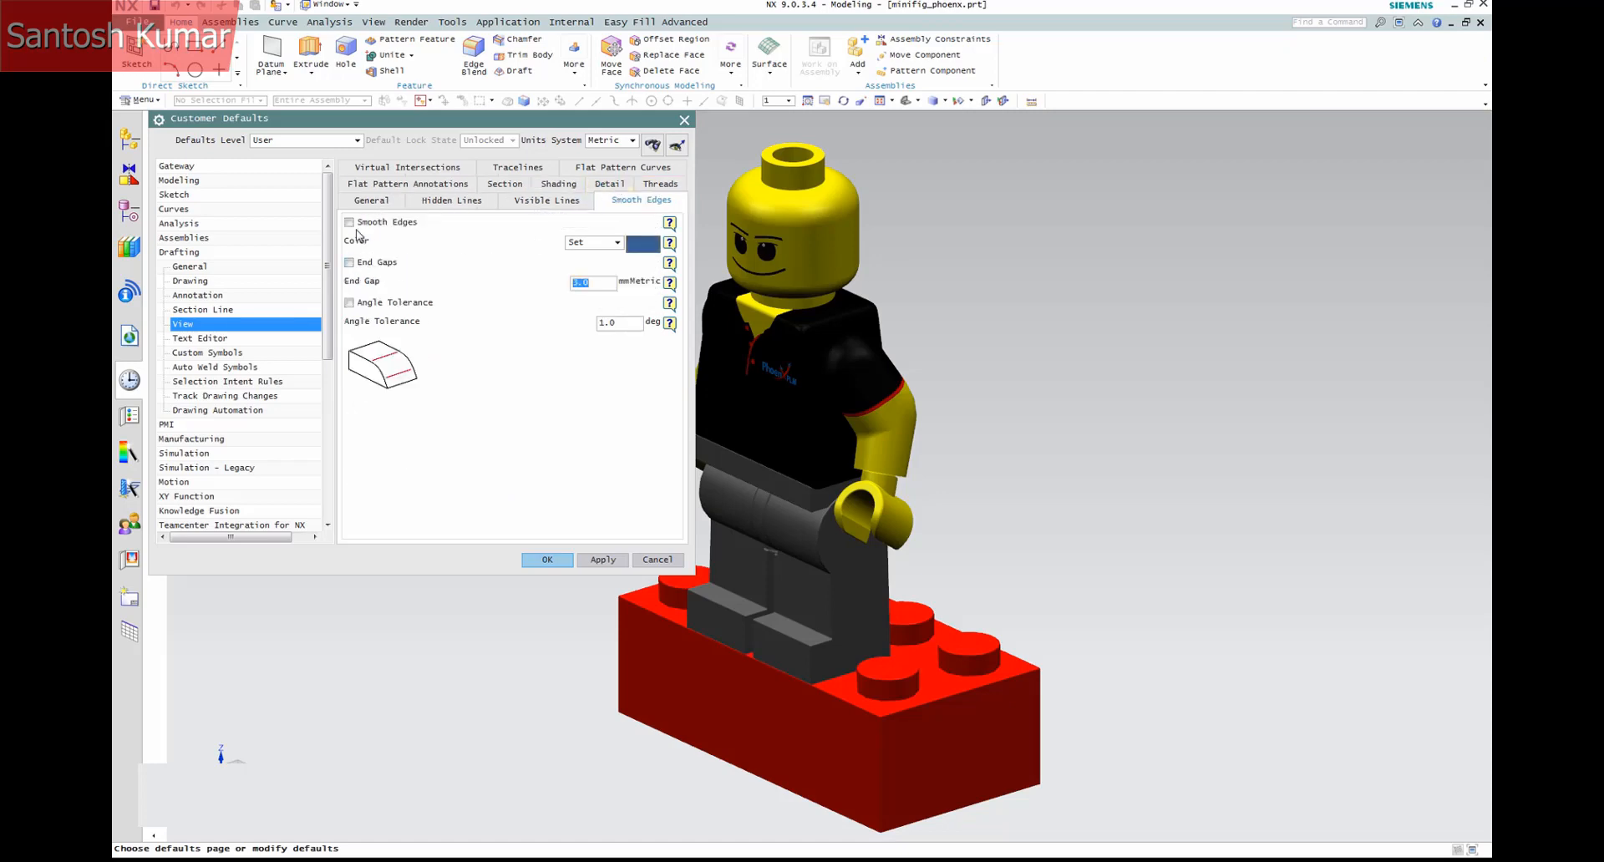
pyautogui.click(541, 203)
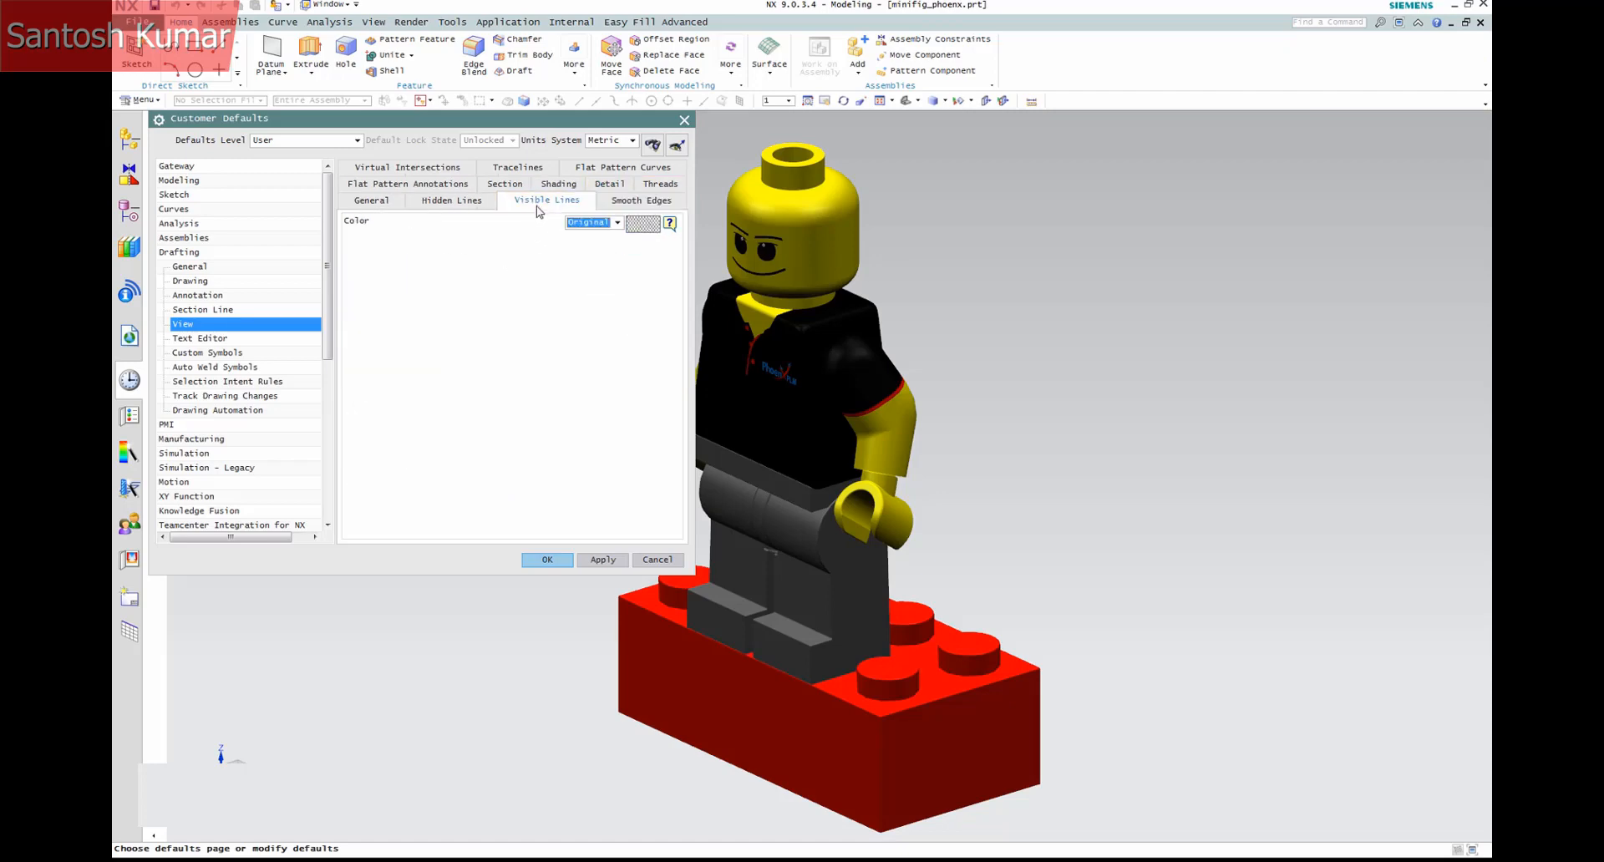
pyautogui.click(452, 206)
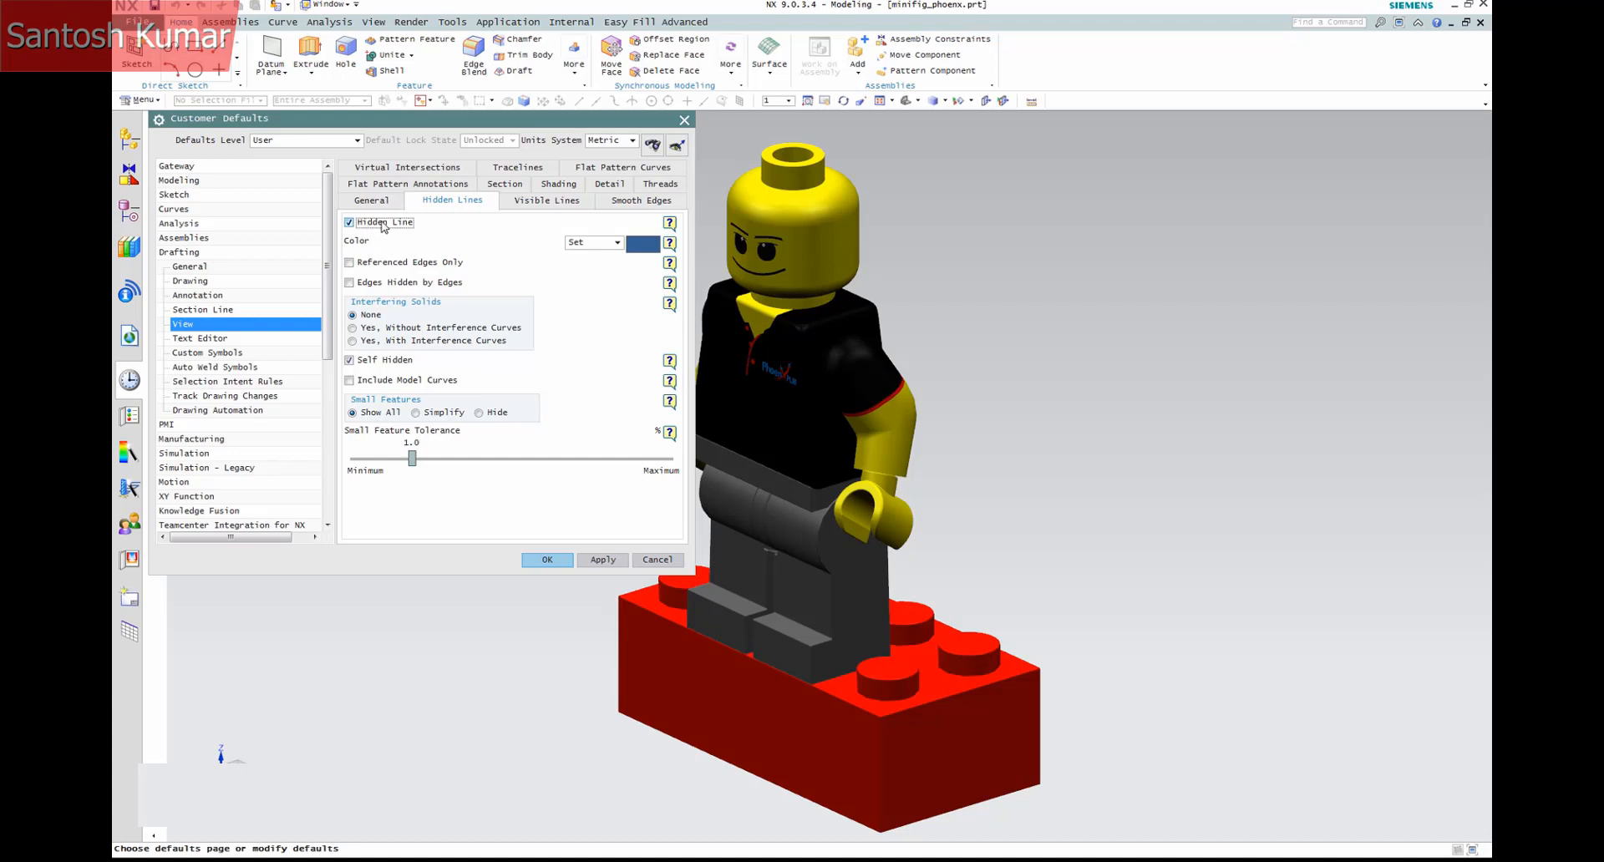
pyautogui.click(383, 202)
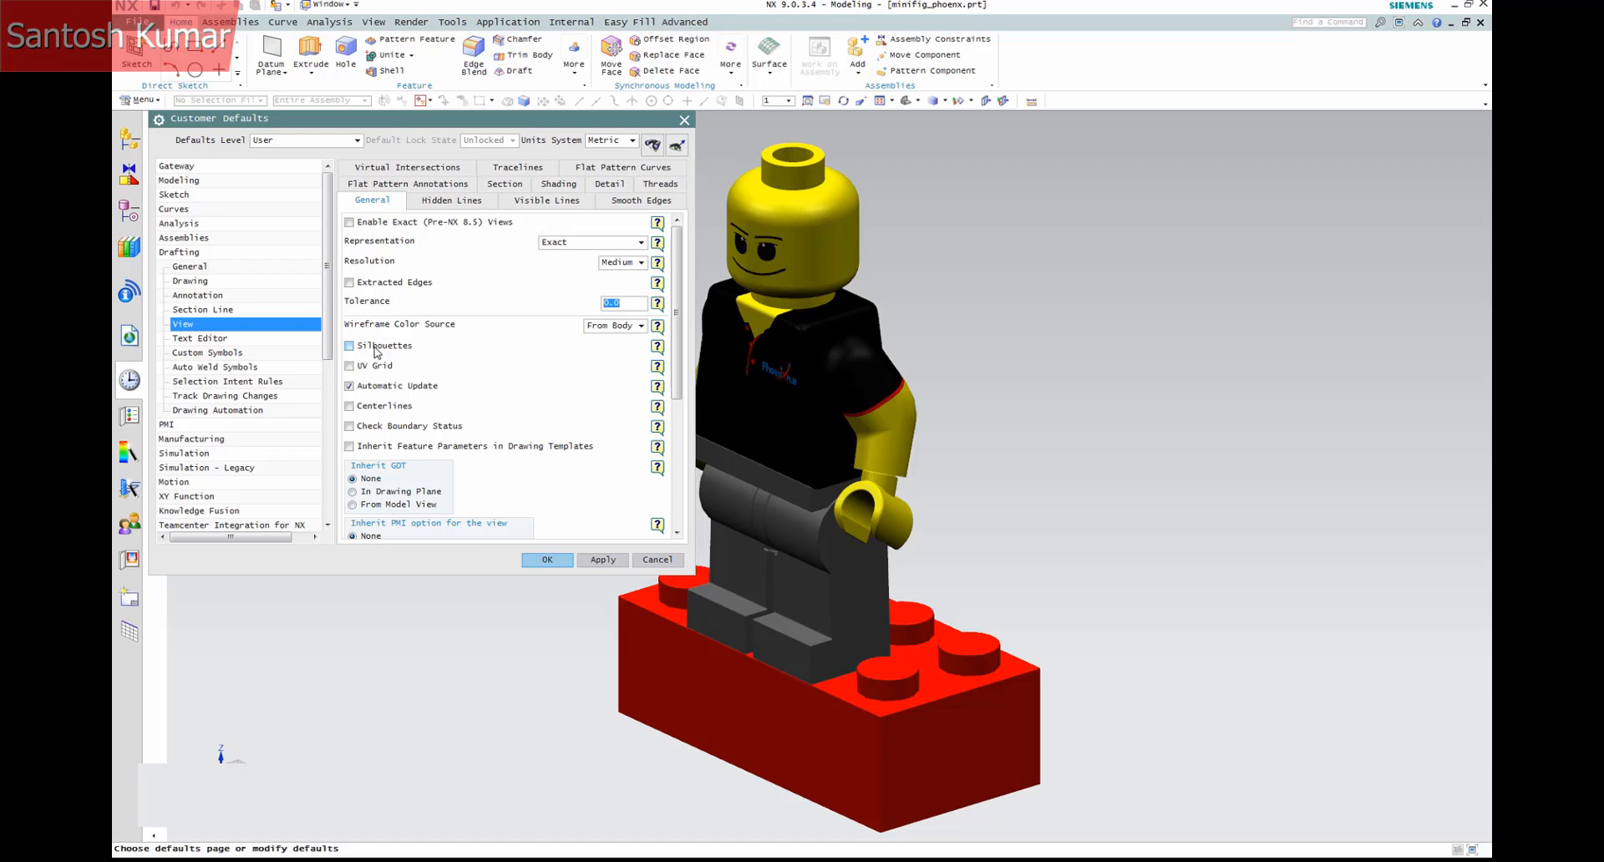
pyautogui.click(600, 559)
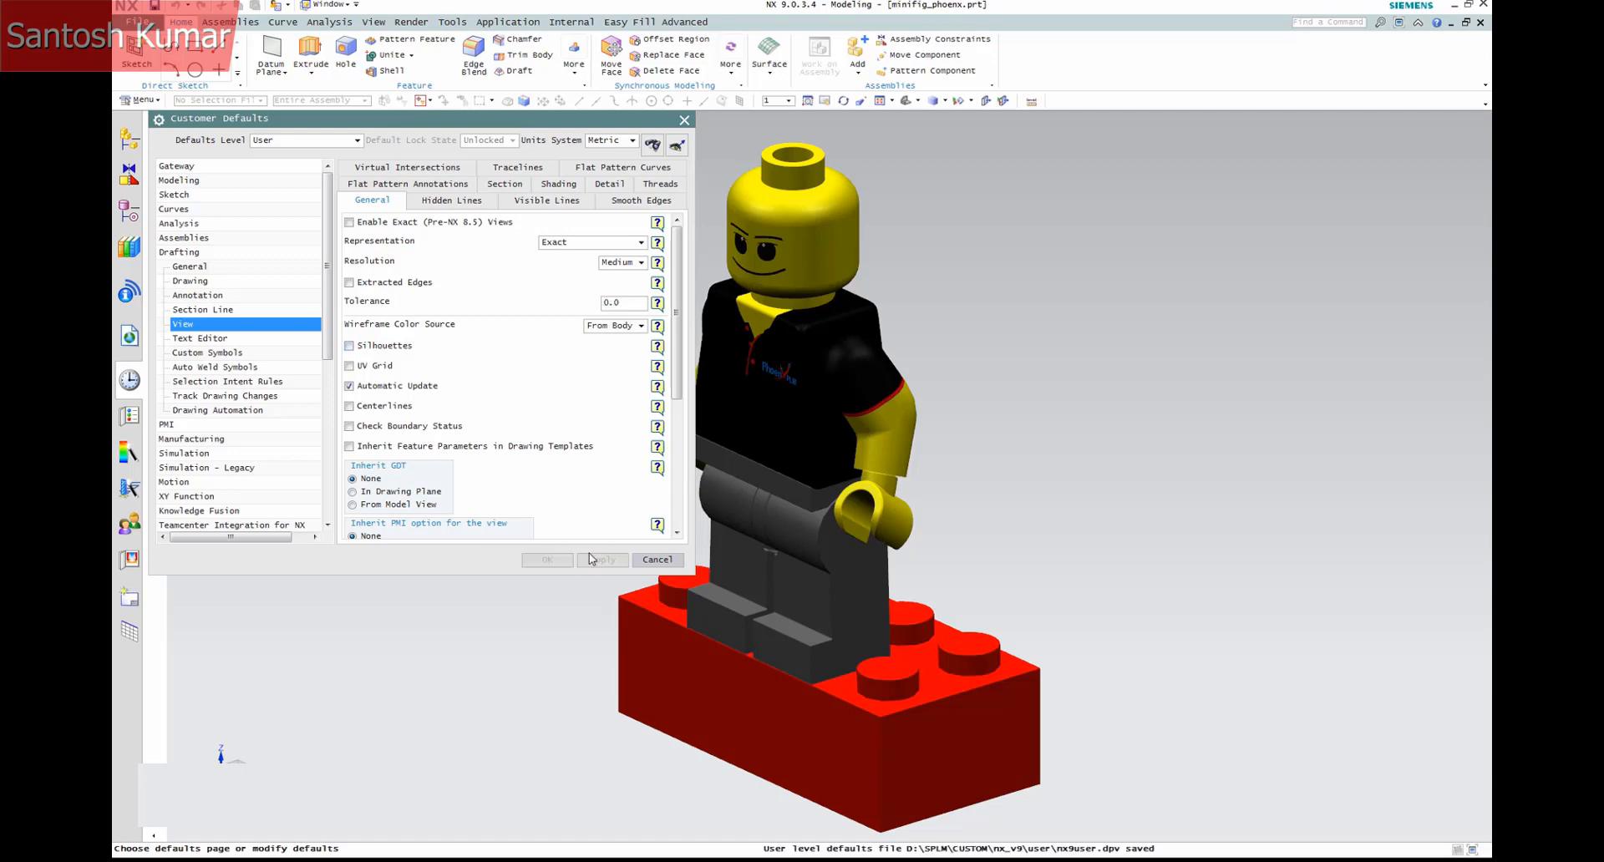
pyautogui.click(657, 561)
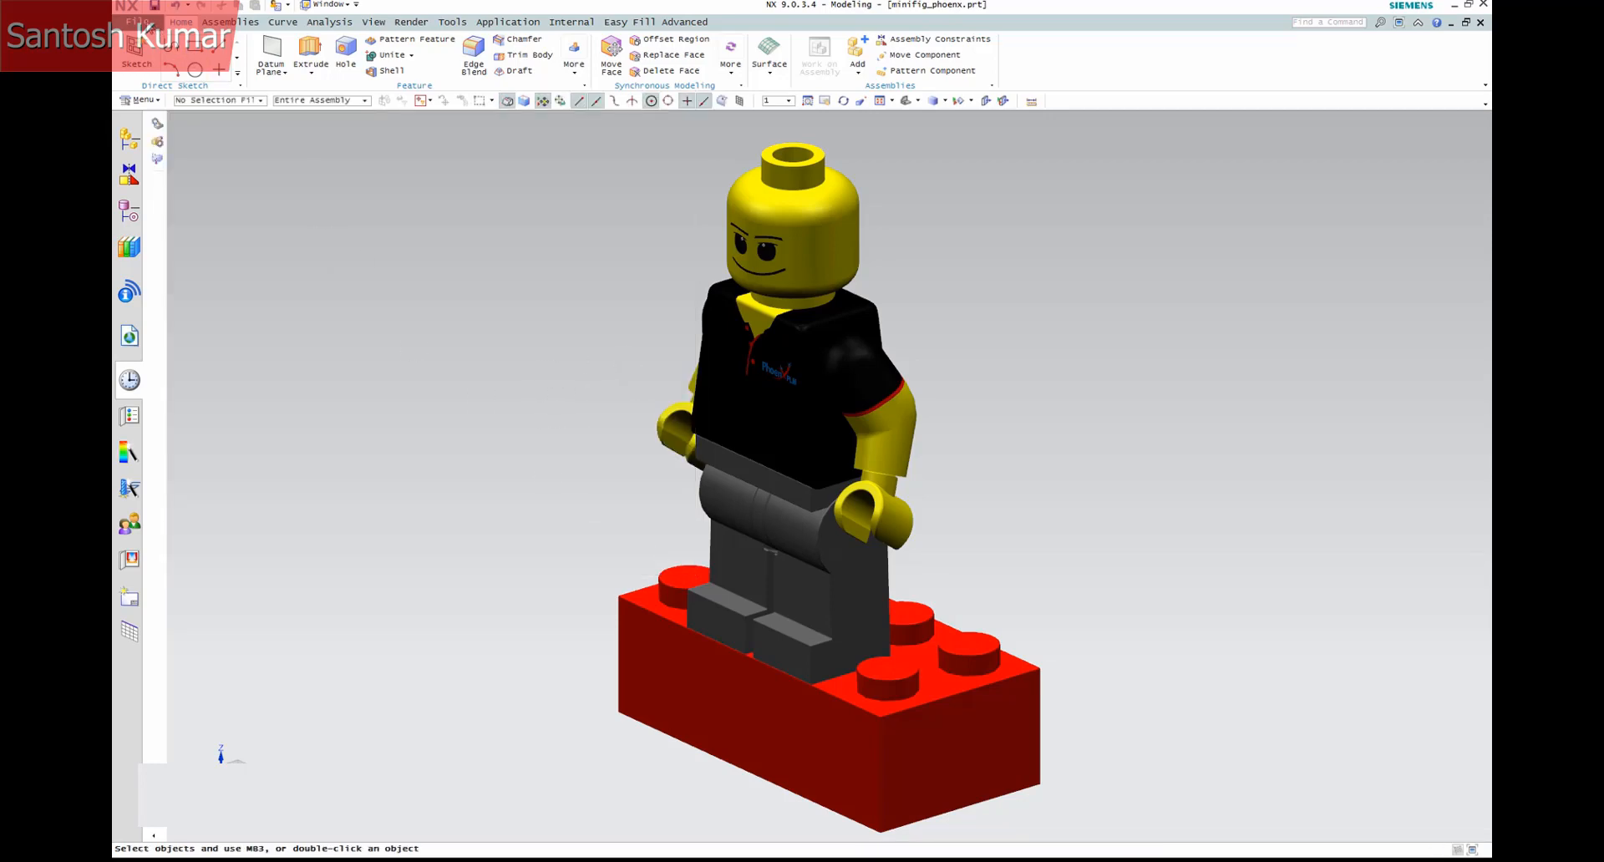
# - Create a new drawing of minifig_phoenx from the A3 - Size template, named minifig_phoenx_dwg1.prt
pyautogui.click(147, 25)
pyautogui.click(147, 41)
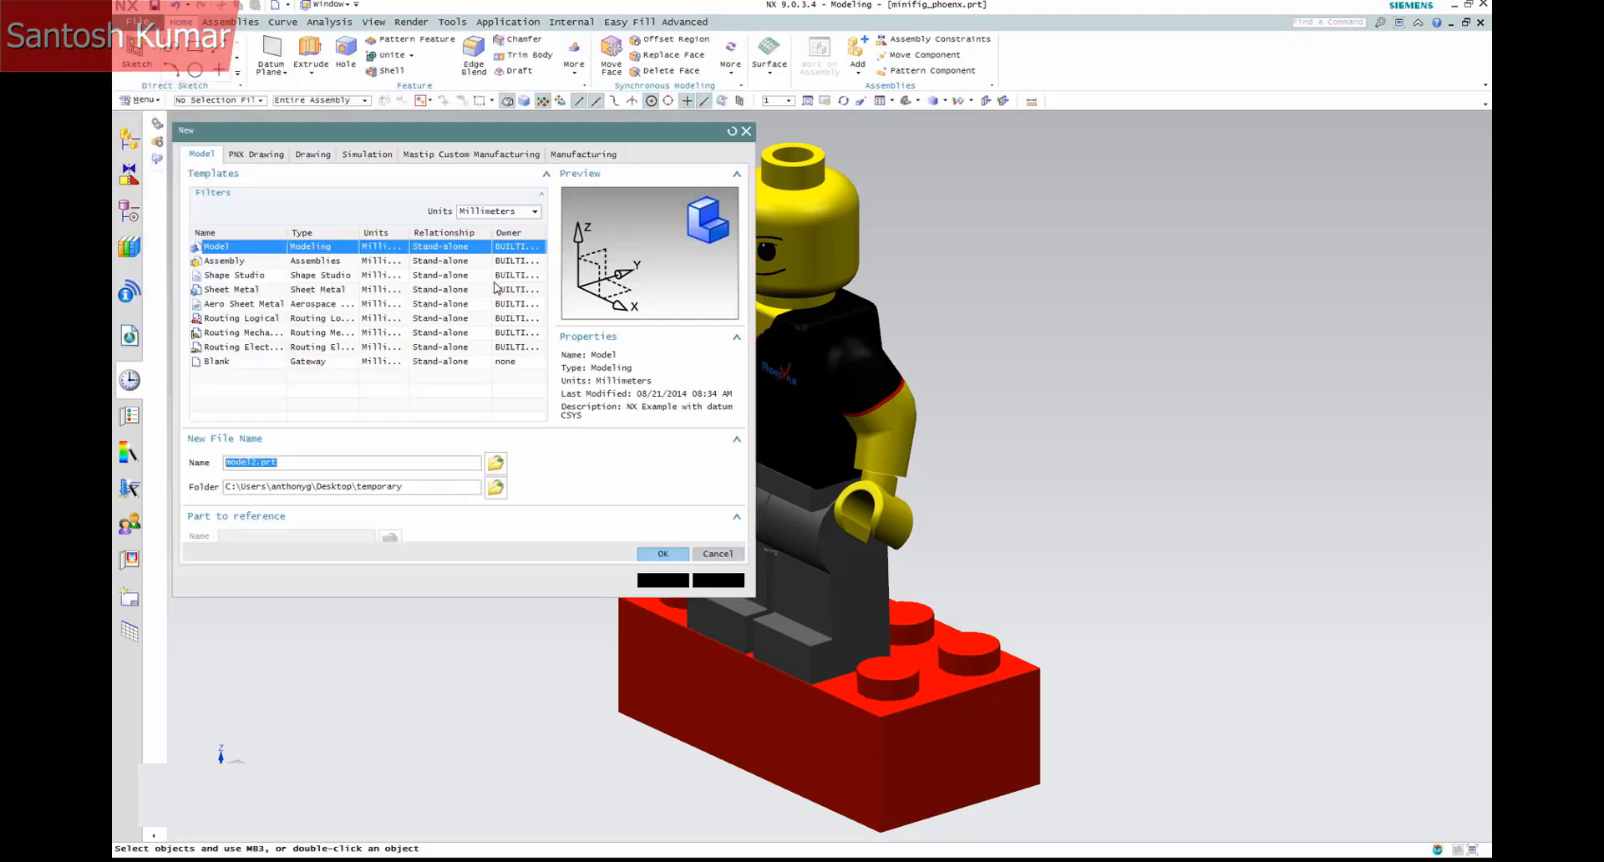
pyautogui.click(298, 159)
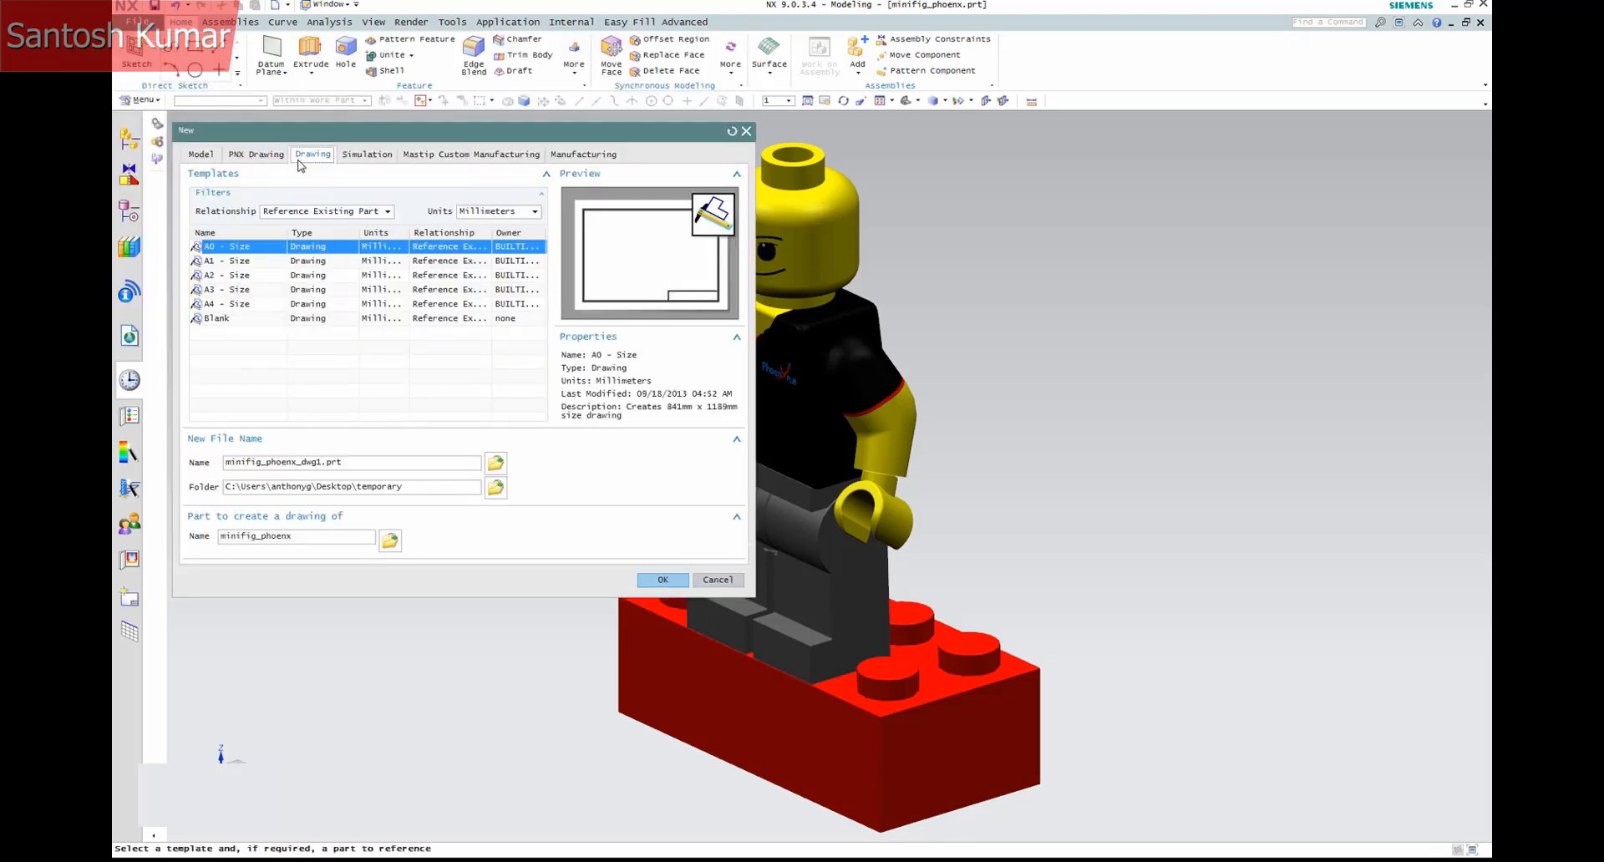
pyautogui.click(239, 291)
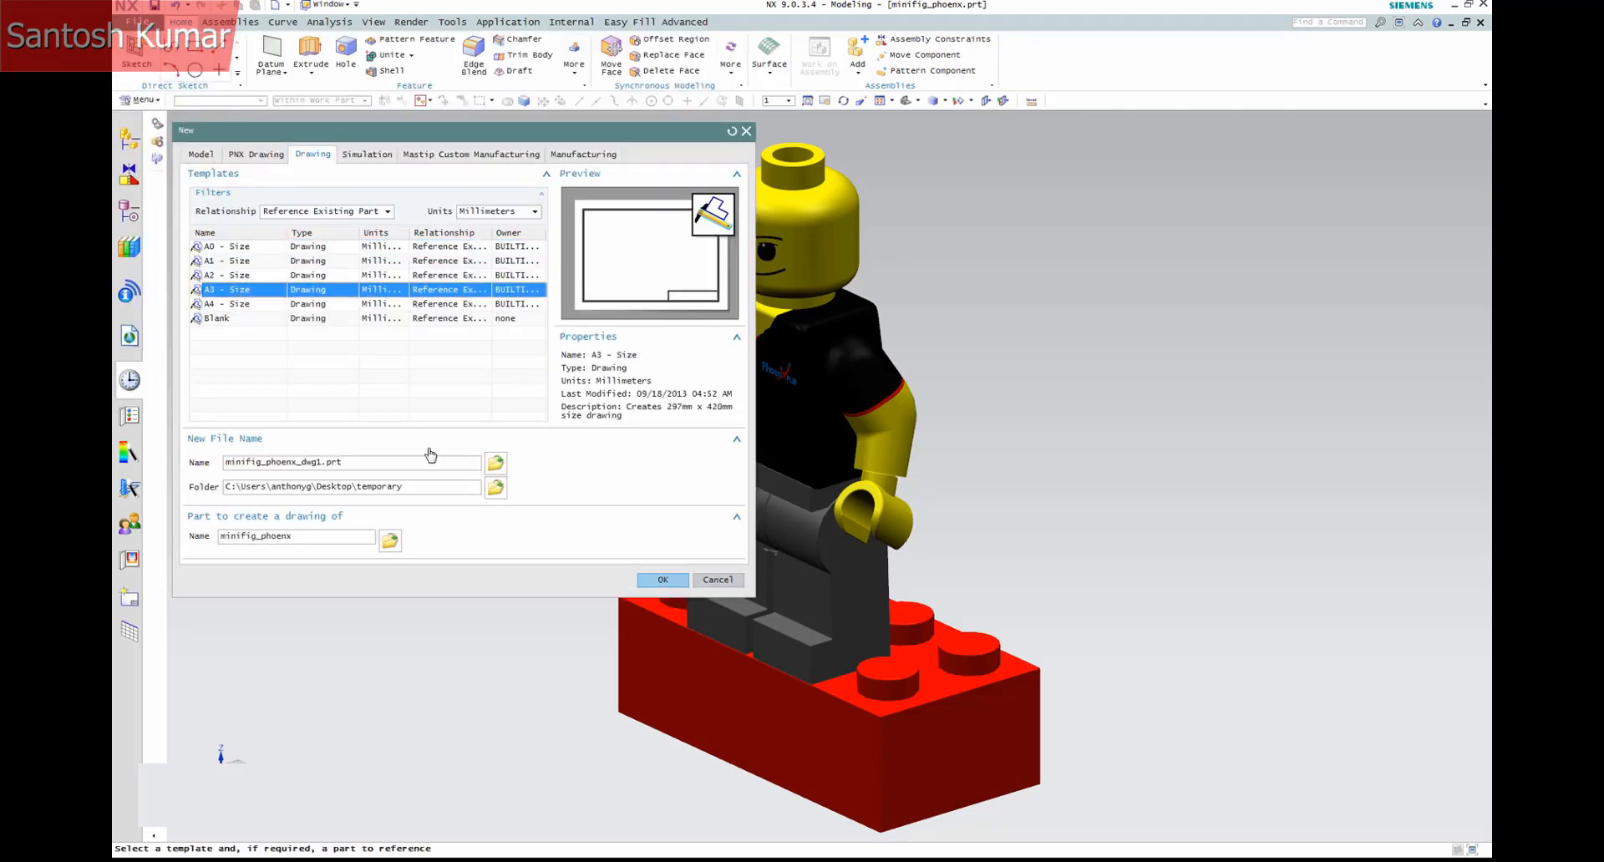
pyautogui.click(661, 581)
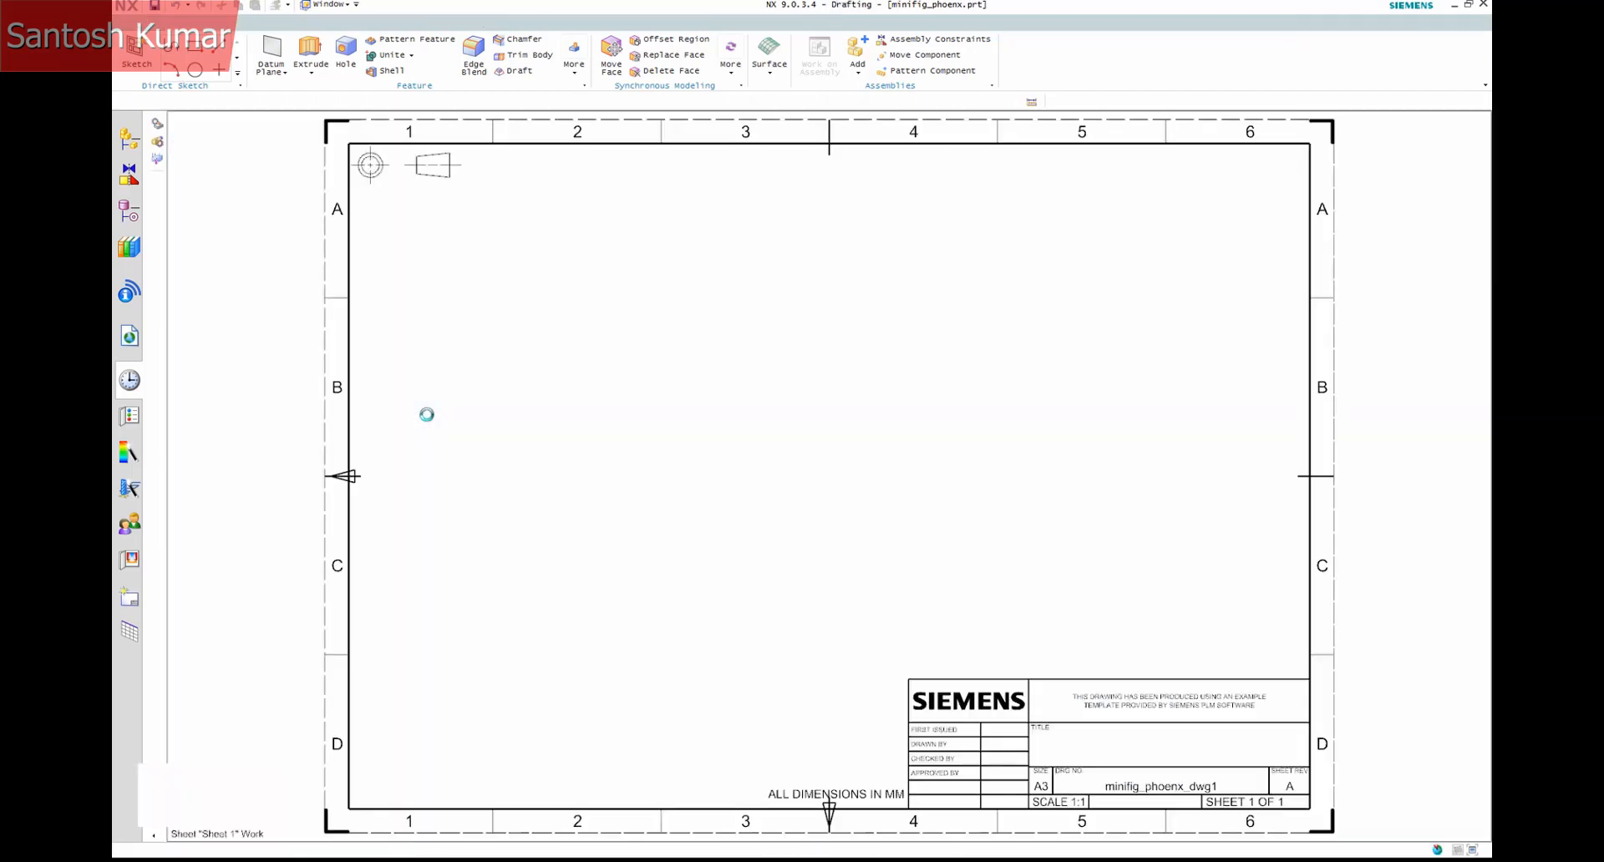
# - Place top, front, side and isometric views of the minifig on the sheet with the View Creation Wizard, keeping its default options
pyautogui.click(387, 359)
pyautogui.click(437, 448)
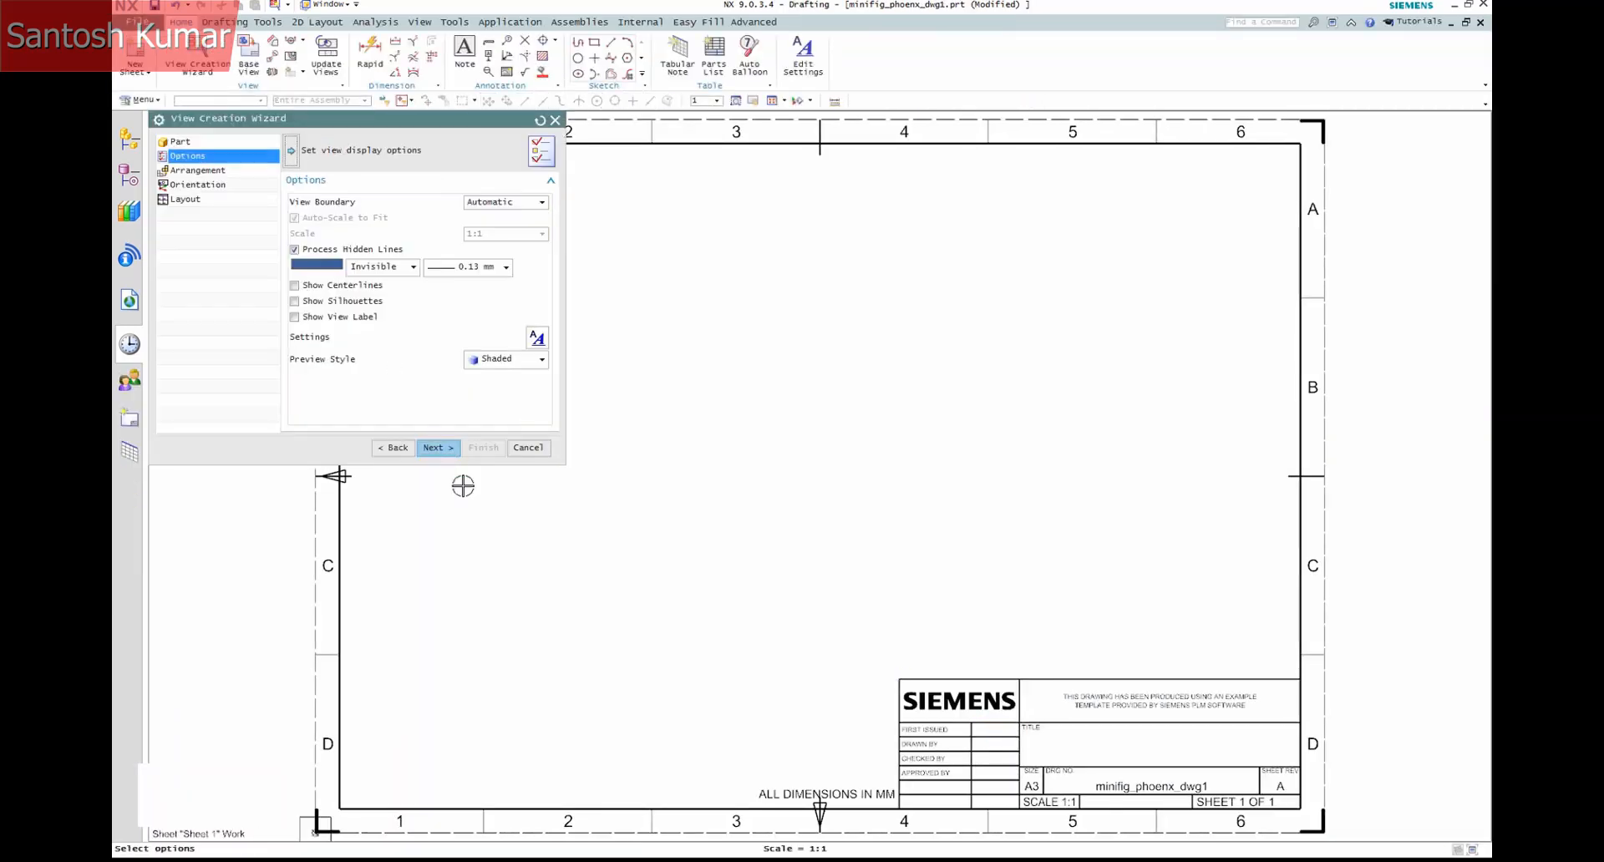
pyautogui.click(445, 449)
pyautogui.click(445, 449)
pyautogui.click(437, 447)
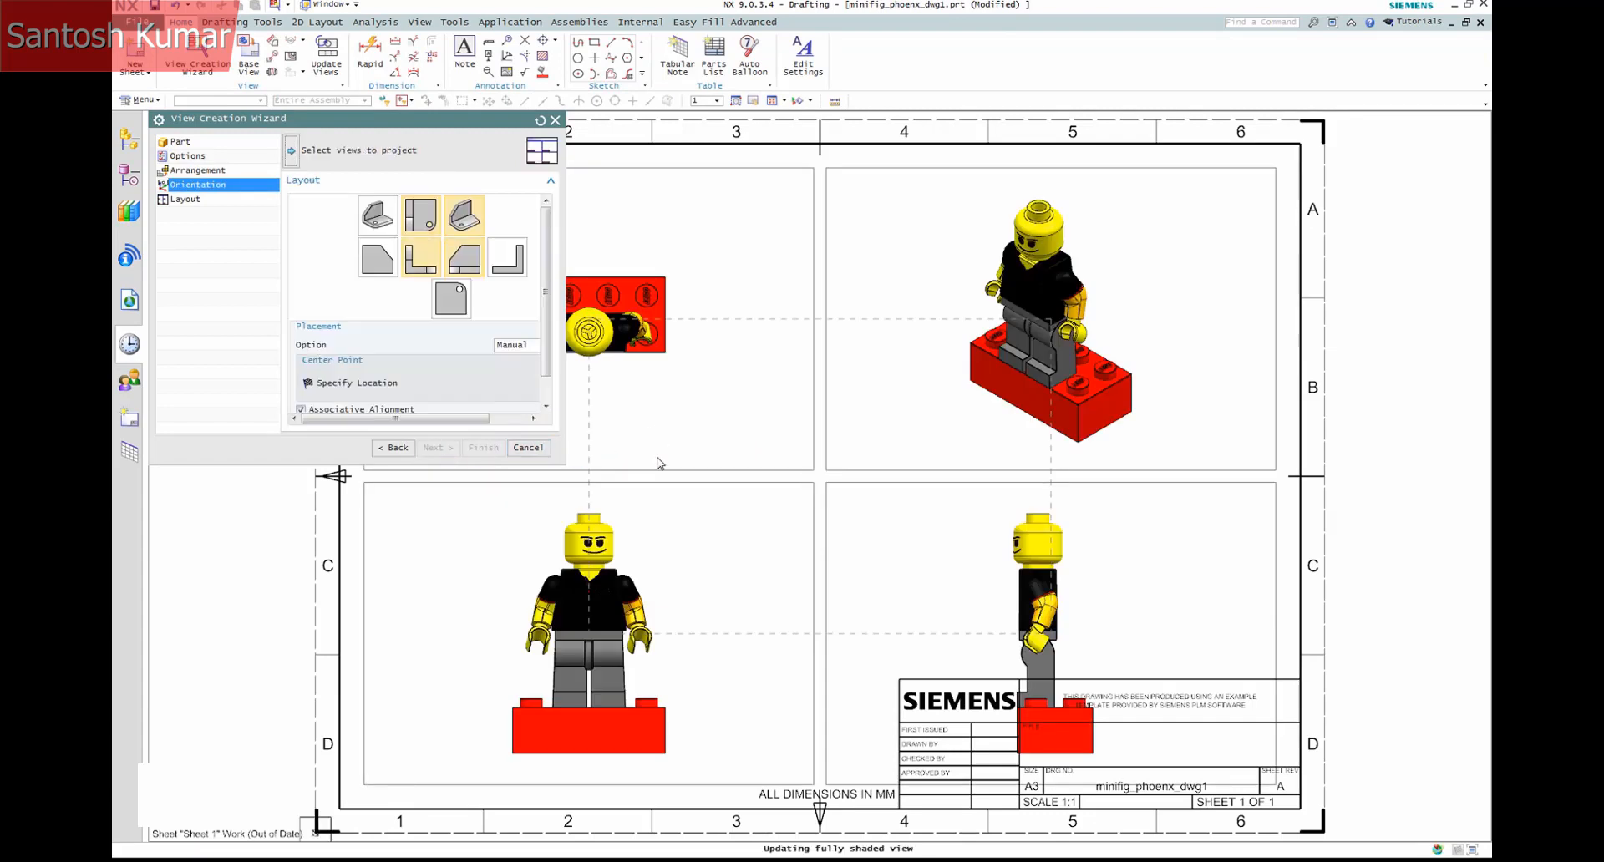
pyautogui.click(615, 483)
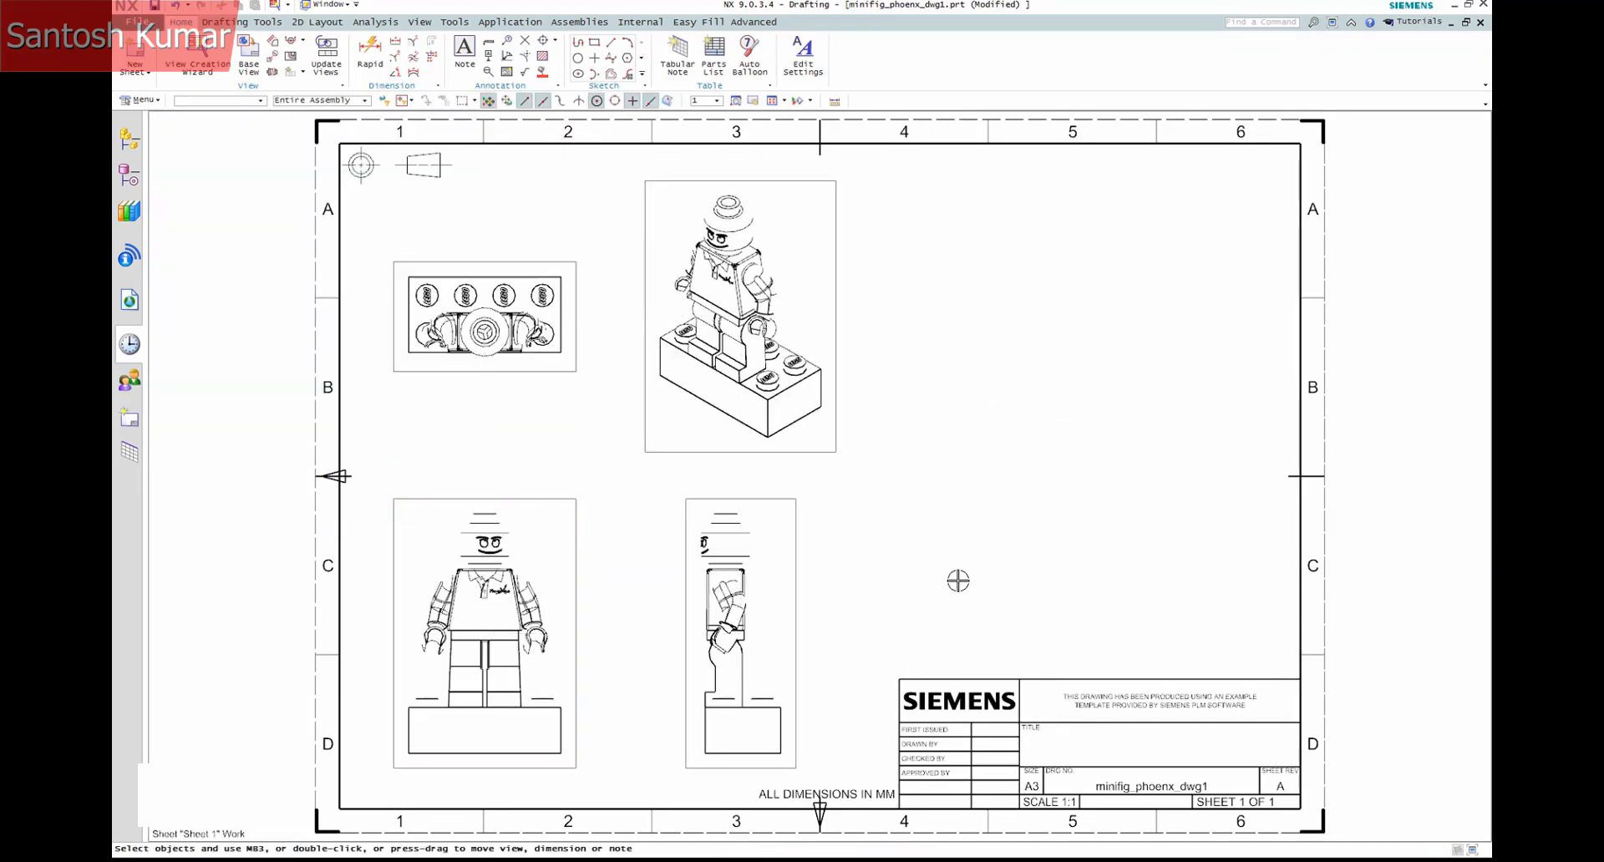
# - Place a note reading "Enter Text" in the empty area beside the isometric view
pyautogui.click(464, 50)
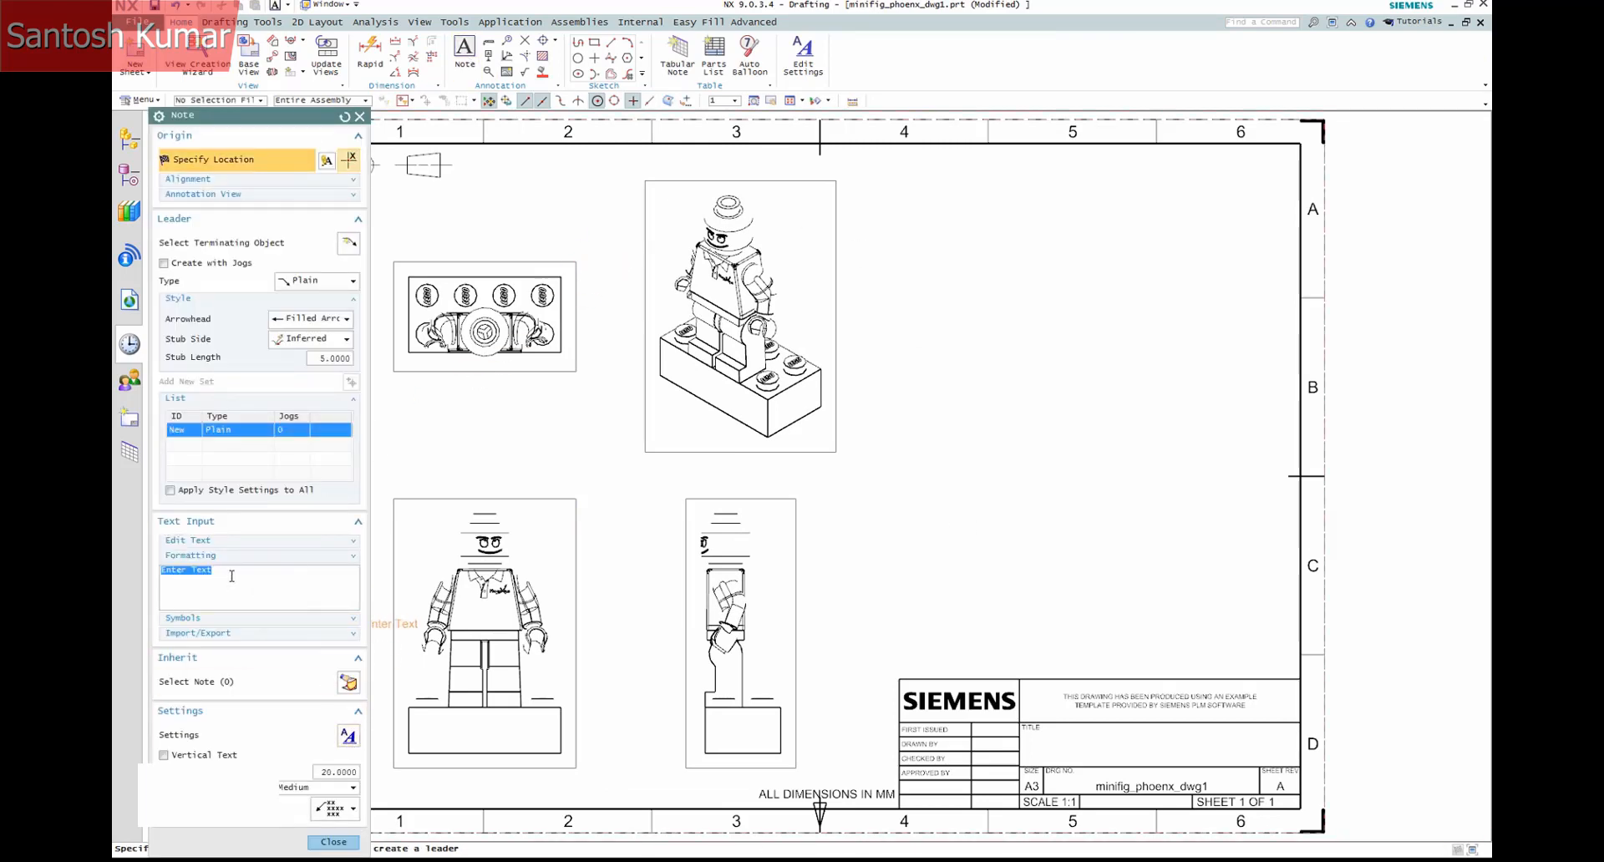
pyautogui.click(934, 386)
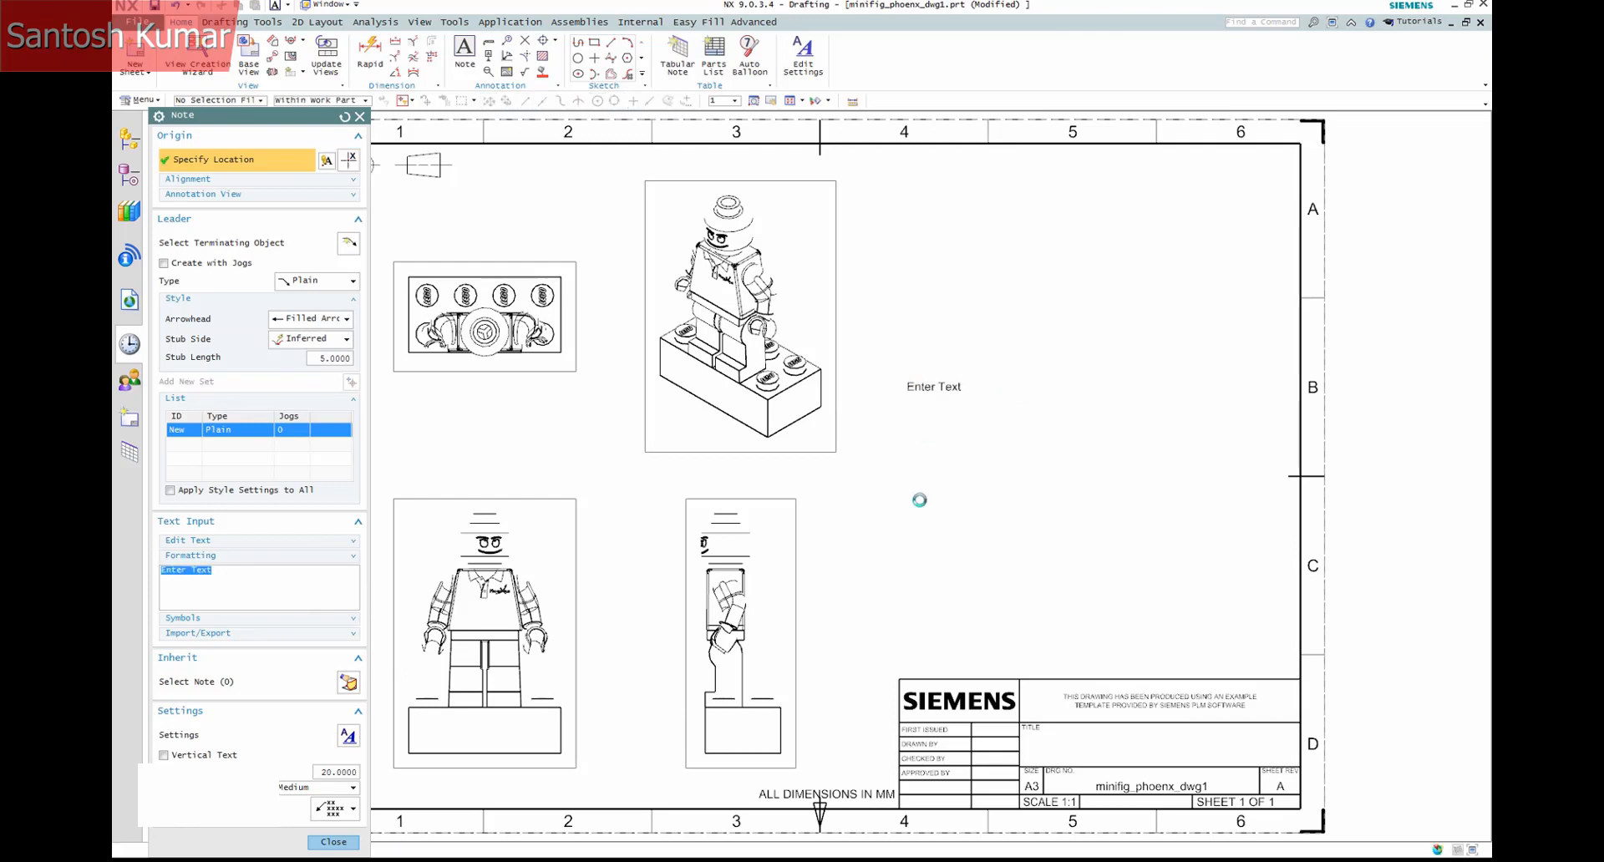
pyautogui.middleClick(917, 512)
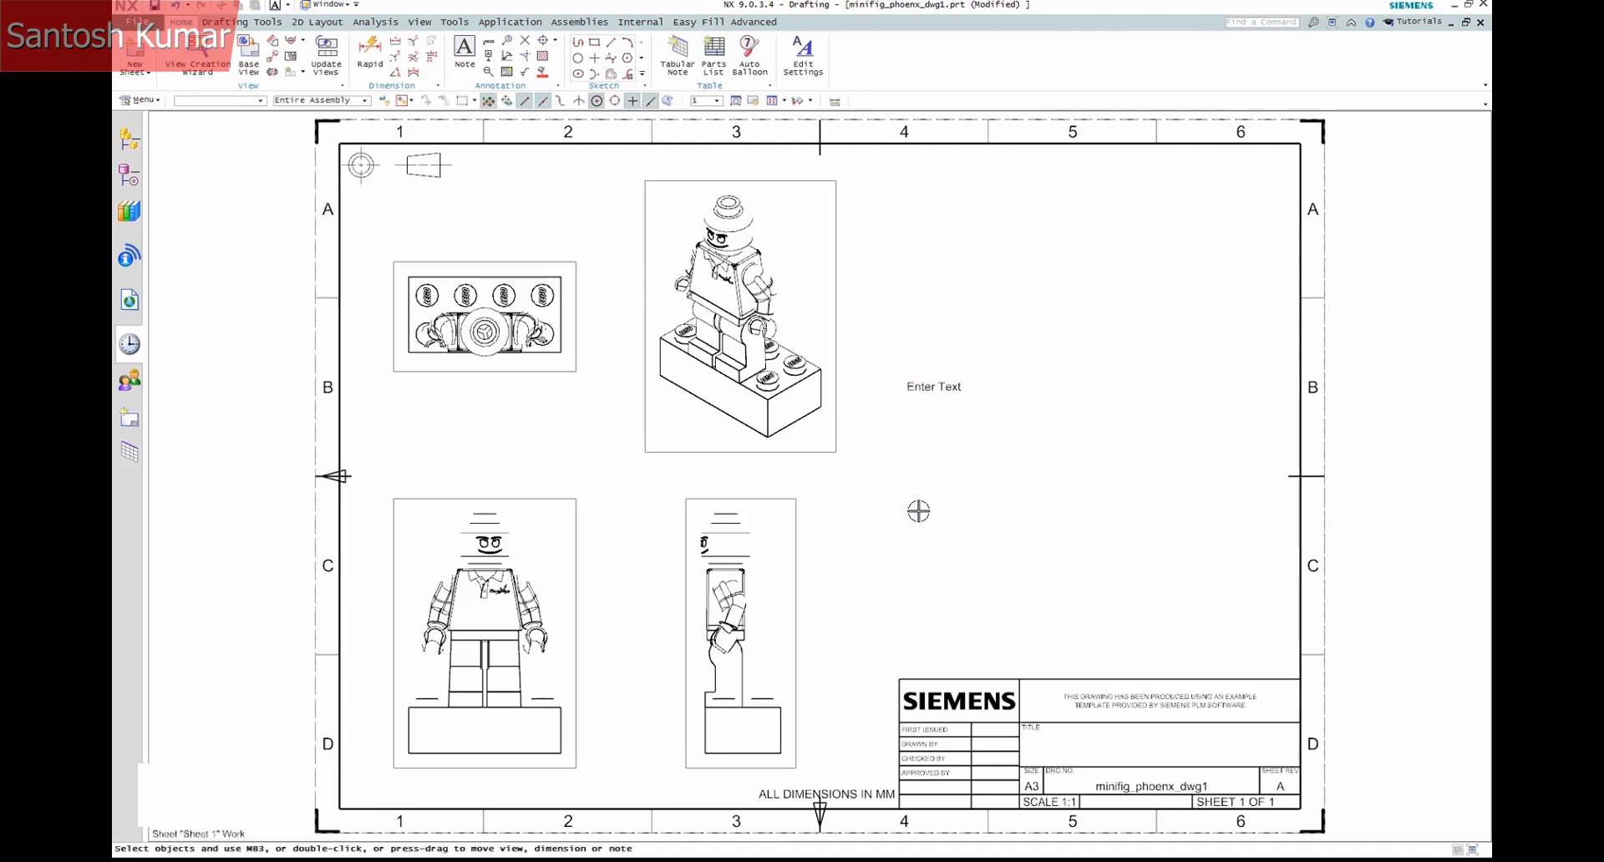
# - Inspect the lettering settings of the "Enter Text" note, including its font and height
pyautogui.rightClick(919, 386)
pyautogui.click(946, 413)
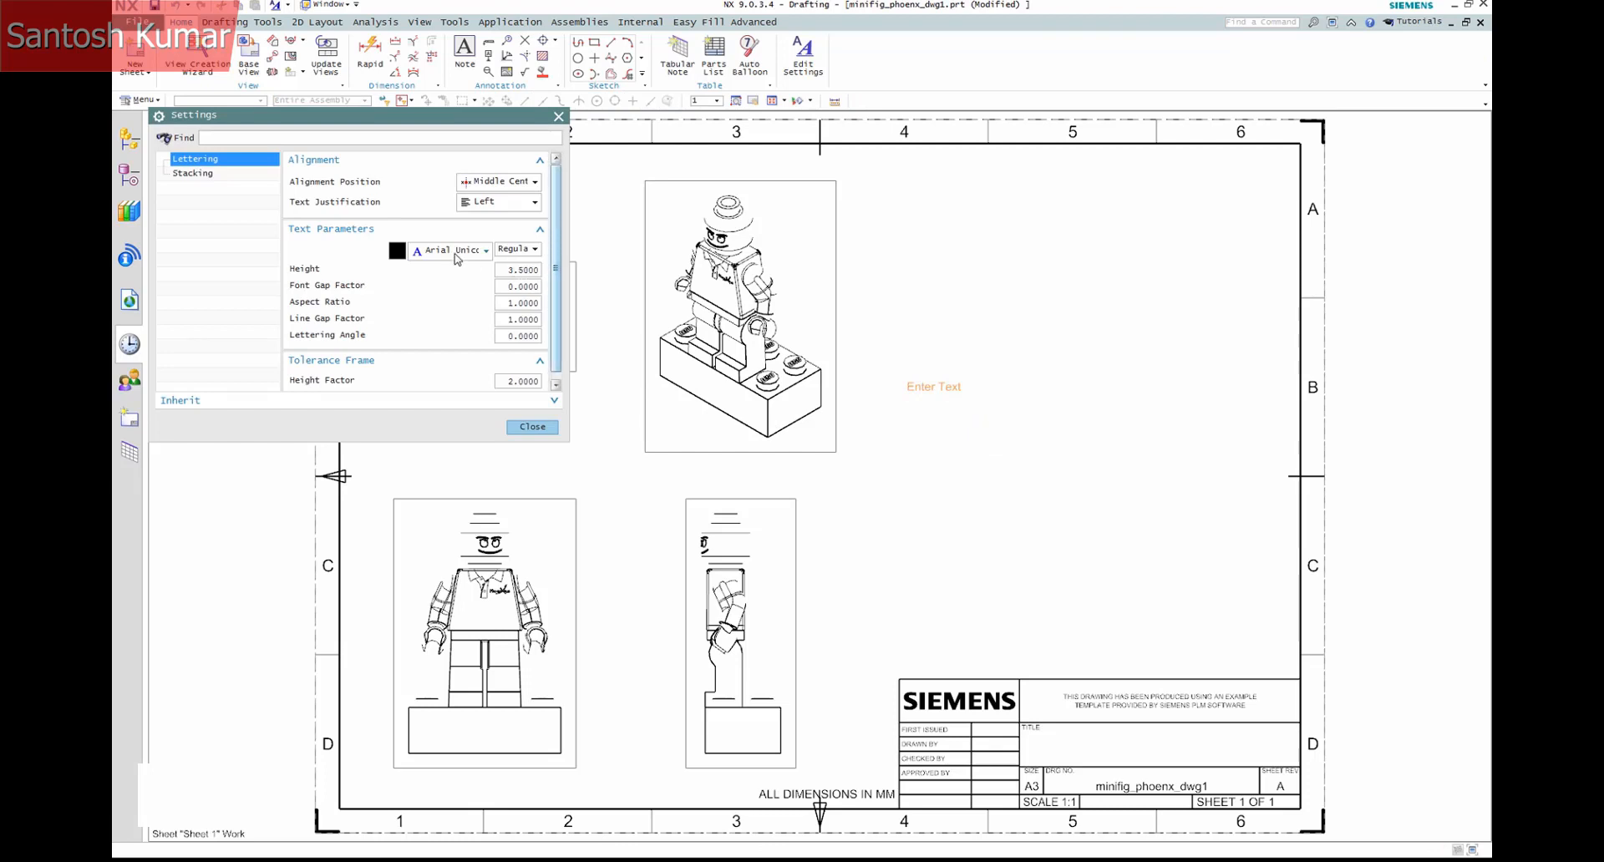
pyautogui.click(532, 426)
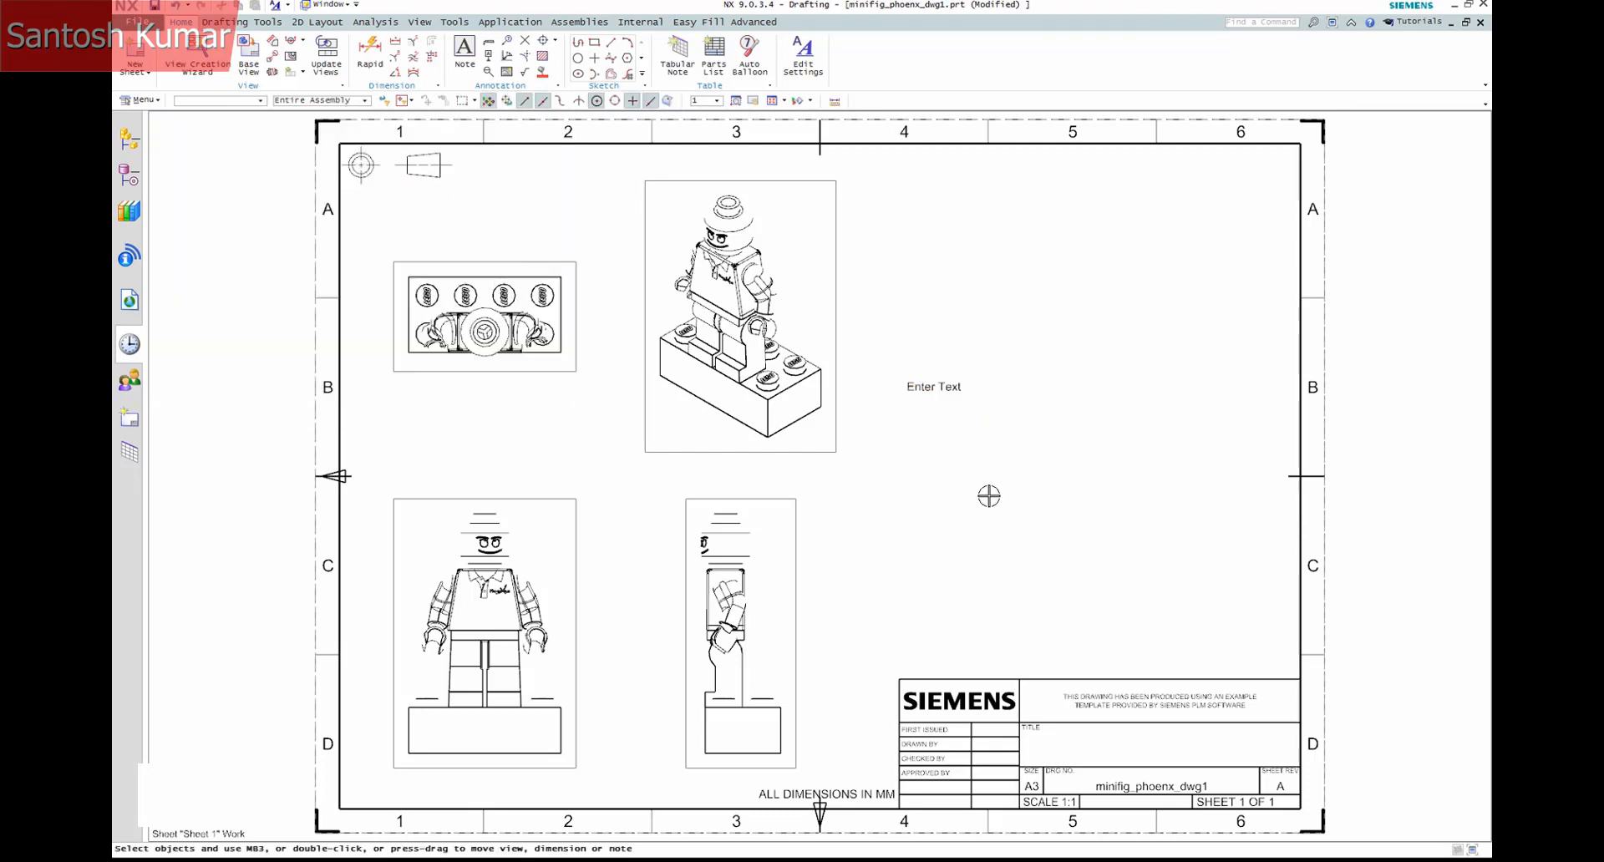
# - Close all parts while keeping the session running
pyautogui.click(139, 23)
pyautogui.moveTo(154, 82)
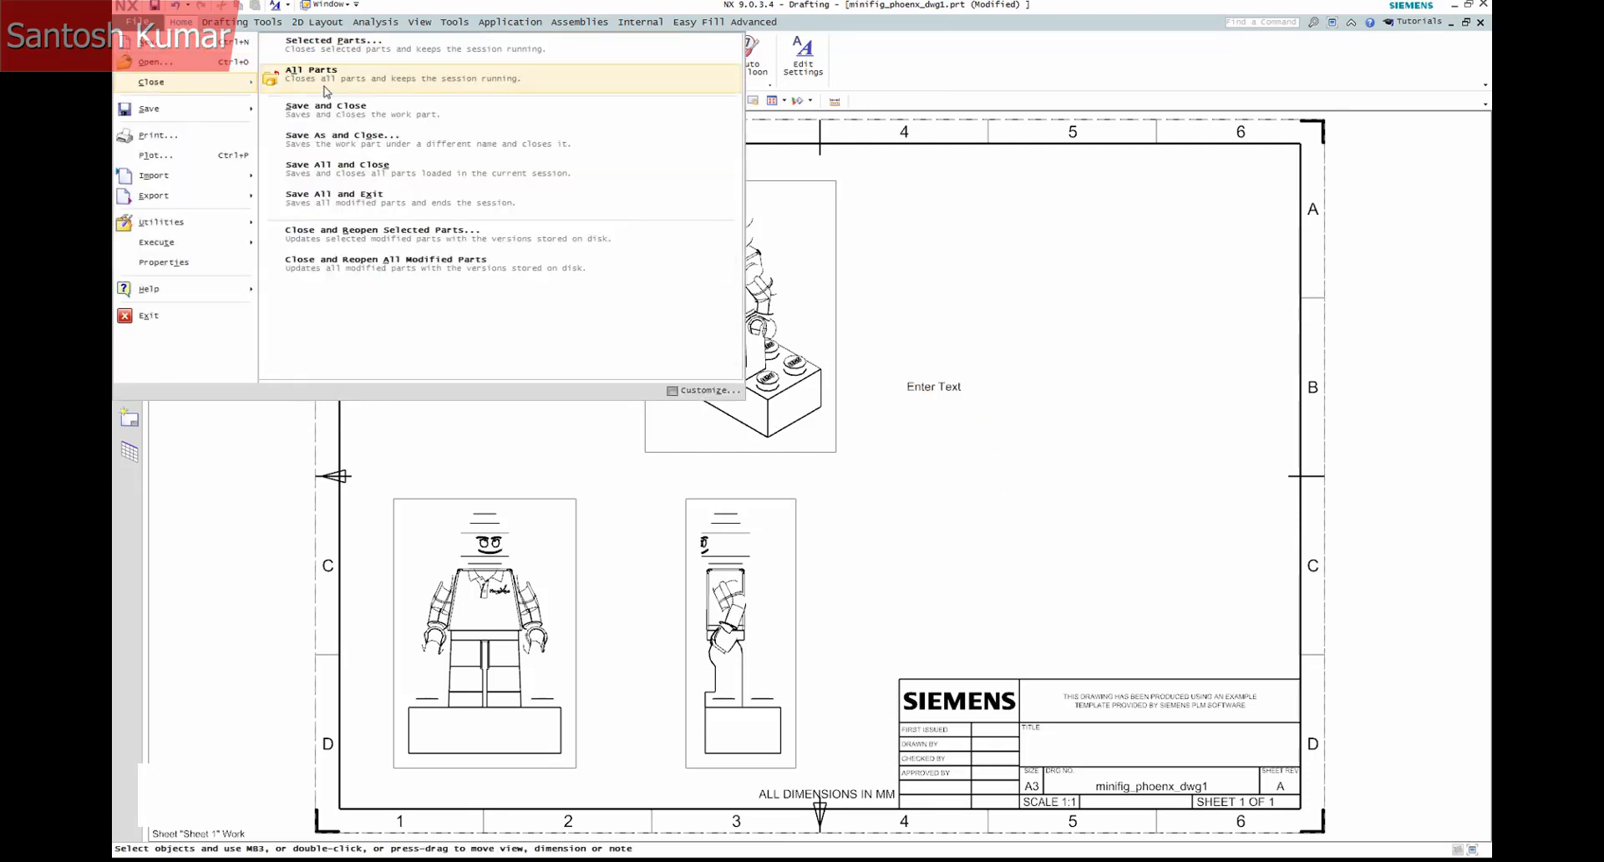
pyautogui.click(323, 83)
pyautogui.click(792, 457)
# - Open the customer defaults' list of current user-level settings and enlarge it to show all columns
pyautogui.click(139, 26)
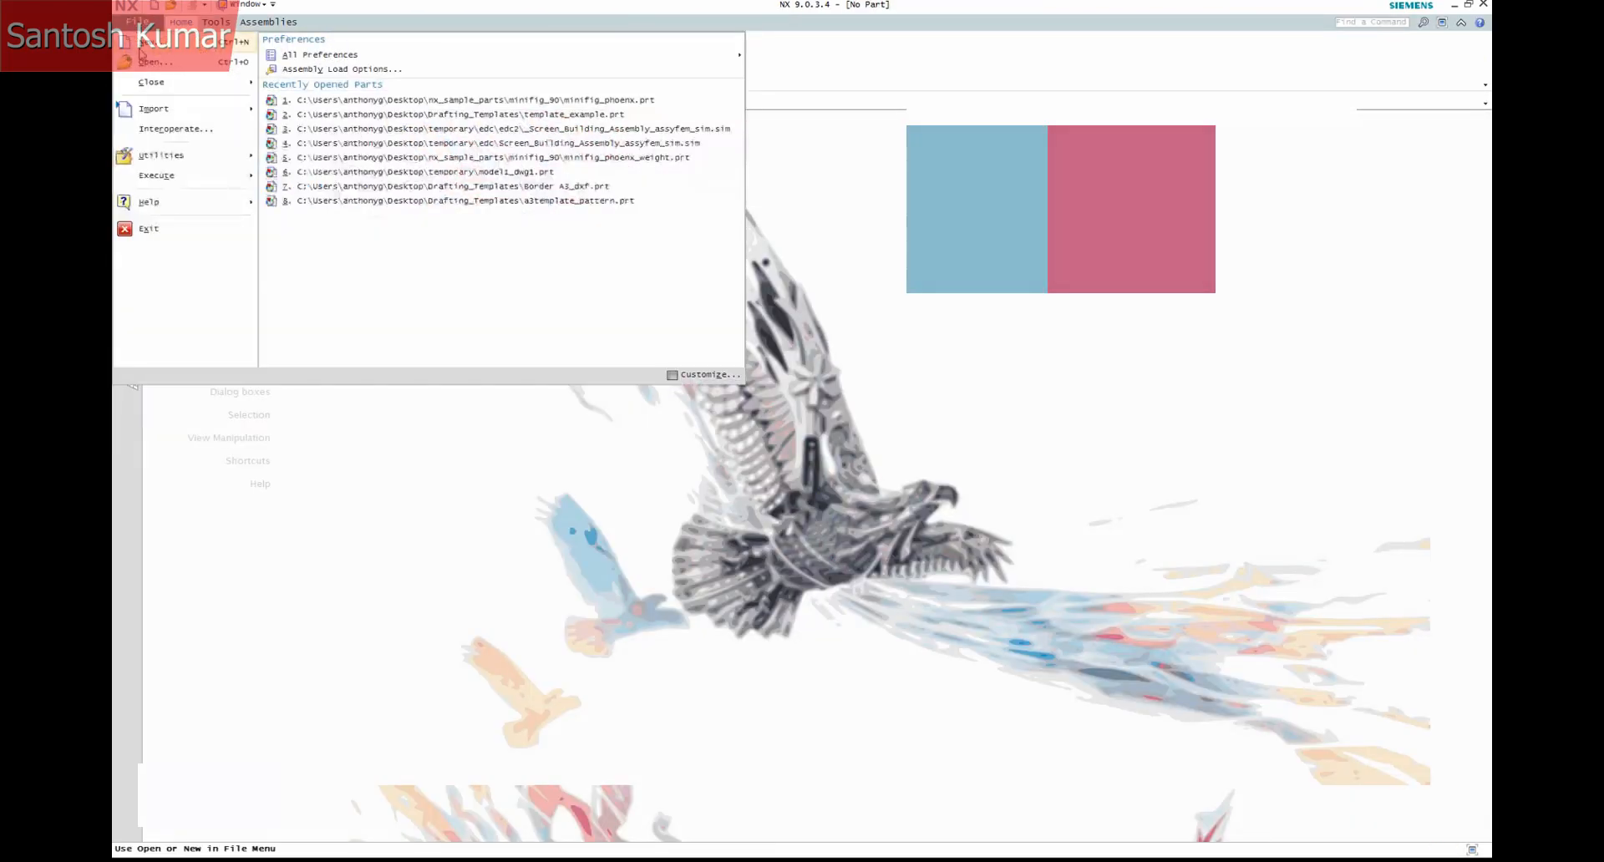
pyautogui.moveTo(160, 156)
pyautogui.click(343, 56)
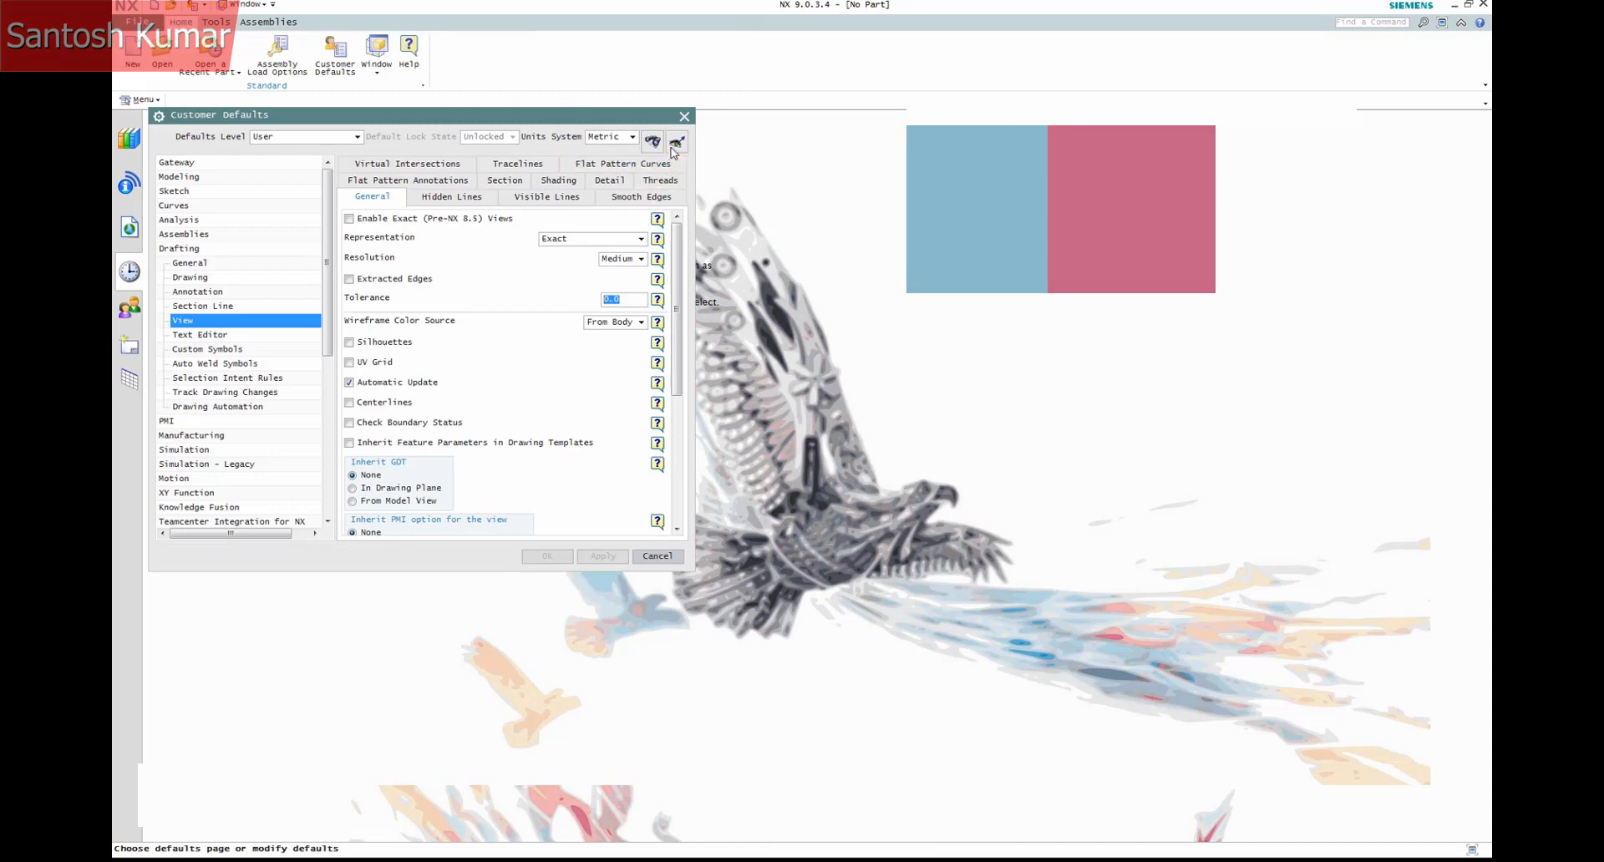
pyautogui.click(676, 142)
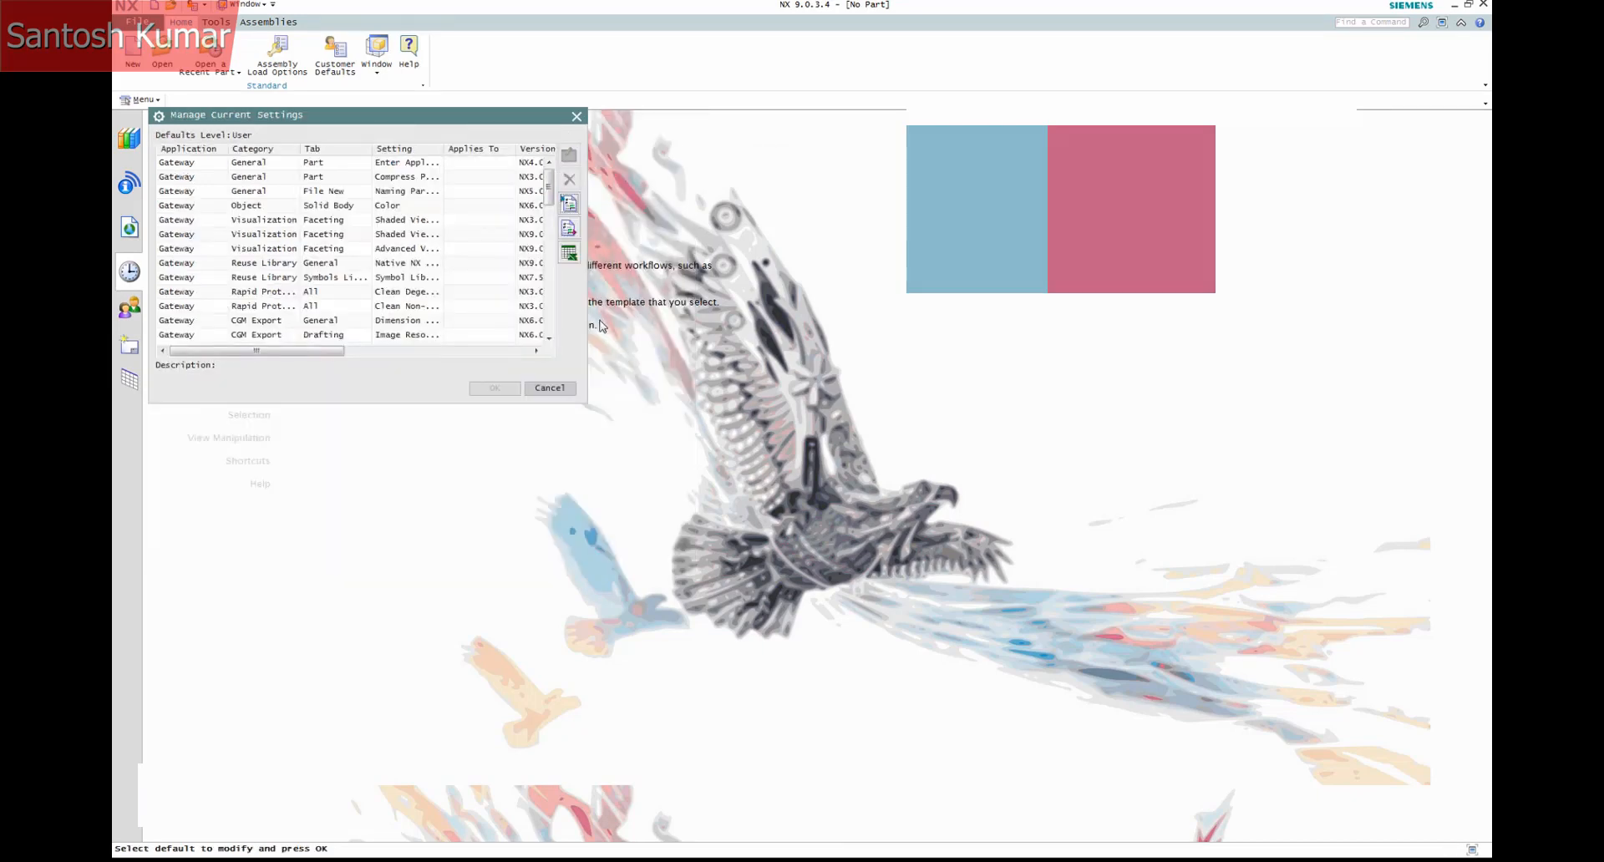
pyautogui.moveTo(585, 403); pyautogui.dragTo(1195, 778)
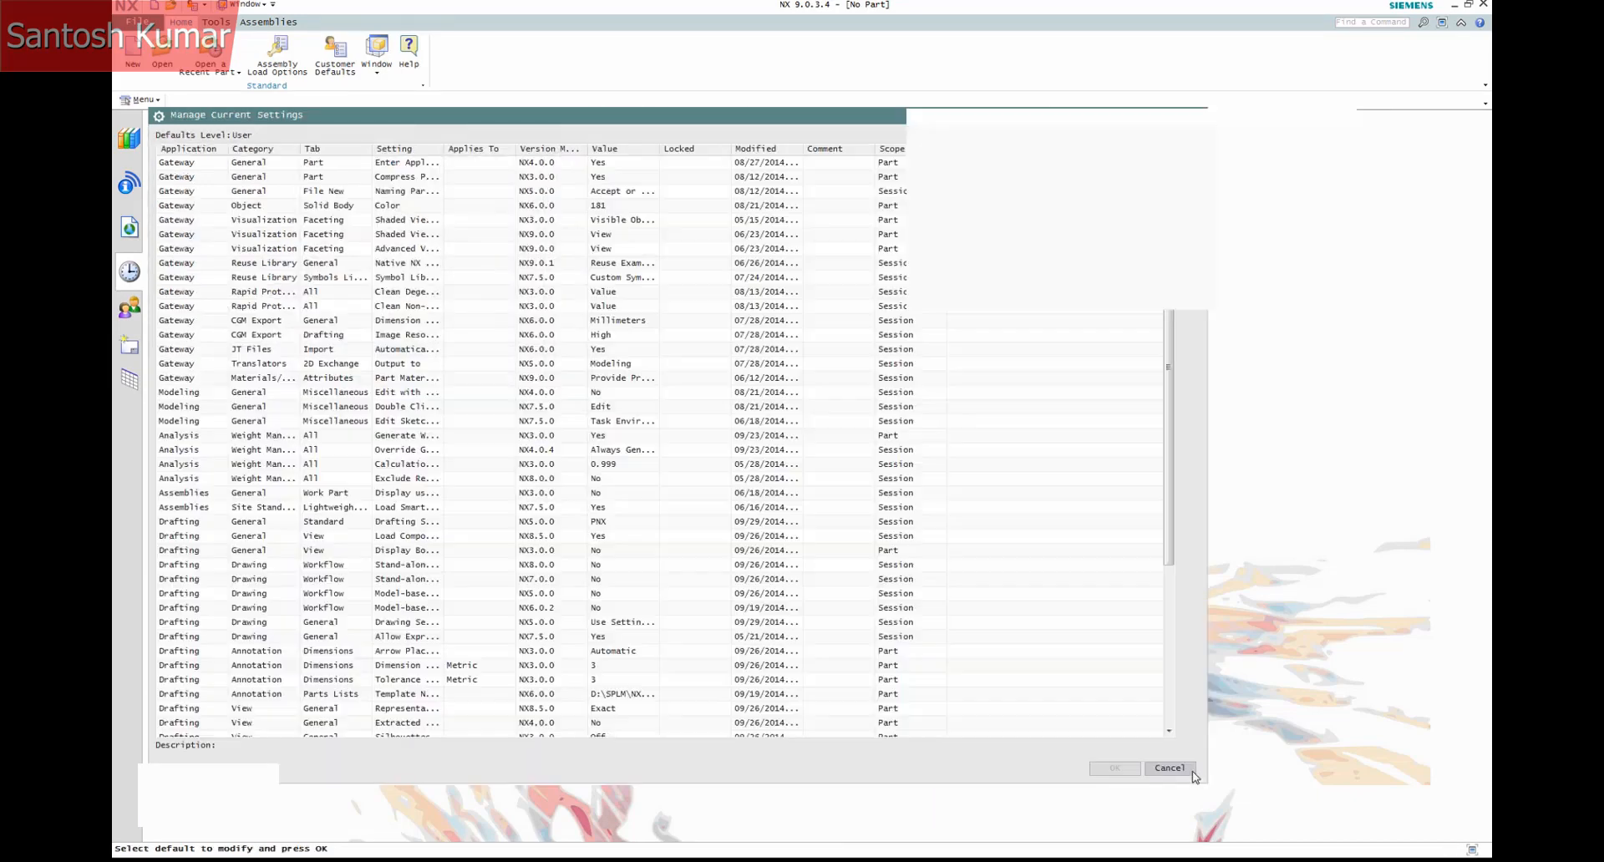
# - Sort the current settings by application and examine the Drafting entries, including the view shading rendering style
pyautogui.click(188, 149)
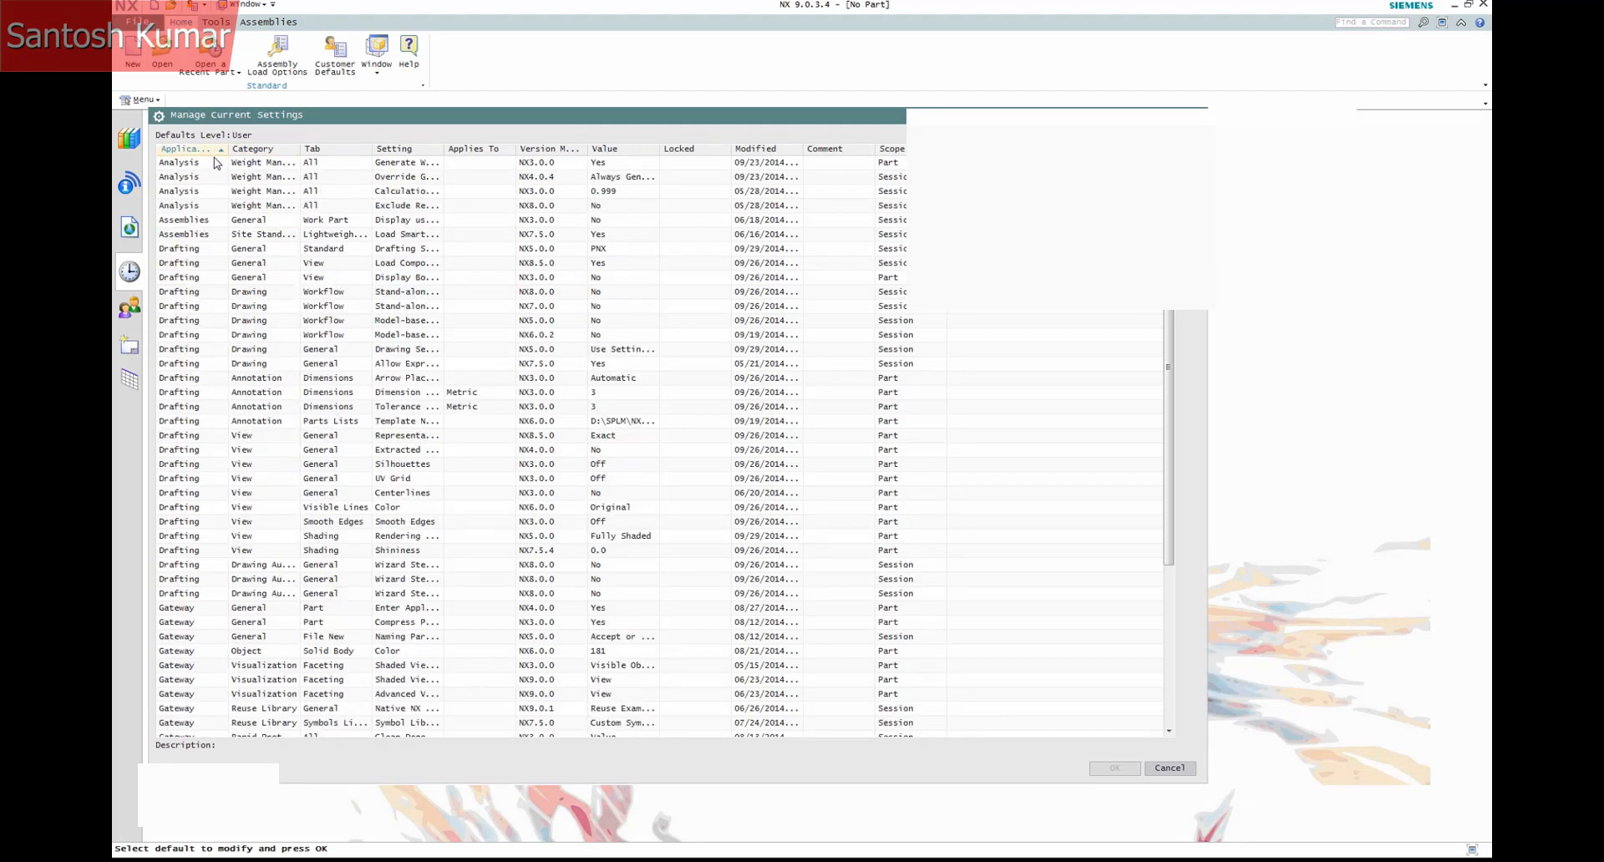
pyautogui.click(199, 248)
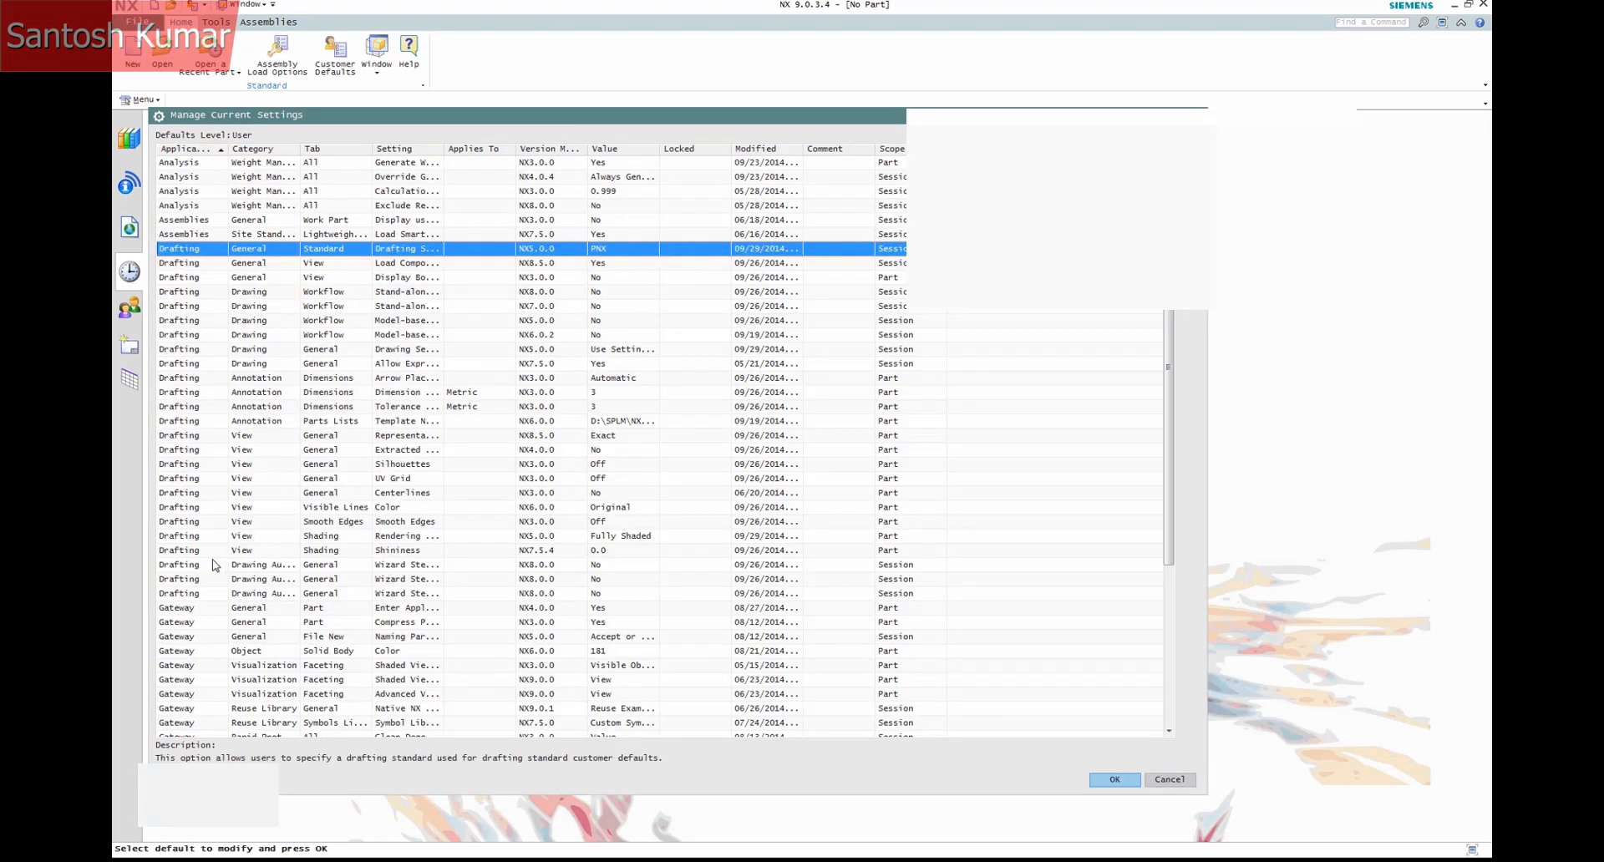
pyautogui.keyDown('shift'); pyautogui.click(233, 590); pyautogui.keyUp('shift')
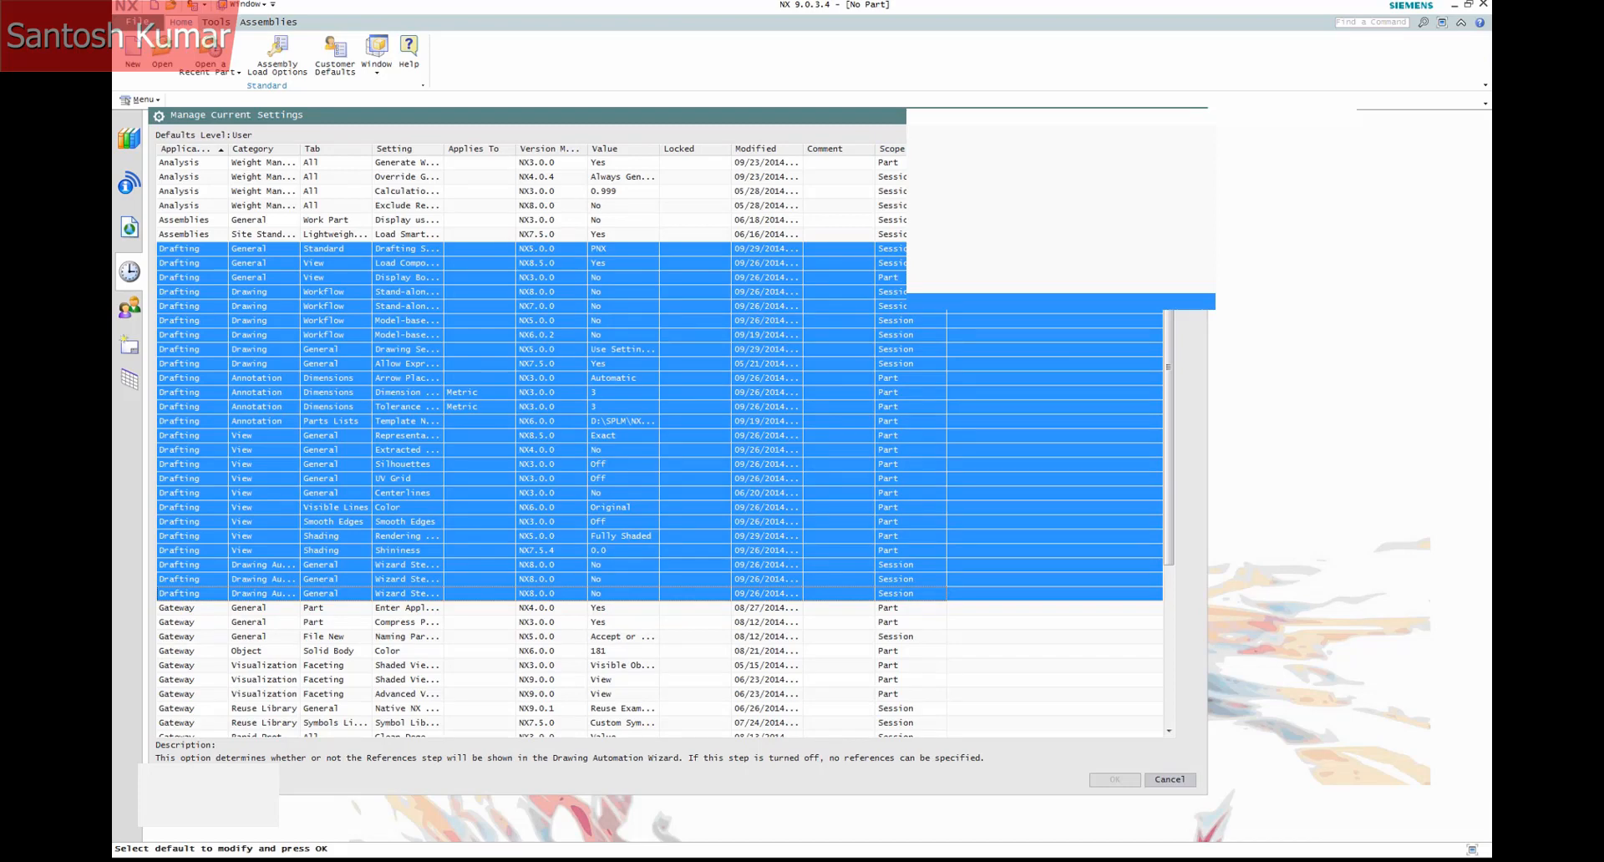
pyautogui.click(899, 553)
pyautogui.click(673, 542)
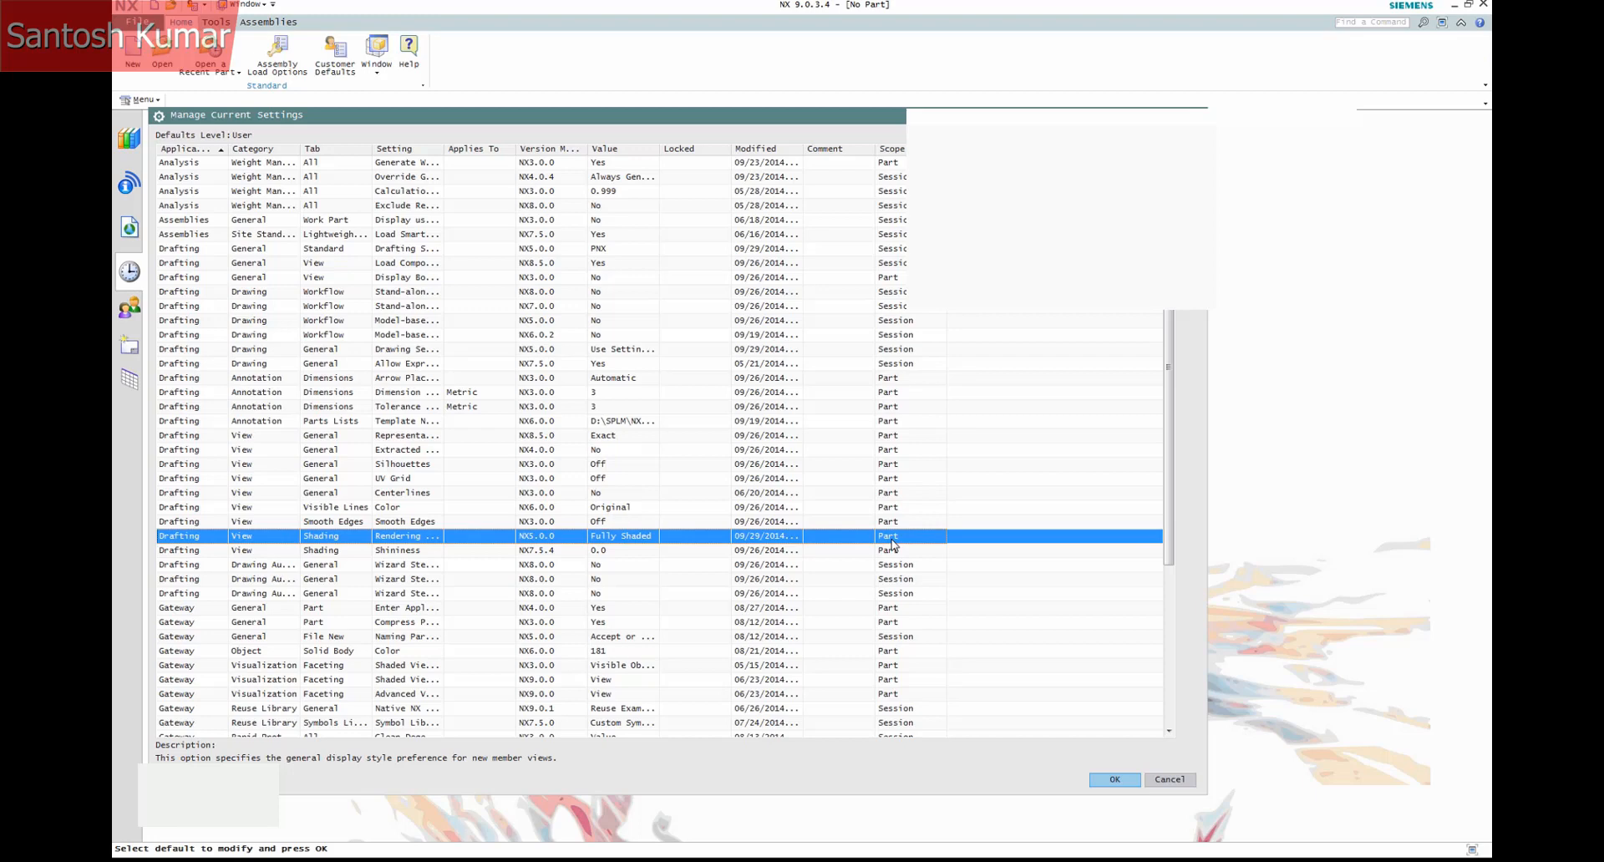
# - Close the current settings list and the customer defaults without changes, and reopen the recent minifig_phoenx.prt assembly
pyautogui.click(1167, 782)
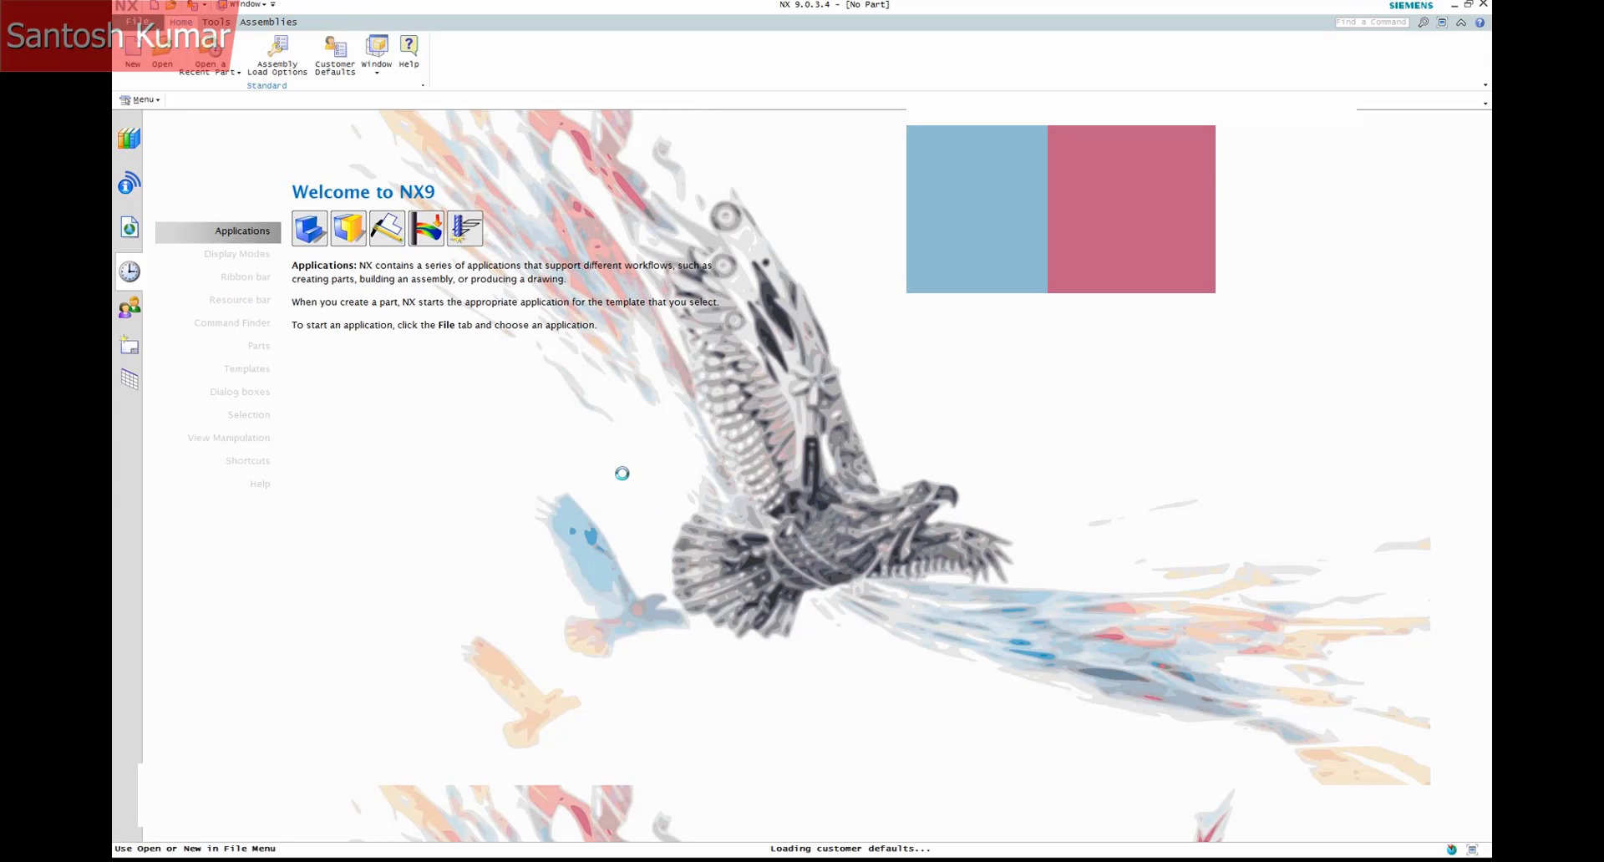
pyautogui.click(661, 559)
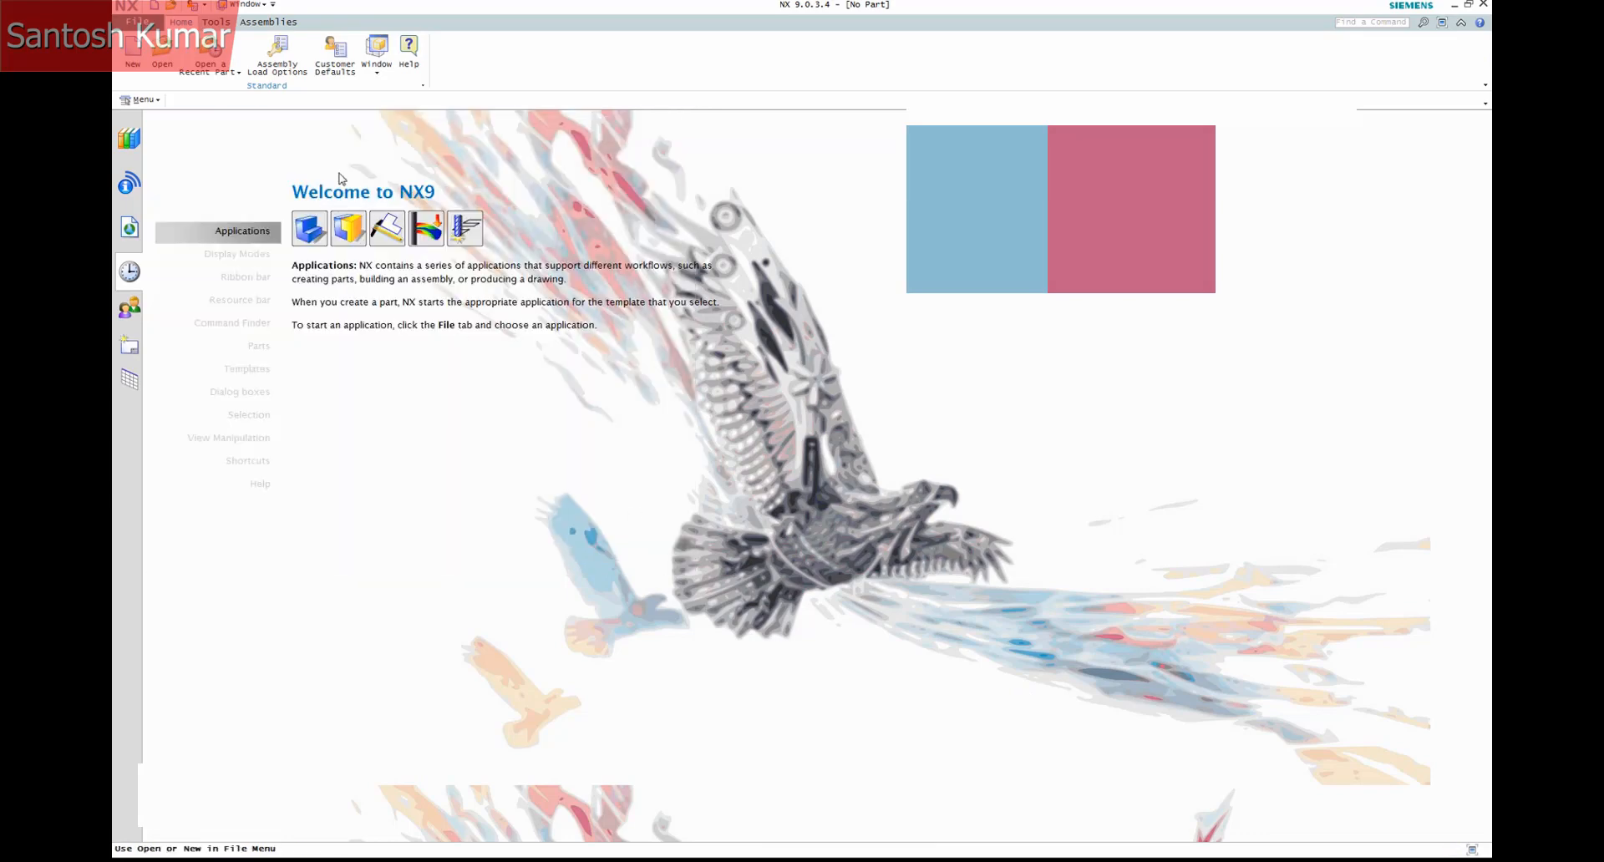
pyautogui.click(202, 61)
pyautogui.click(257, 161)
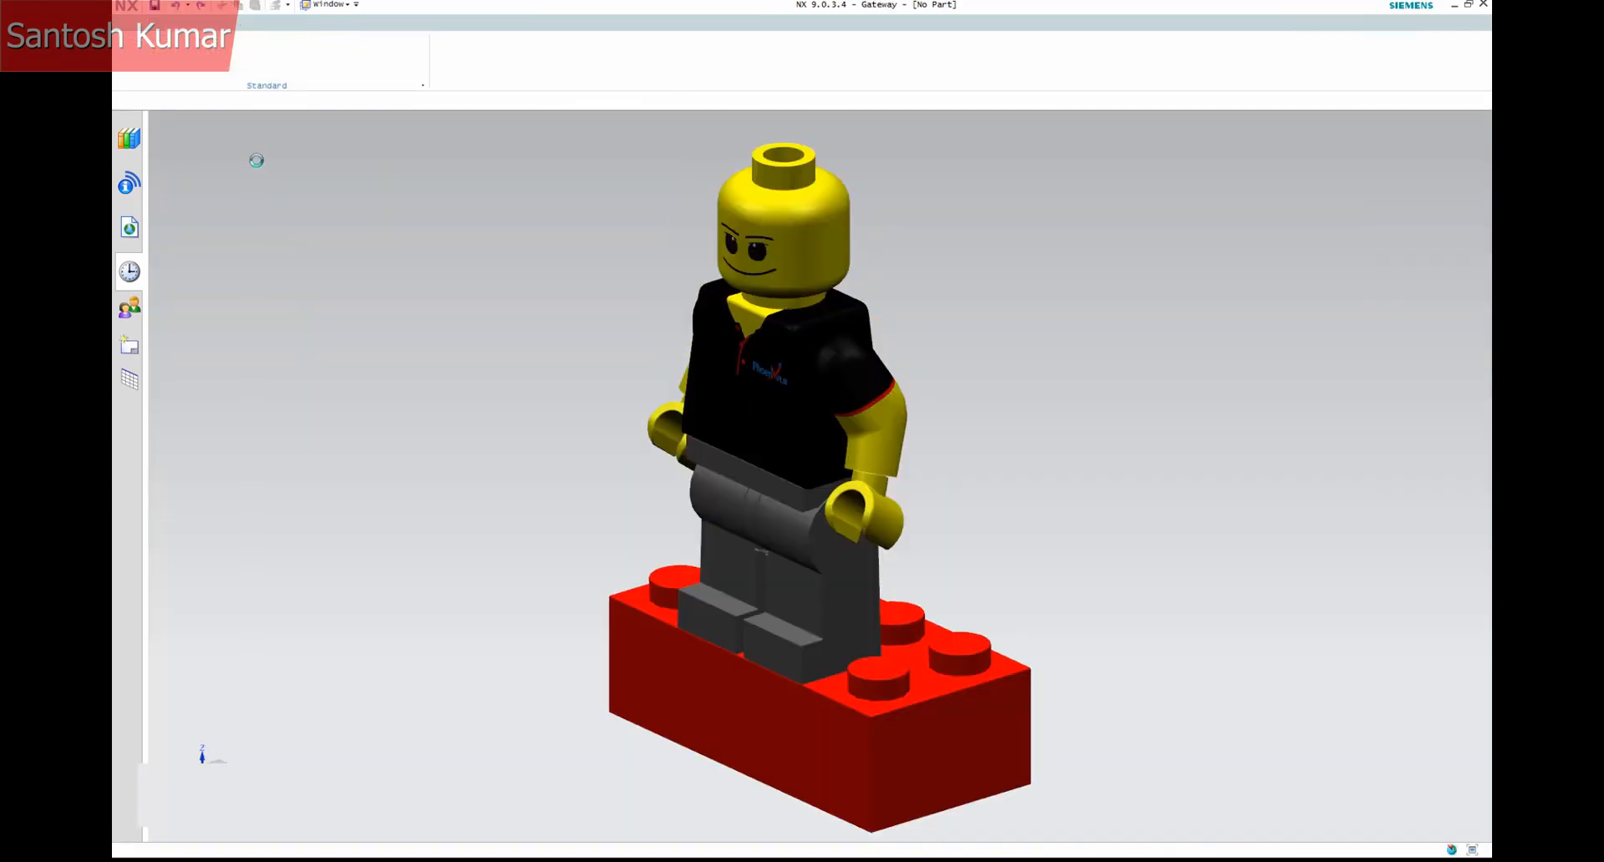
# - Create a new drawing file that references minifig_phoenx, using the Blank drawing template in millimetres
pyautogui.click(142, 26)
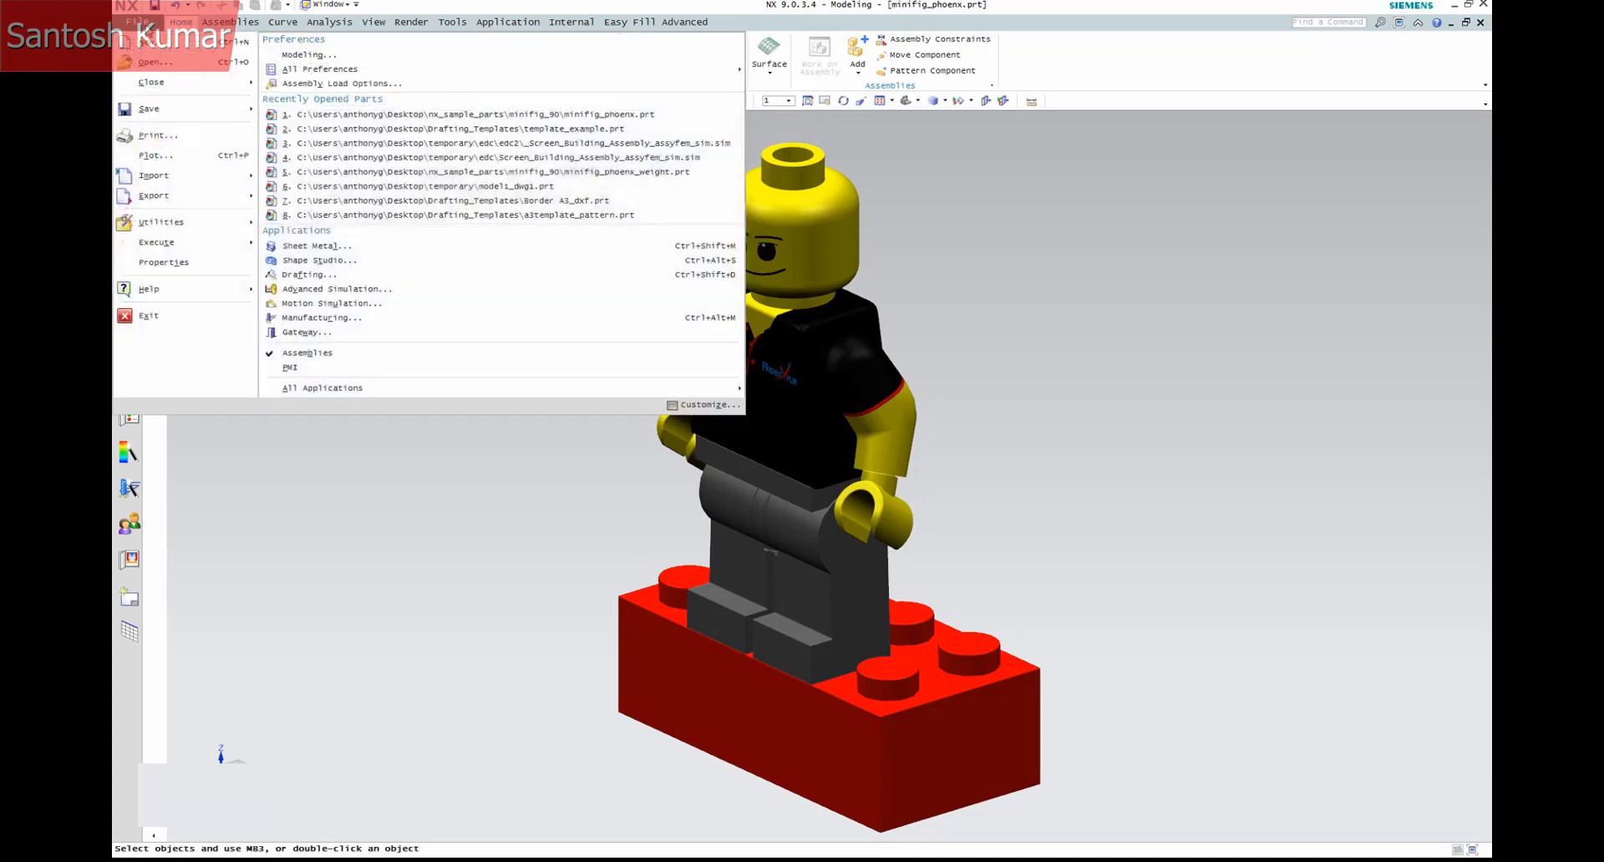
pyautogui.click(151, 44)
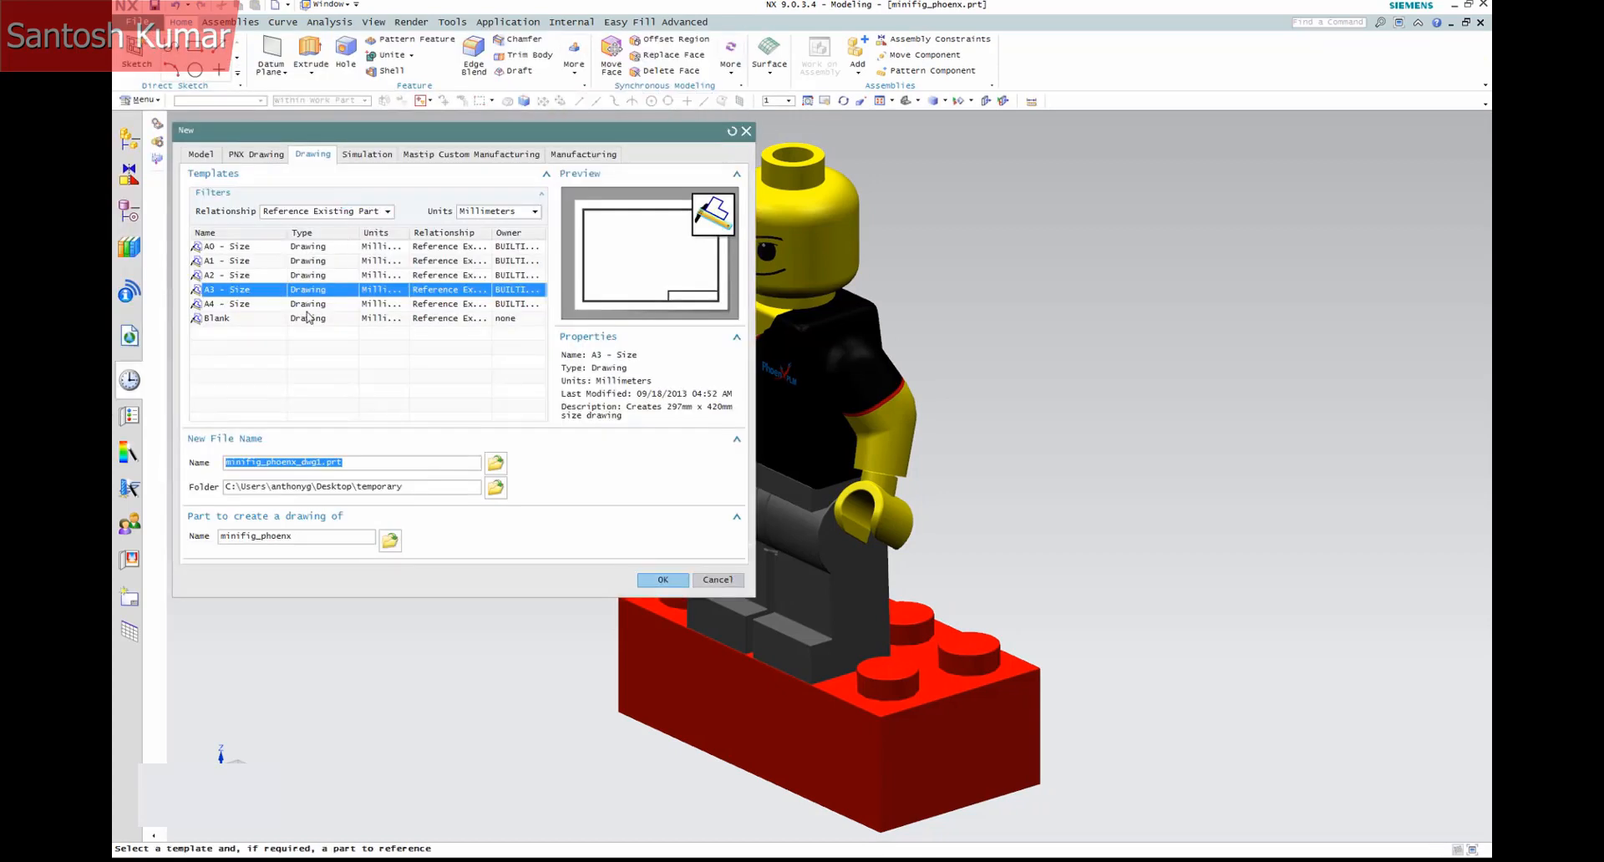
pyautogui.click(267, 320)
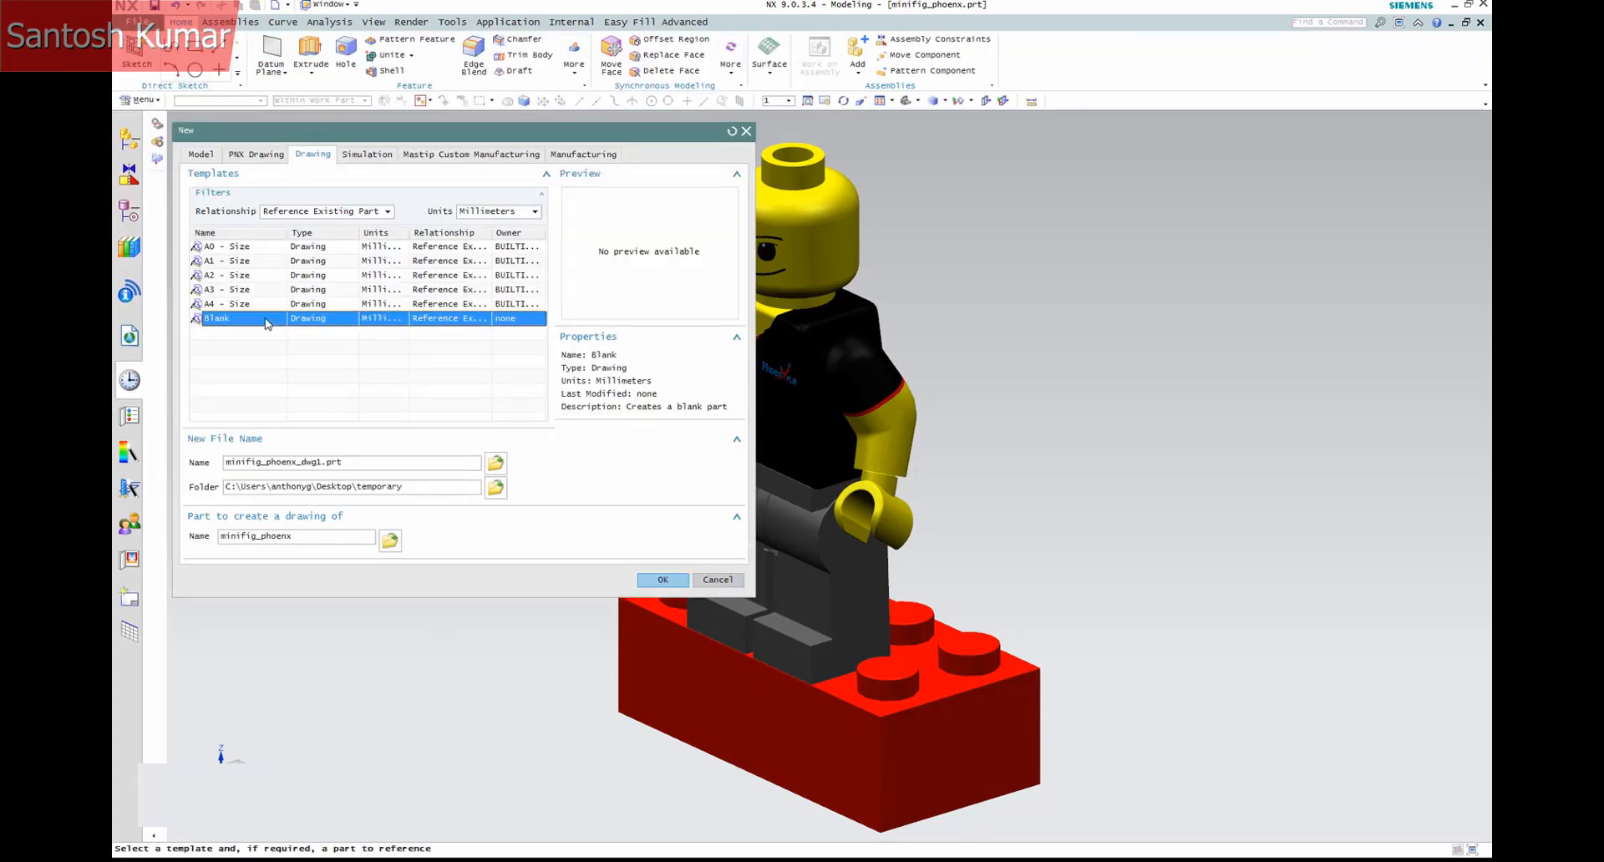
pyautogui.click(672, 577)
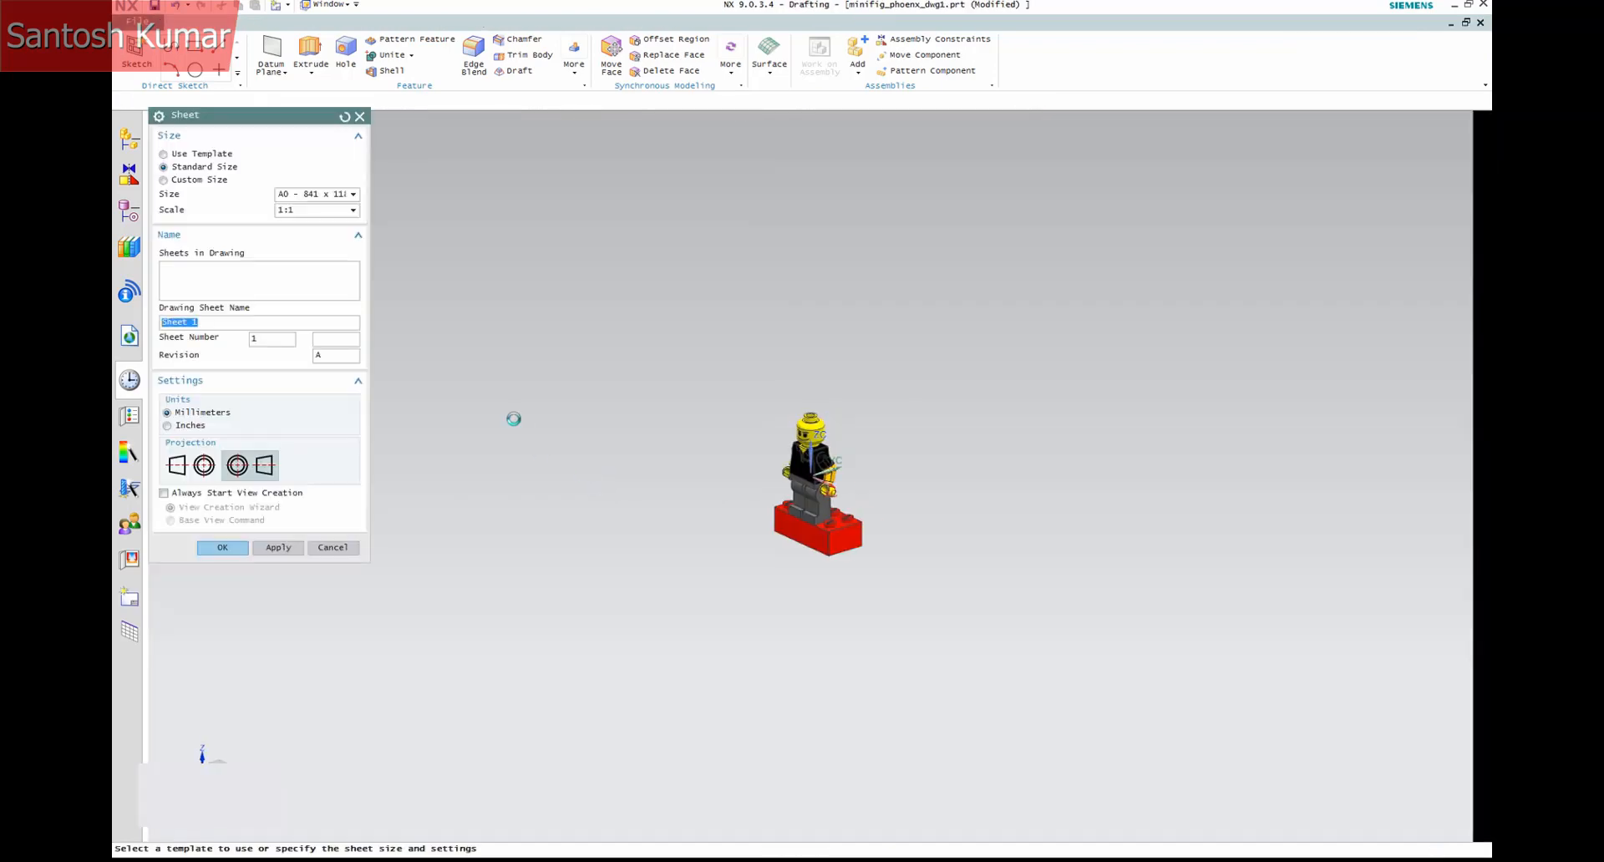
# - Create Sheet 1 at the standard A3 - 297 x 420 size with view creation set to start
pyautogui.click(305, 195)
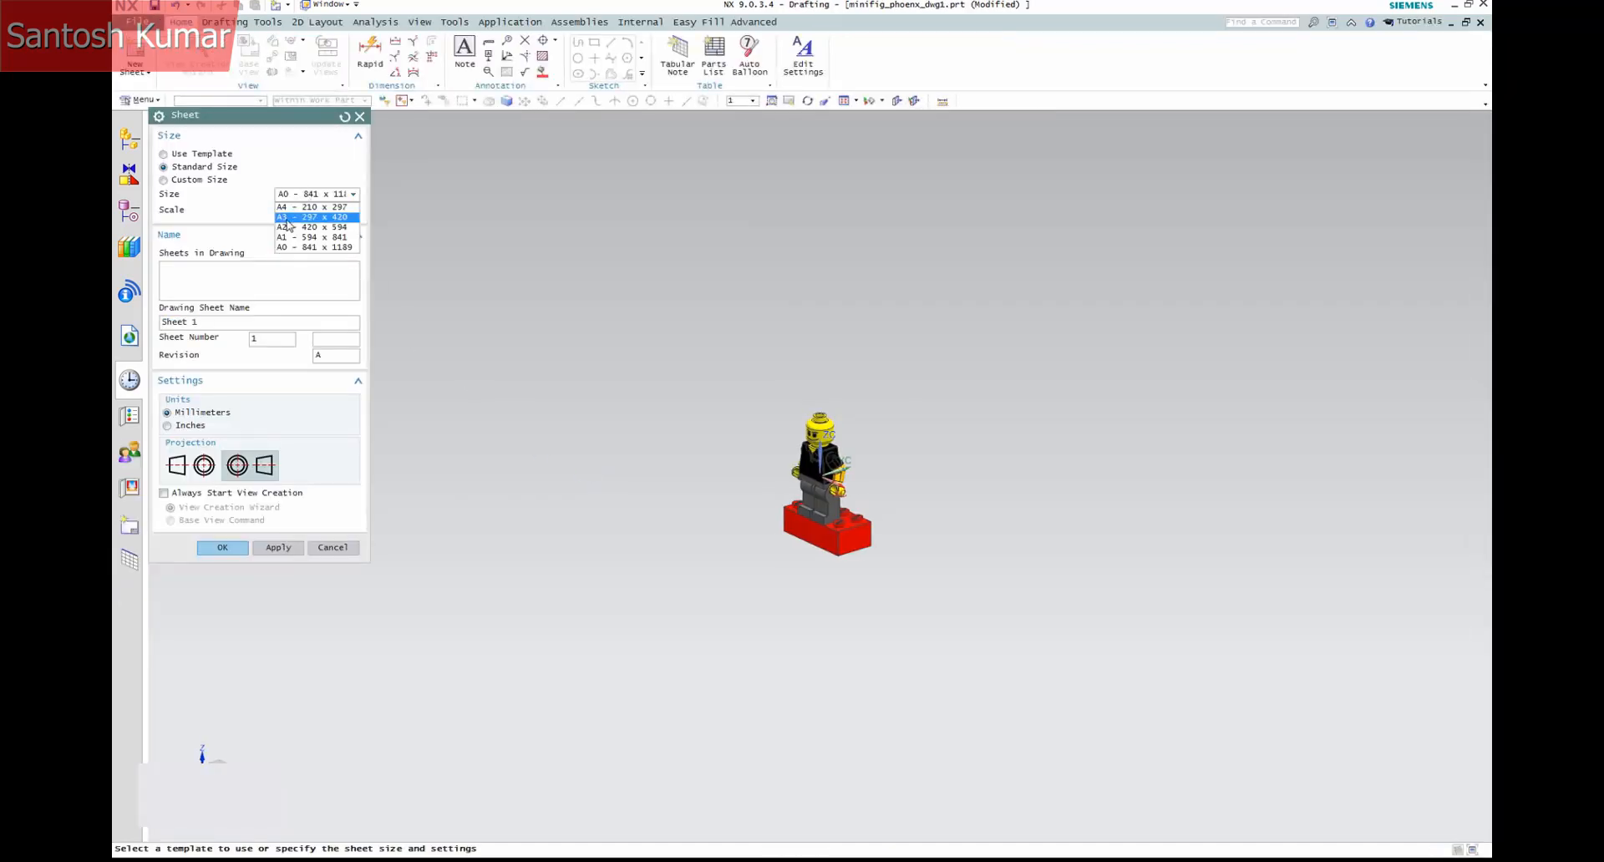
pyautogui.click(287, 217)
pyautogui.click(286, 494)
pyautogui.click(238, 545)
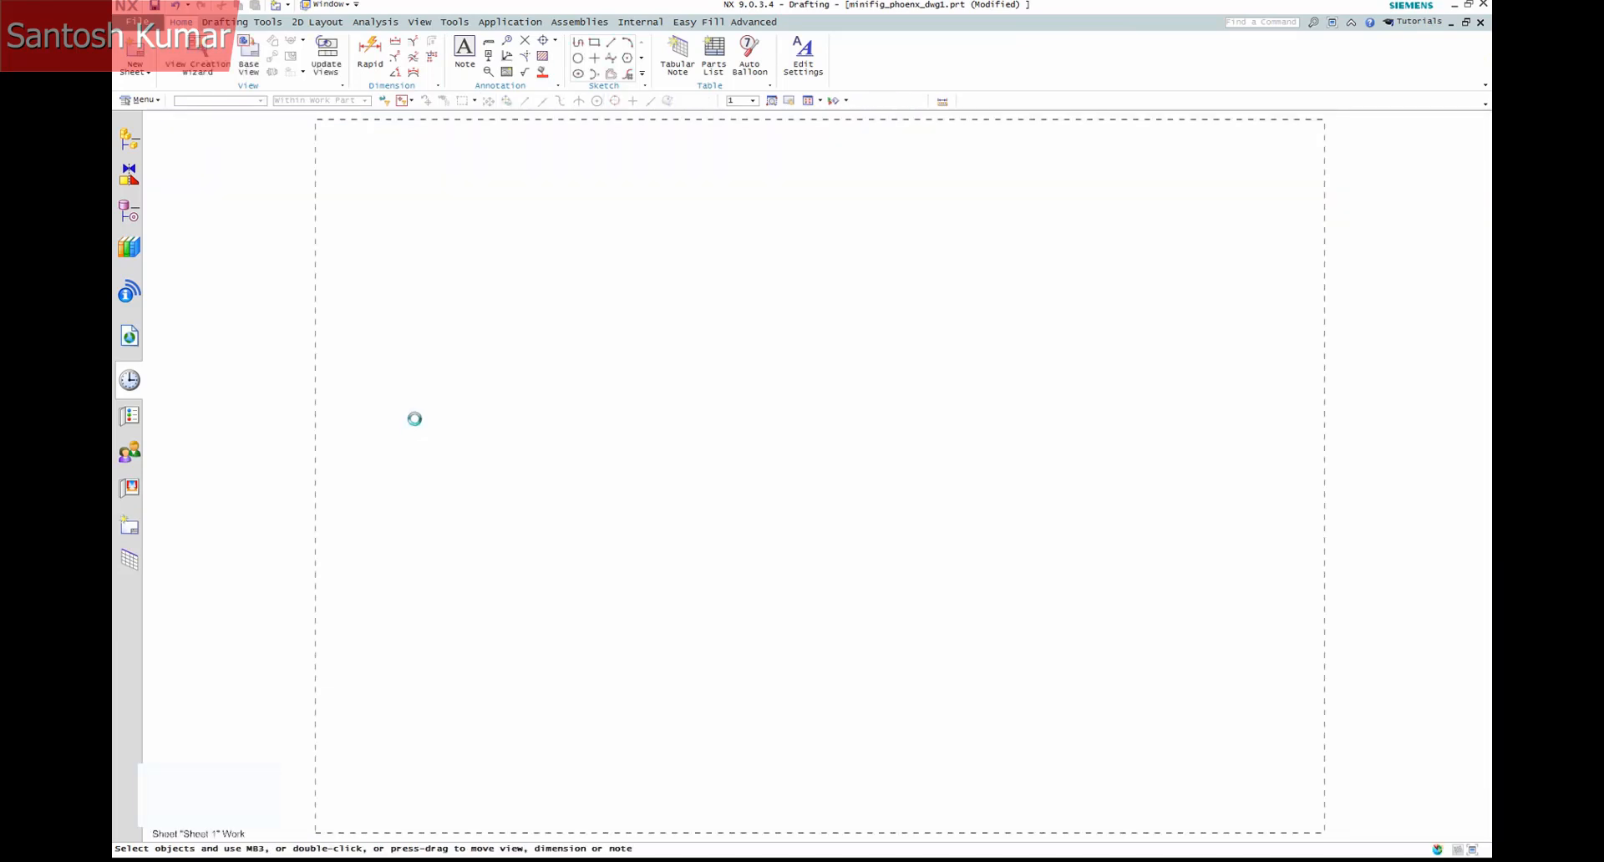
# - Use the View Creation Wizard with Front as parent to place front, top, right and isometric views of the minifigure
pyautogui.click(440, 444)
pyautogui.click(441, 446)
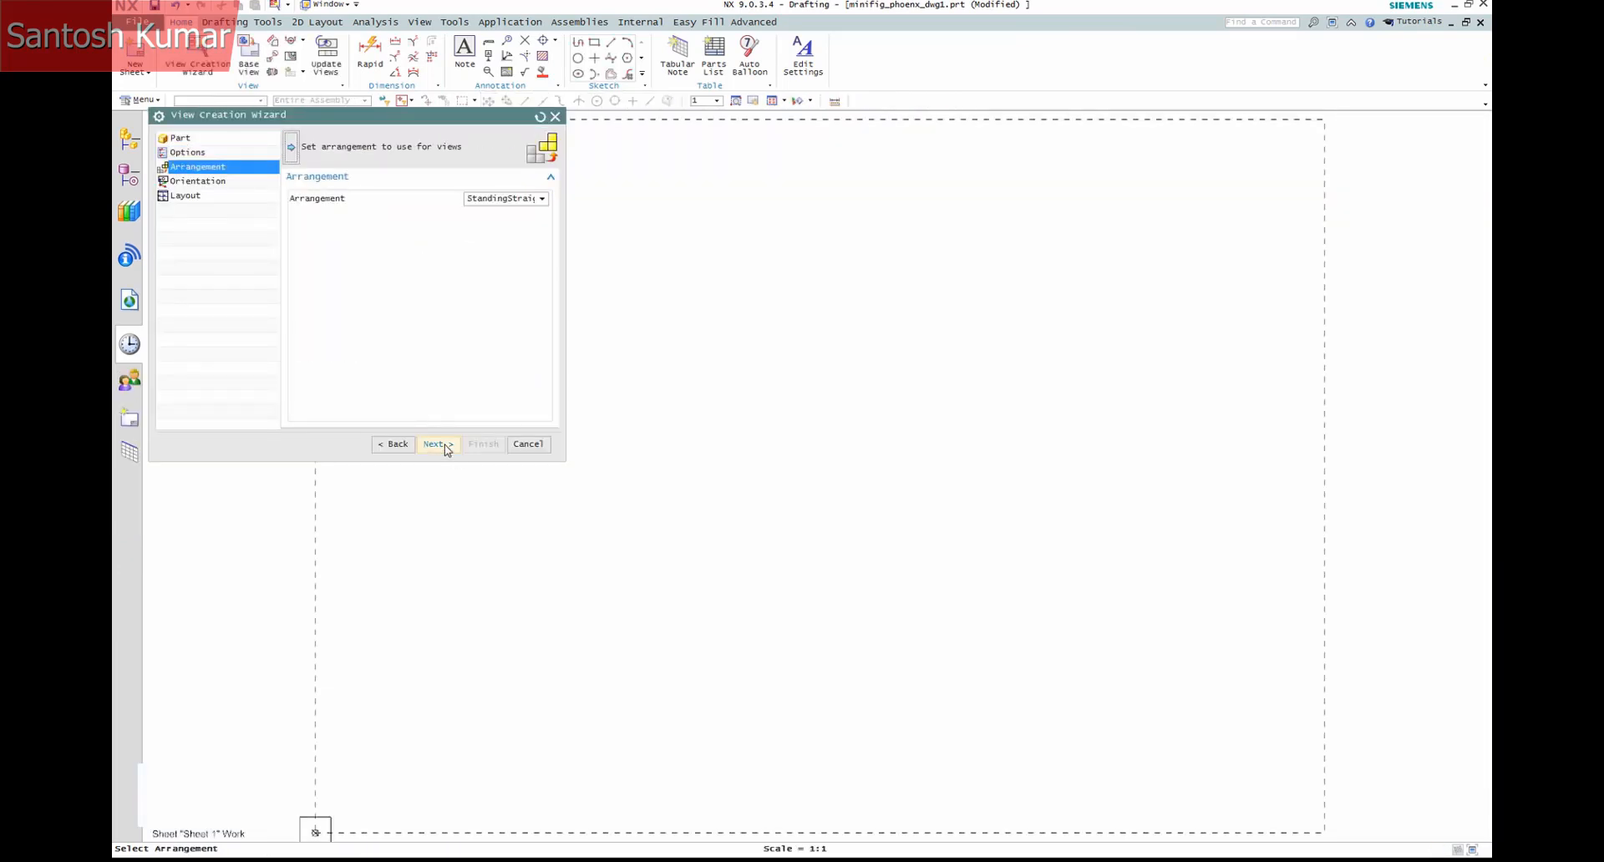
pyautogui.click(443, 446)
pyautogui.click(444, 445)
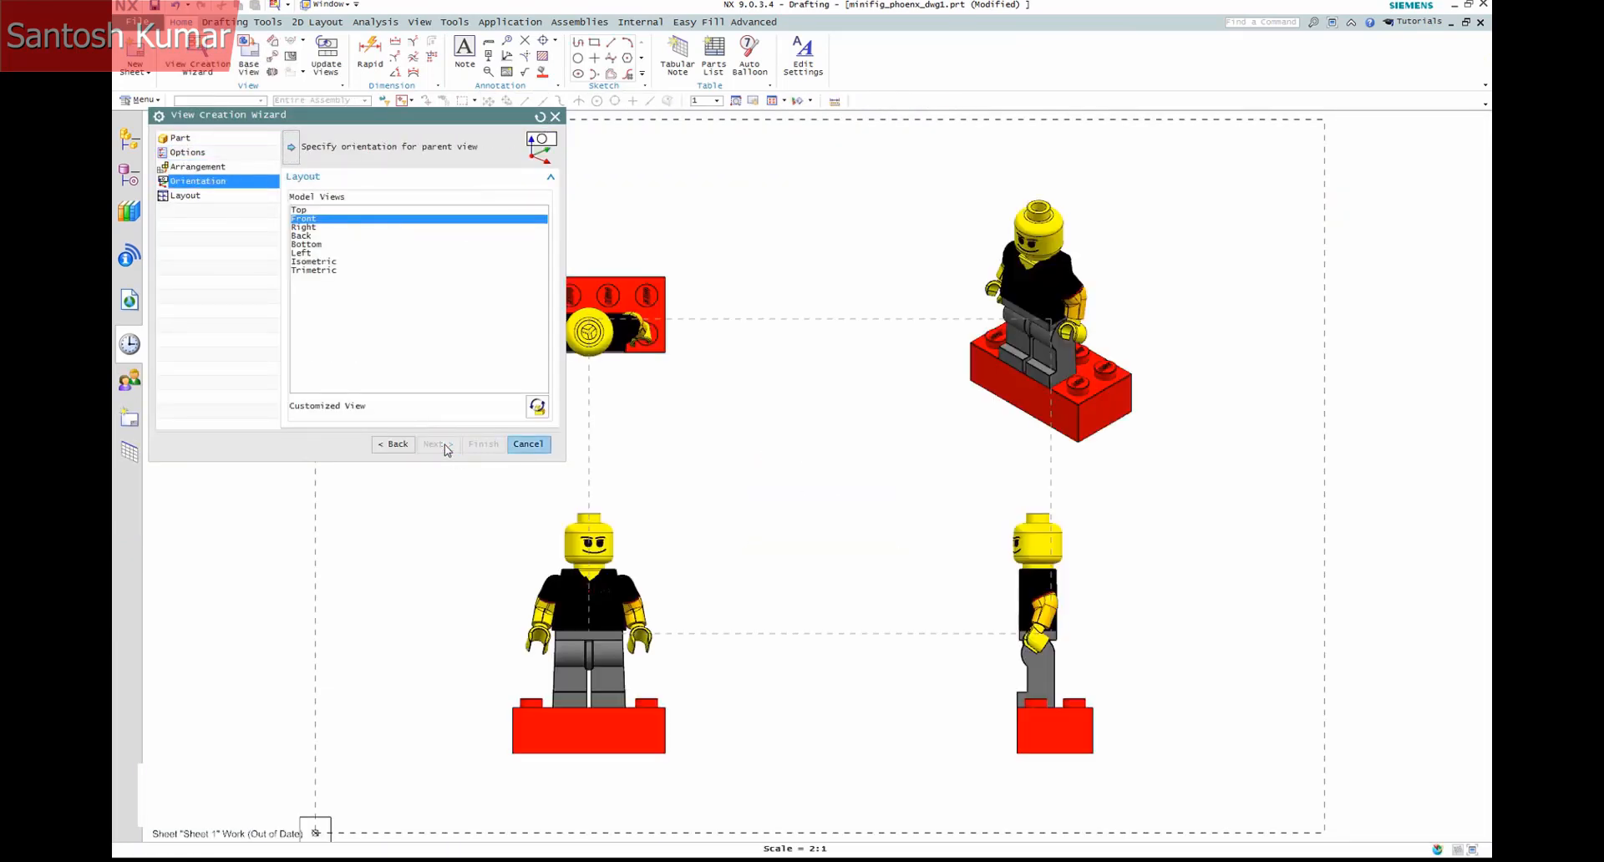
pyautogui.click(650, 492)
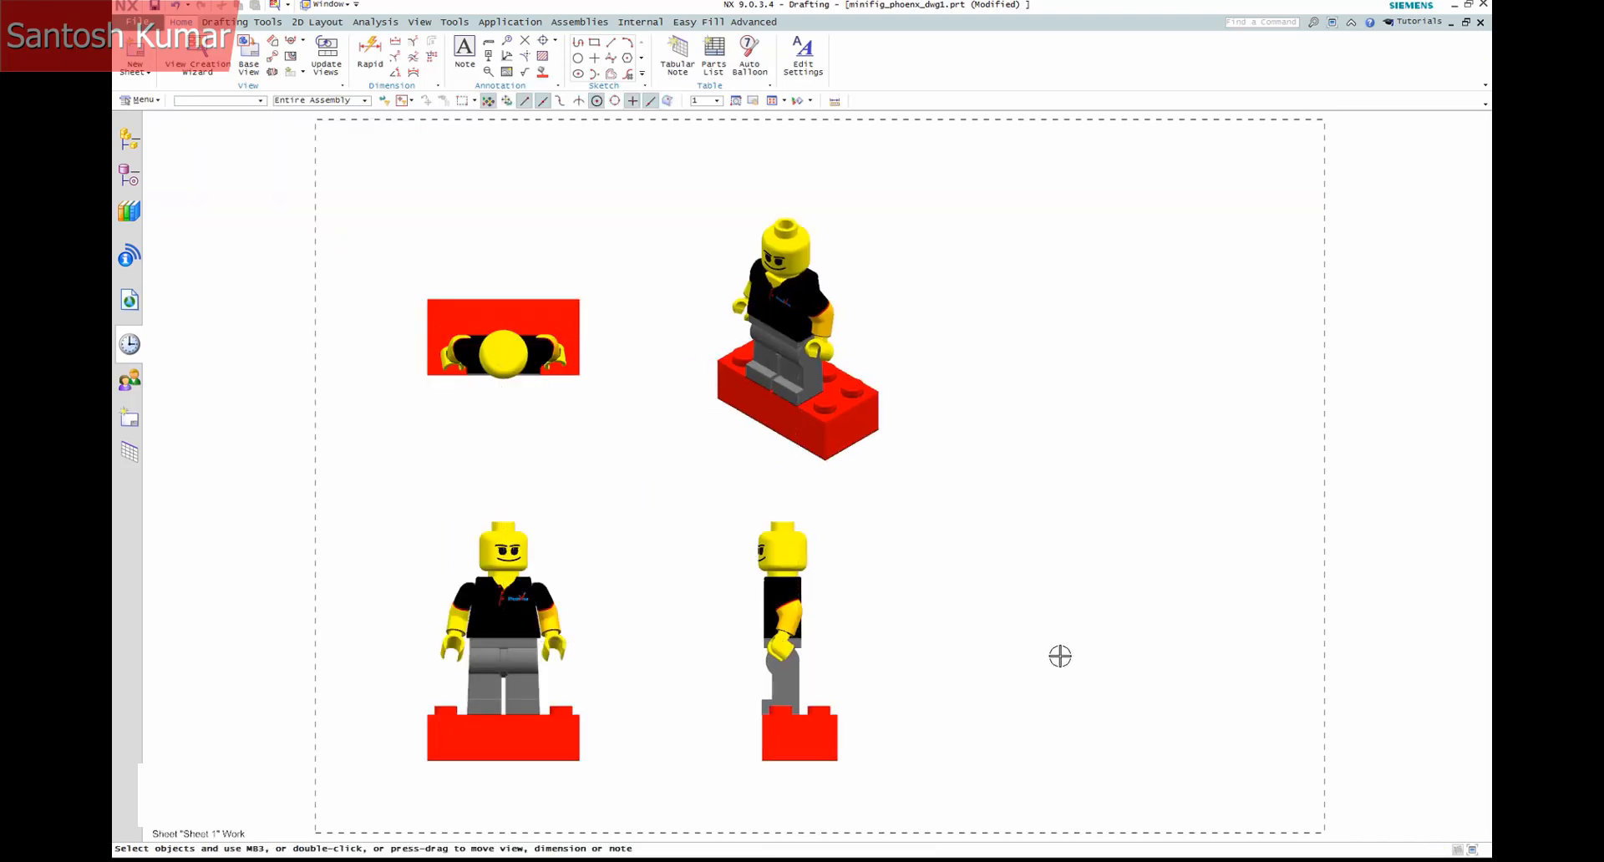
# - Place an "Enter Text" note on the sheet beside the isometric and right views
pyautogui.click(465, 50)
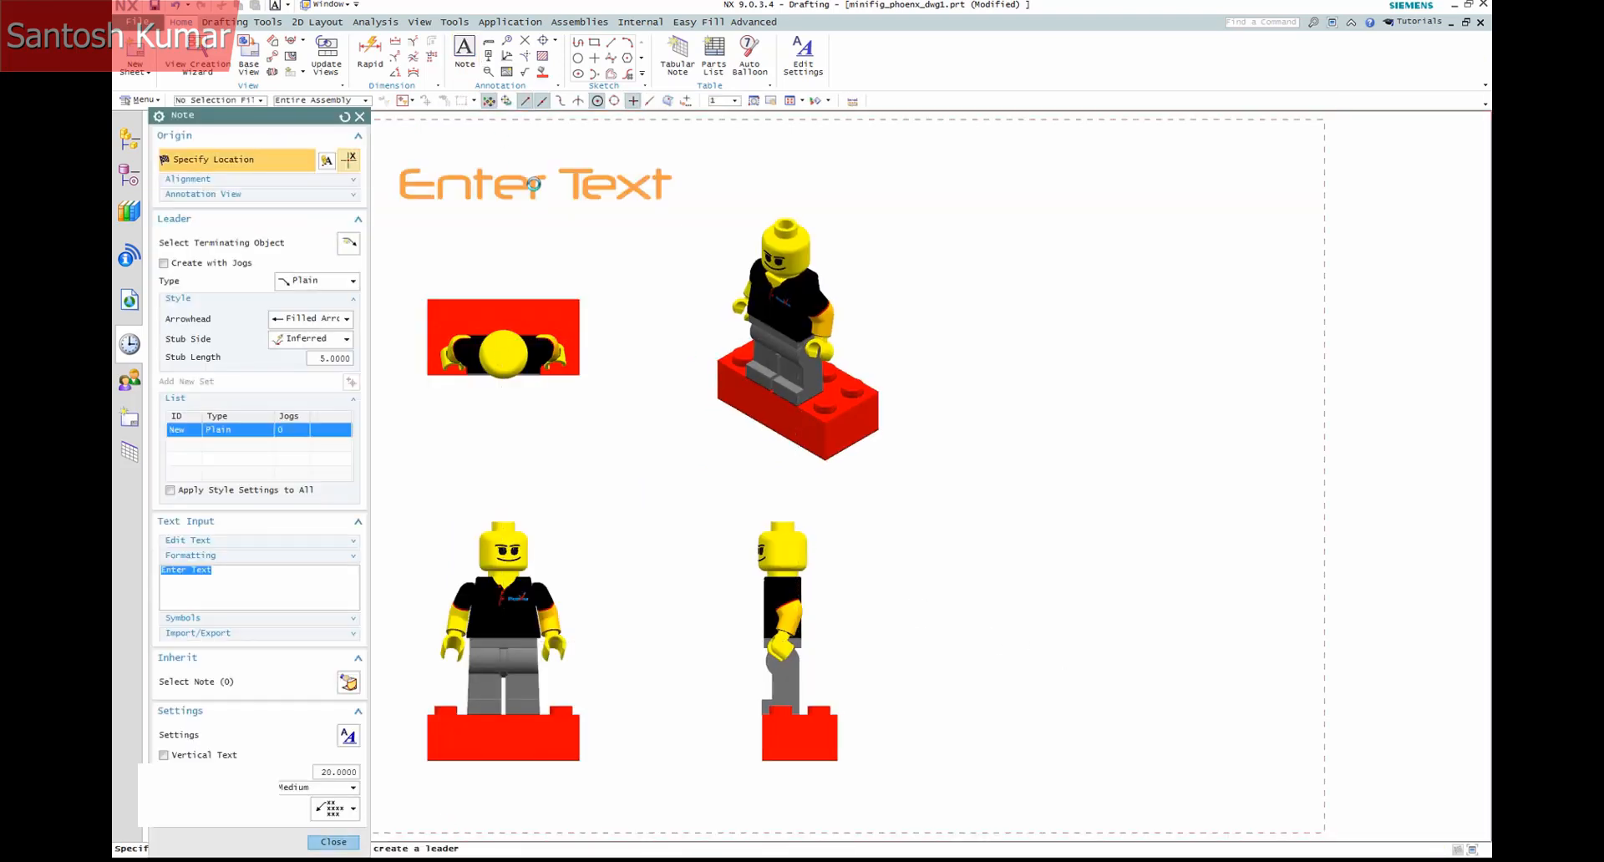
pyautogui.click(1019, 501)
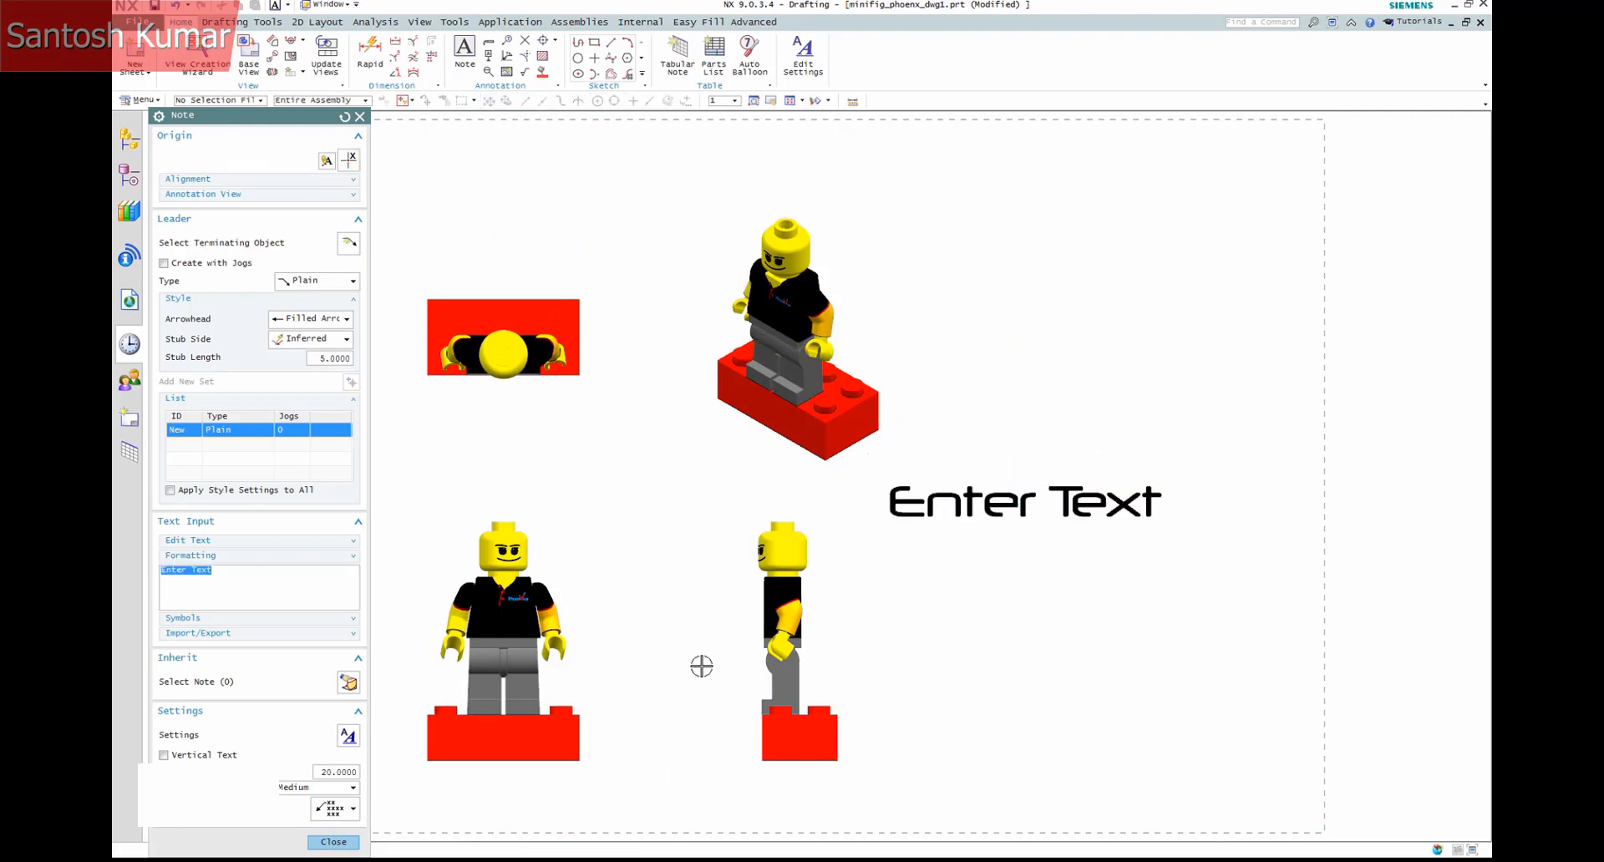
pyautogui.click(335, 841)
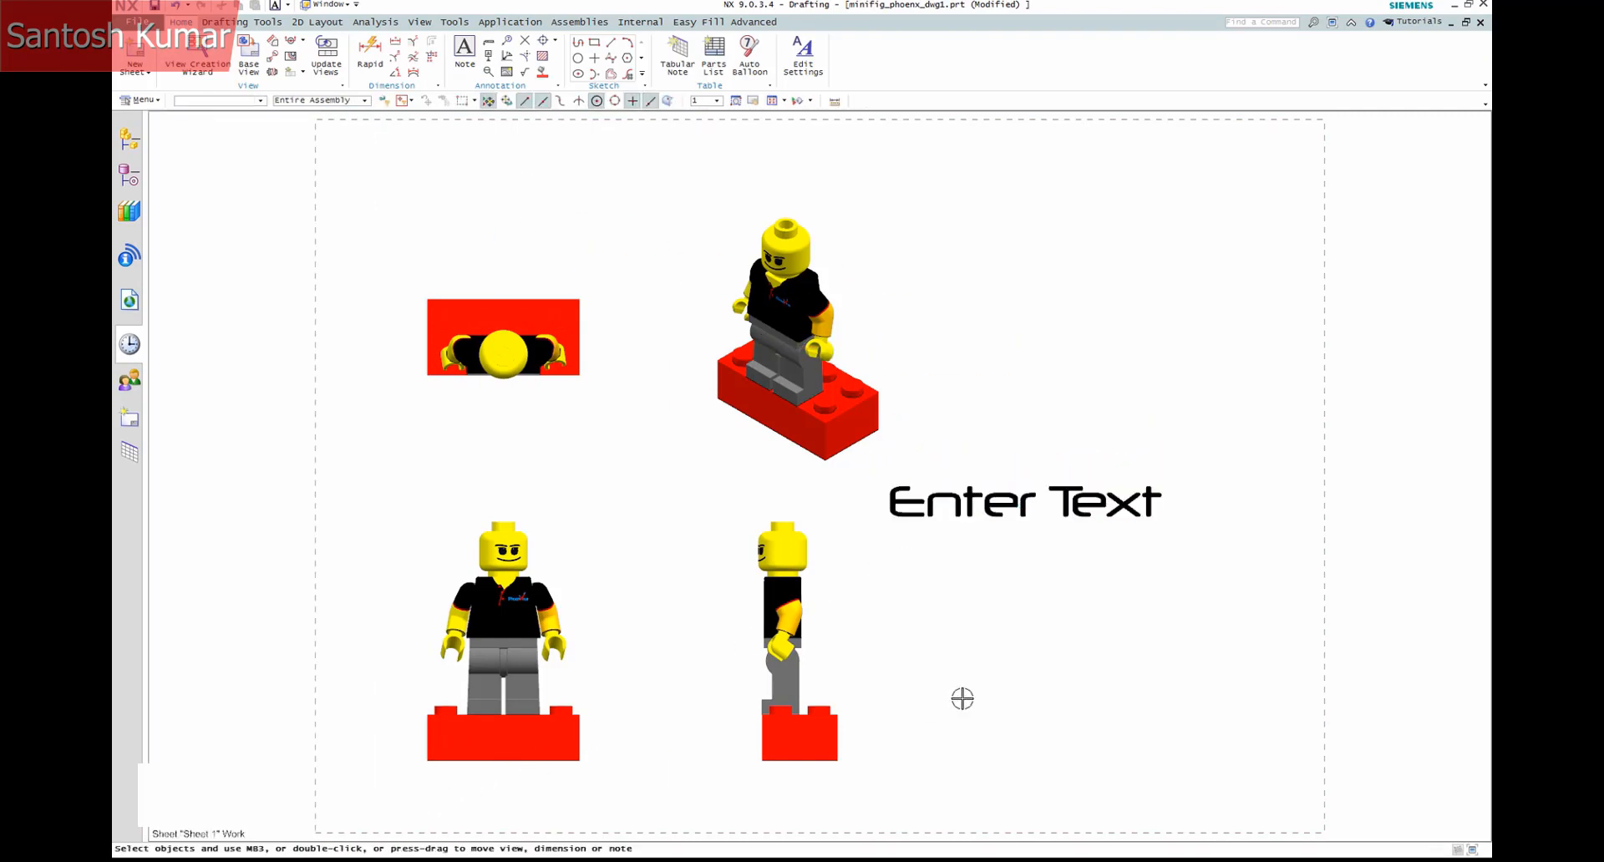
# - Inspect the settings of the "Enter Text" note on the blank-template drawing
pyautogui.rightClick(988, 507)
pyautogui.click(988, 561)
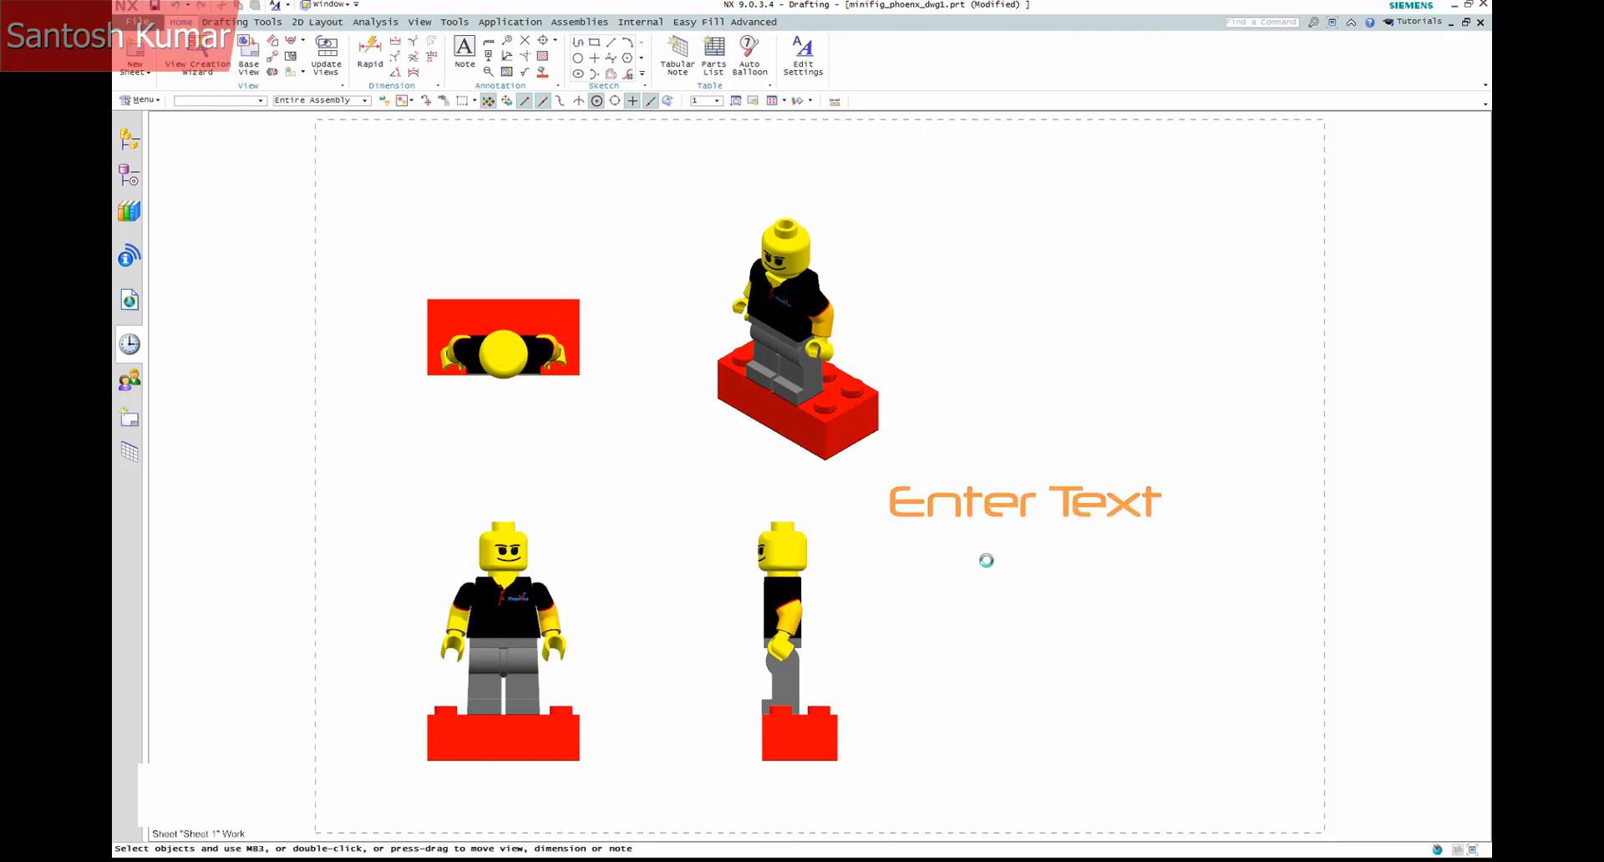
pyautogui.click(532, 427)
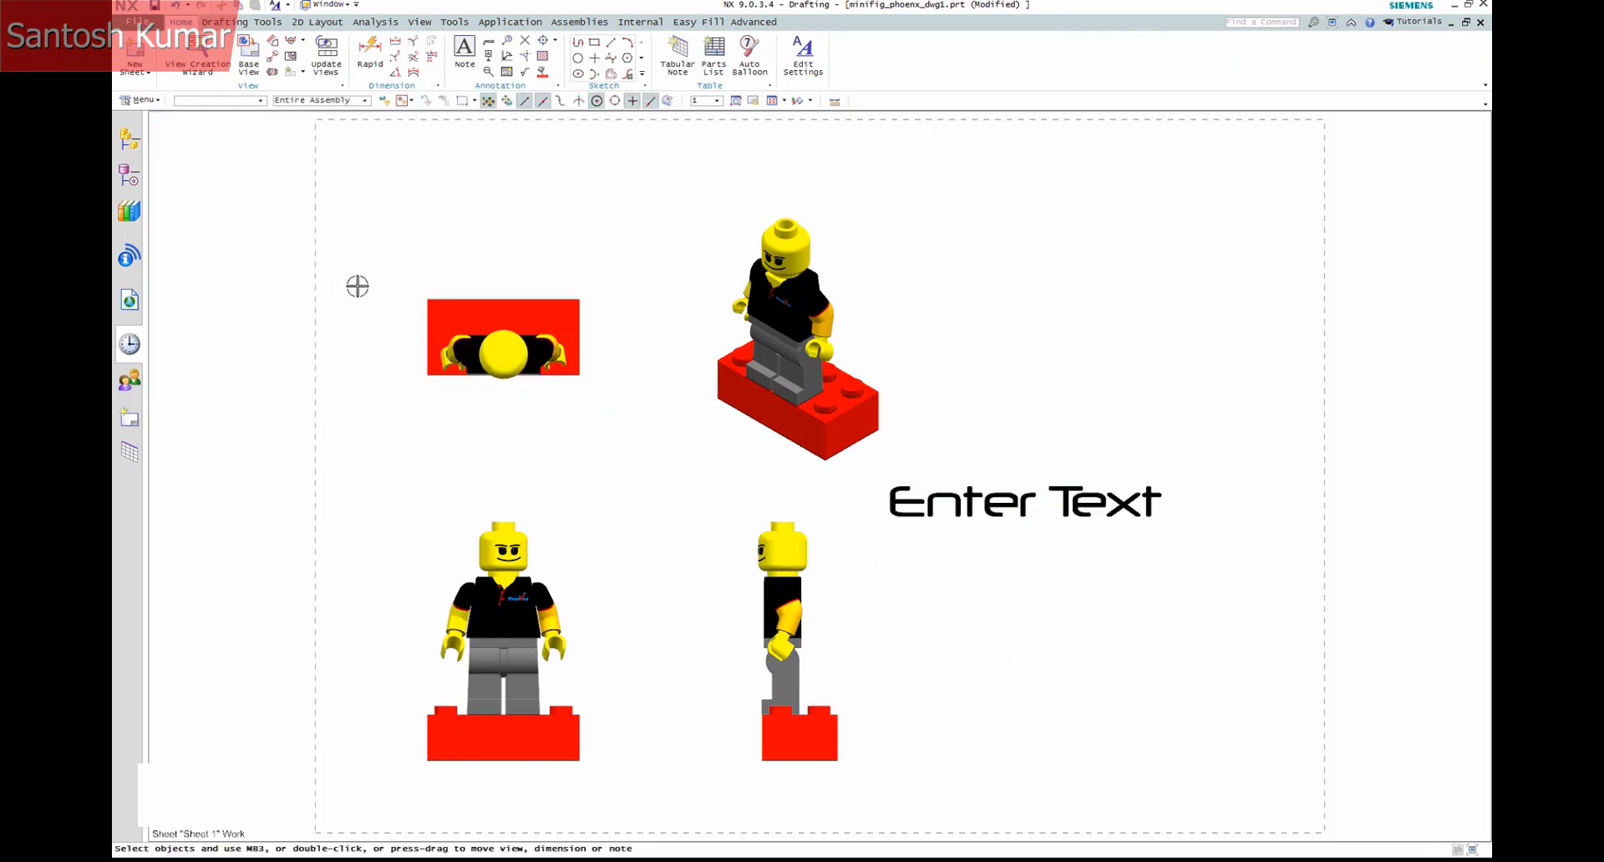
# - Close all parts, discarding the unsaved minifig_phoenx_dwg1.prt drawing
pyautogui.click(139, 23)
pyautogui.moveTo(150, 82)
pyautogui.click(313, 74)
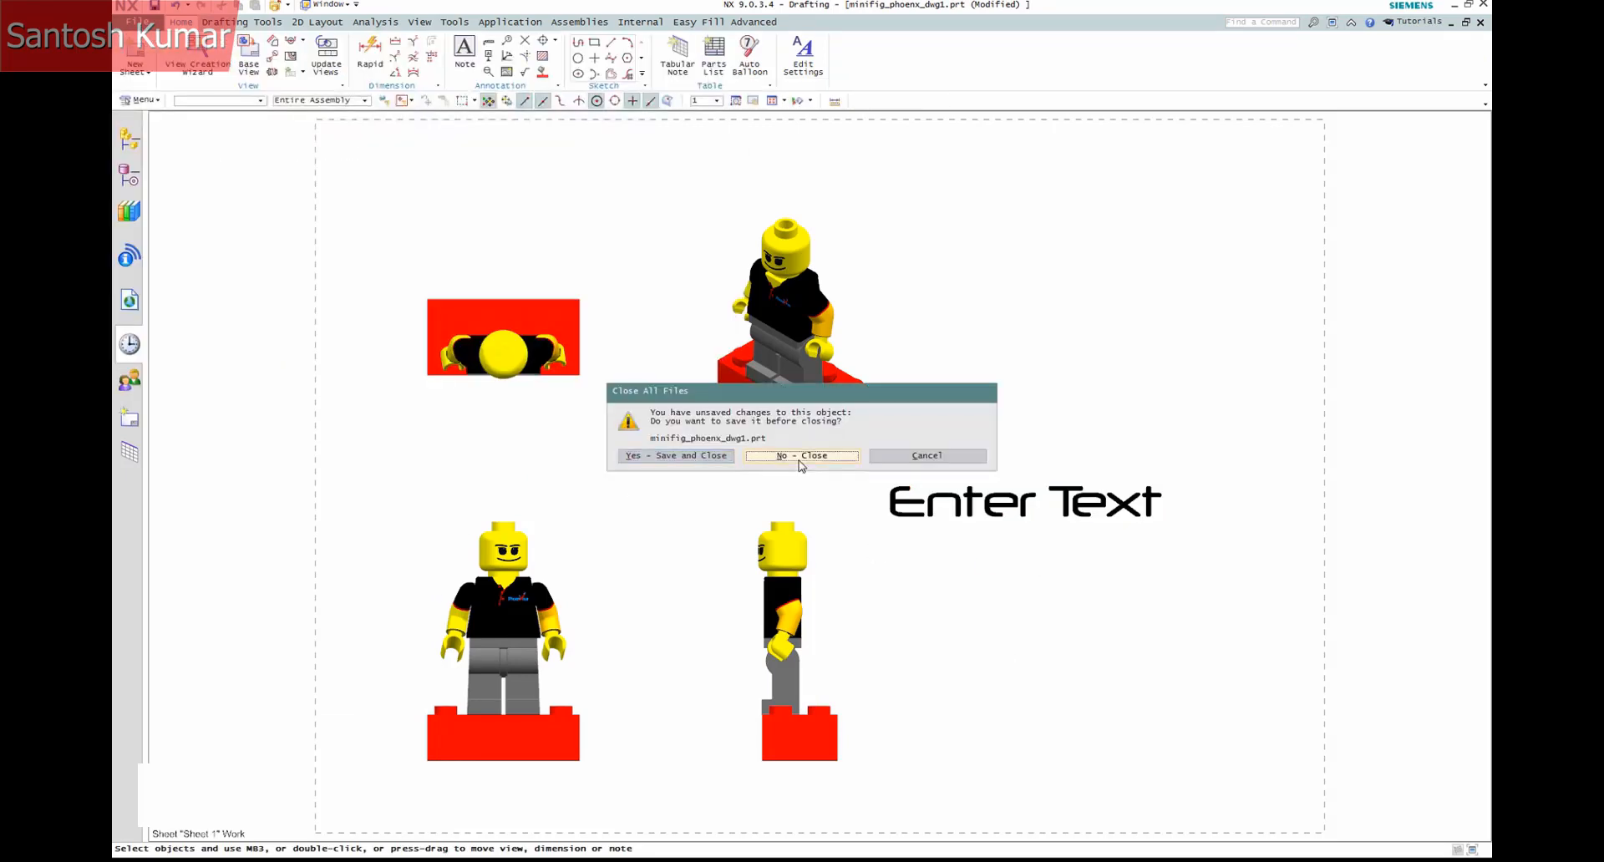
pyautogui.click(798, 462)
# - In the customer defaults for Drafting drawings, choose Use Settings from Standard and apply the change
pyautogui.click(132, 27)
pyautogui.moveTo(178, 156)
pyautogui.click(318, 56)
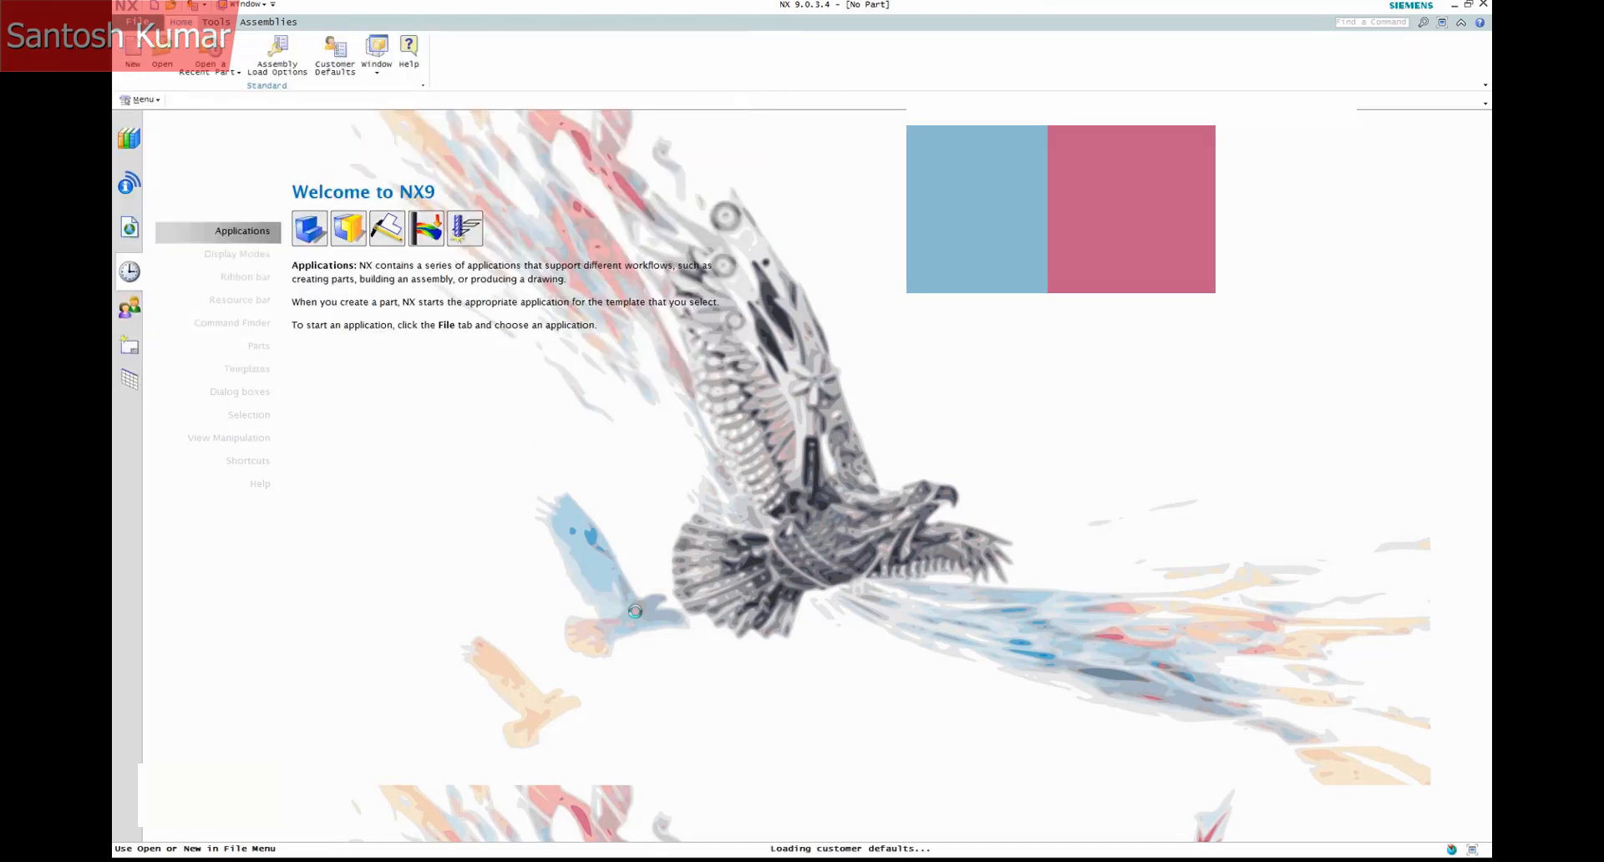
pyautogui.click(189, 277)
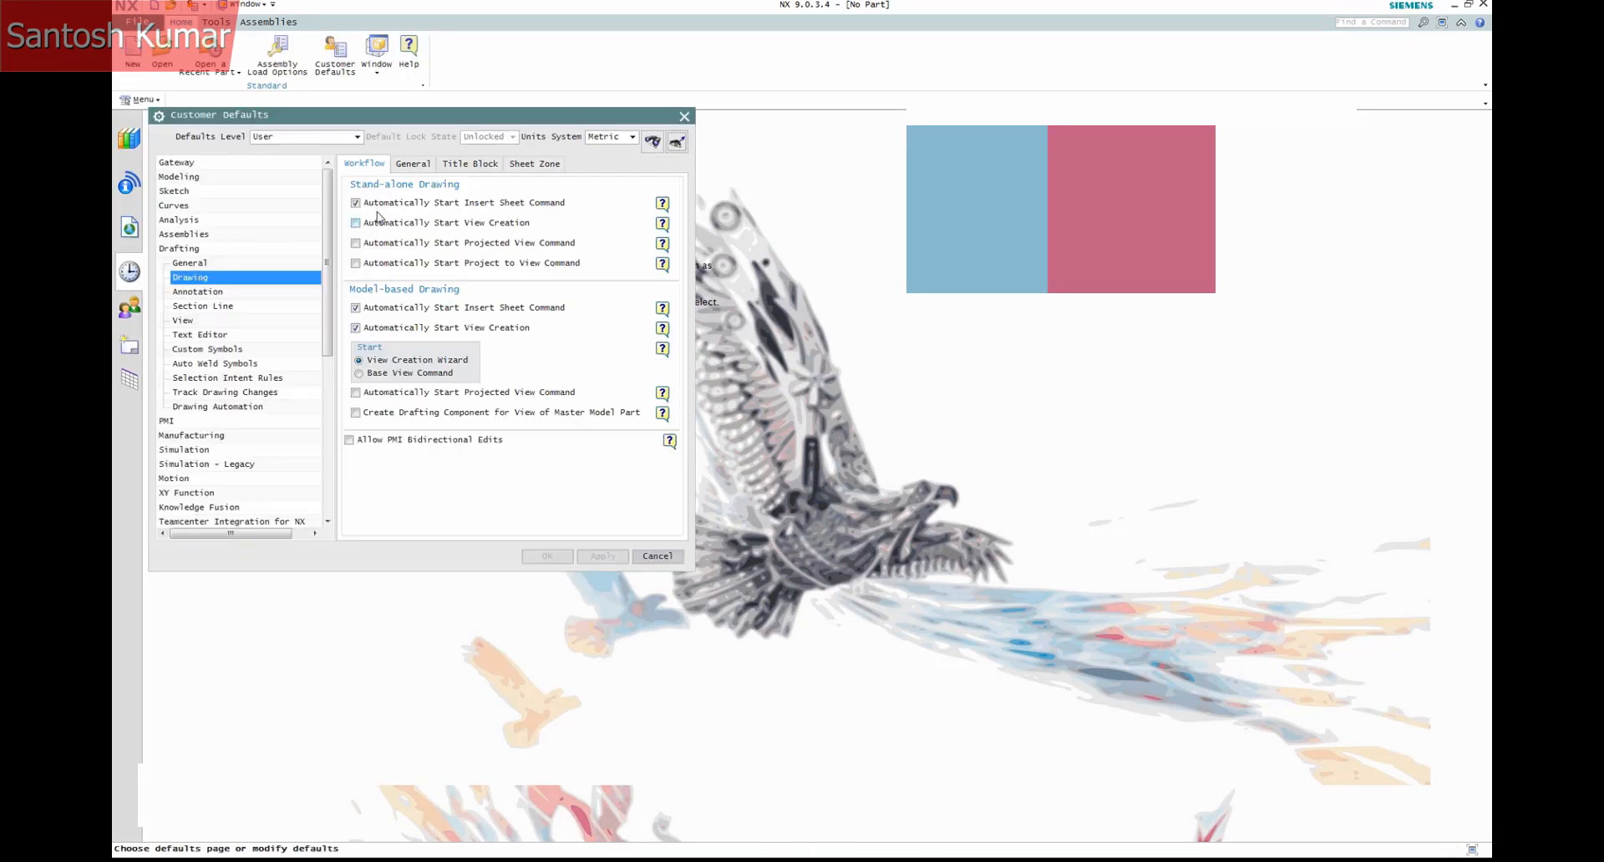
pyautogui.click(410, 165)
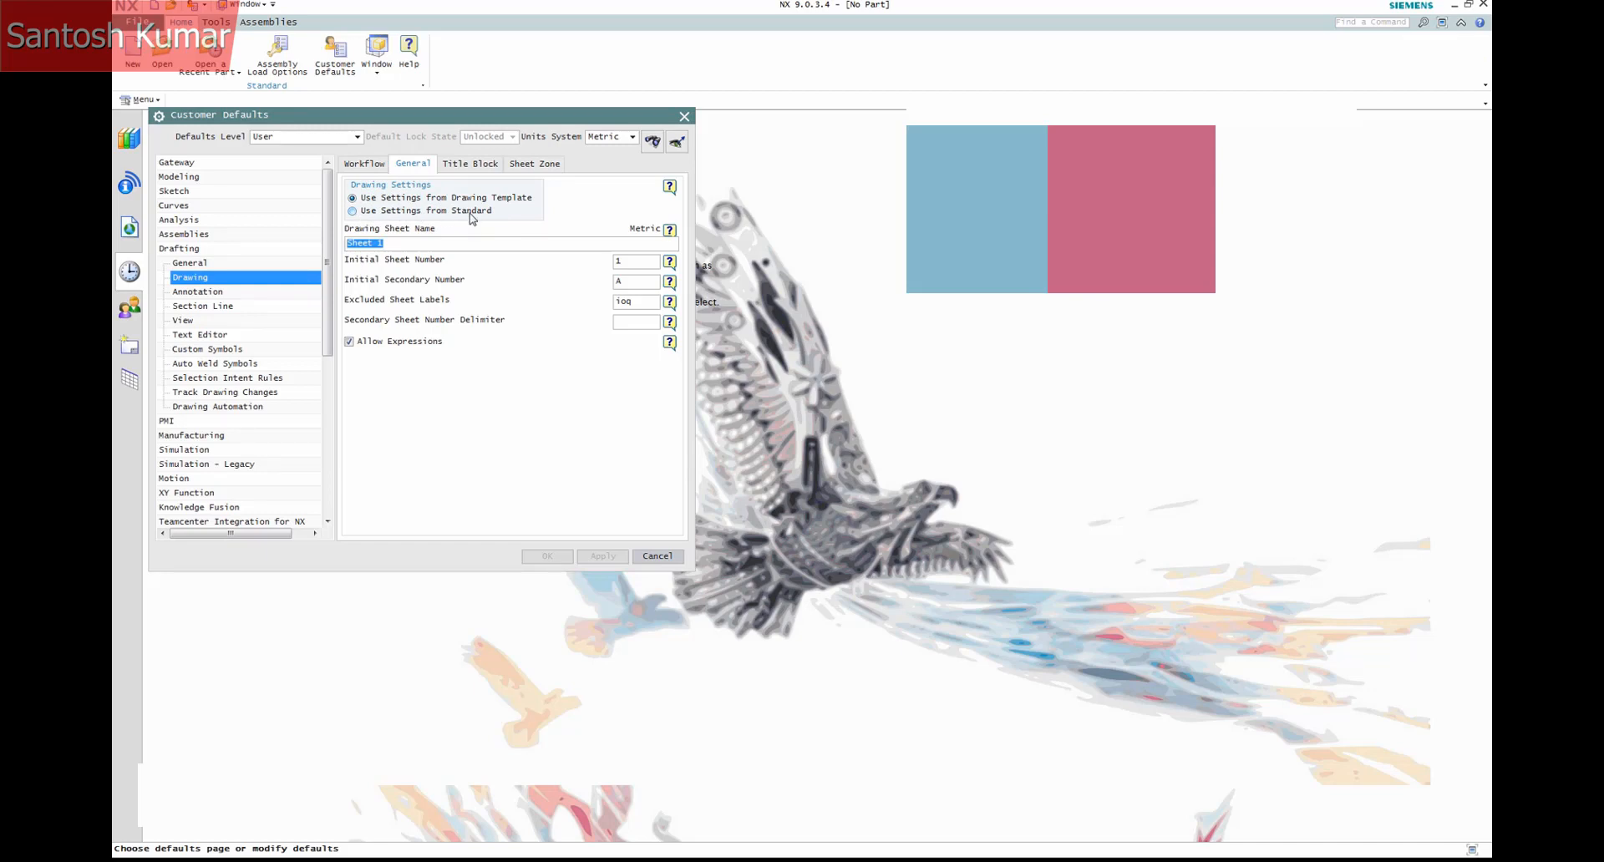
pyautogui.click(353, 211)
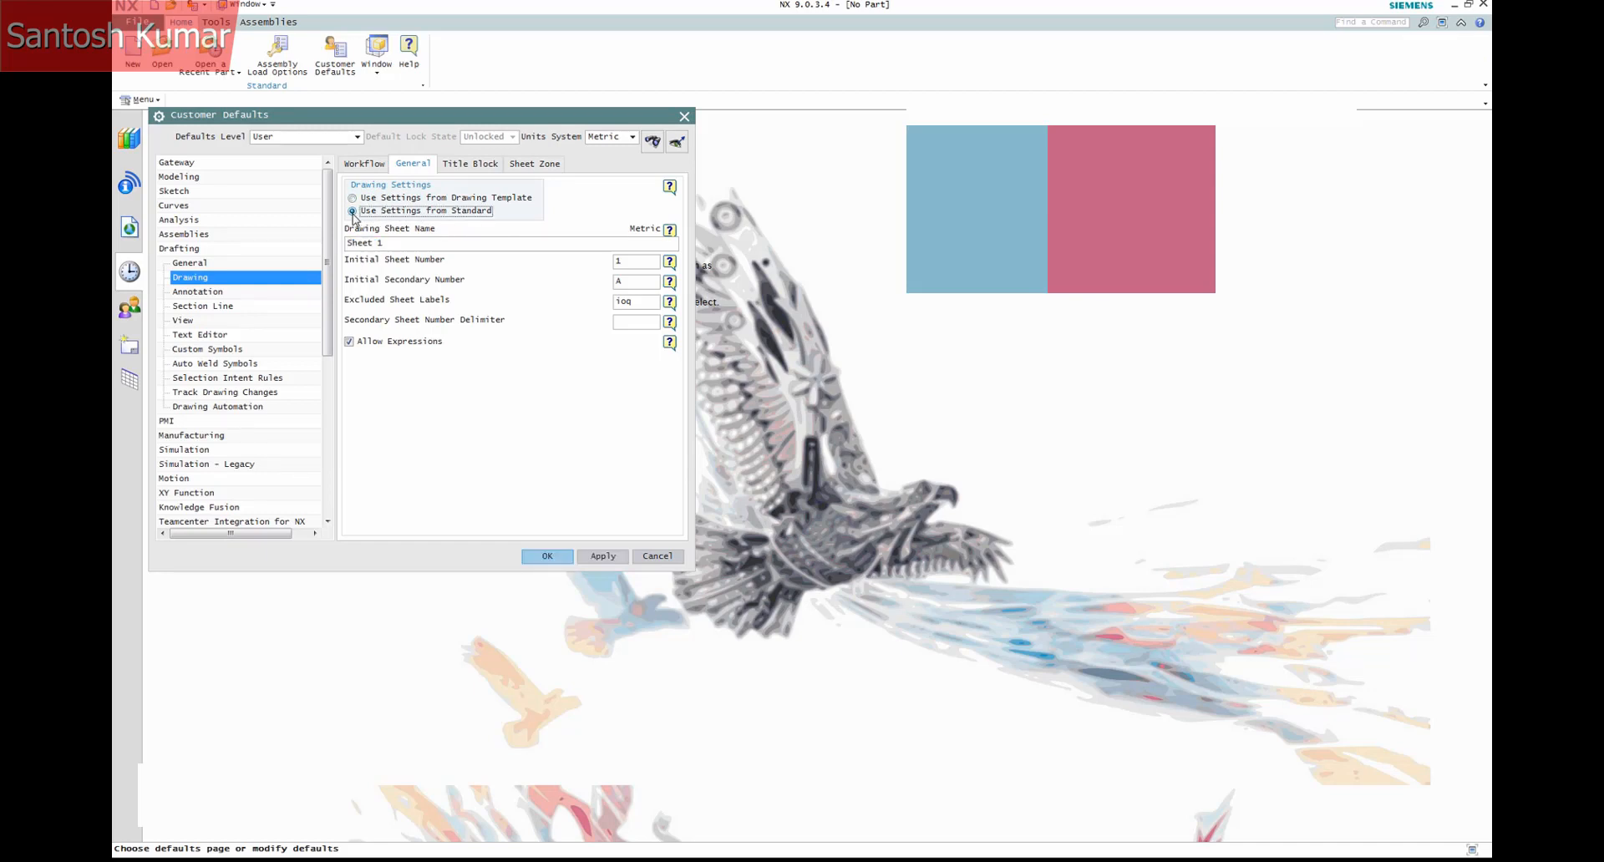
pyautogui.click(598, 557)
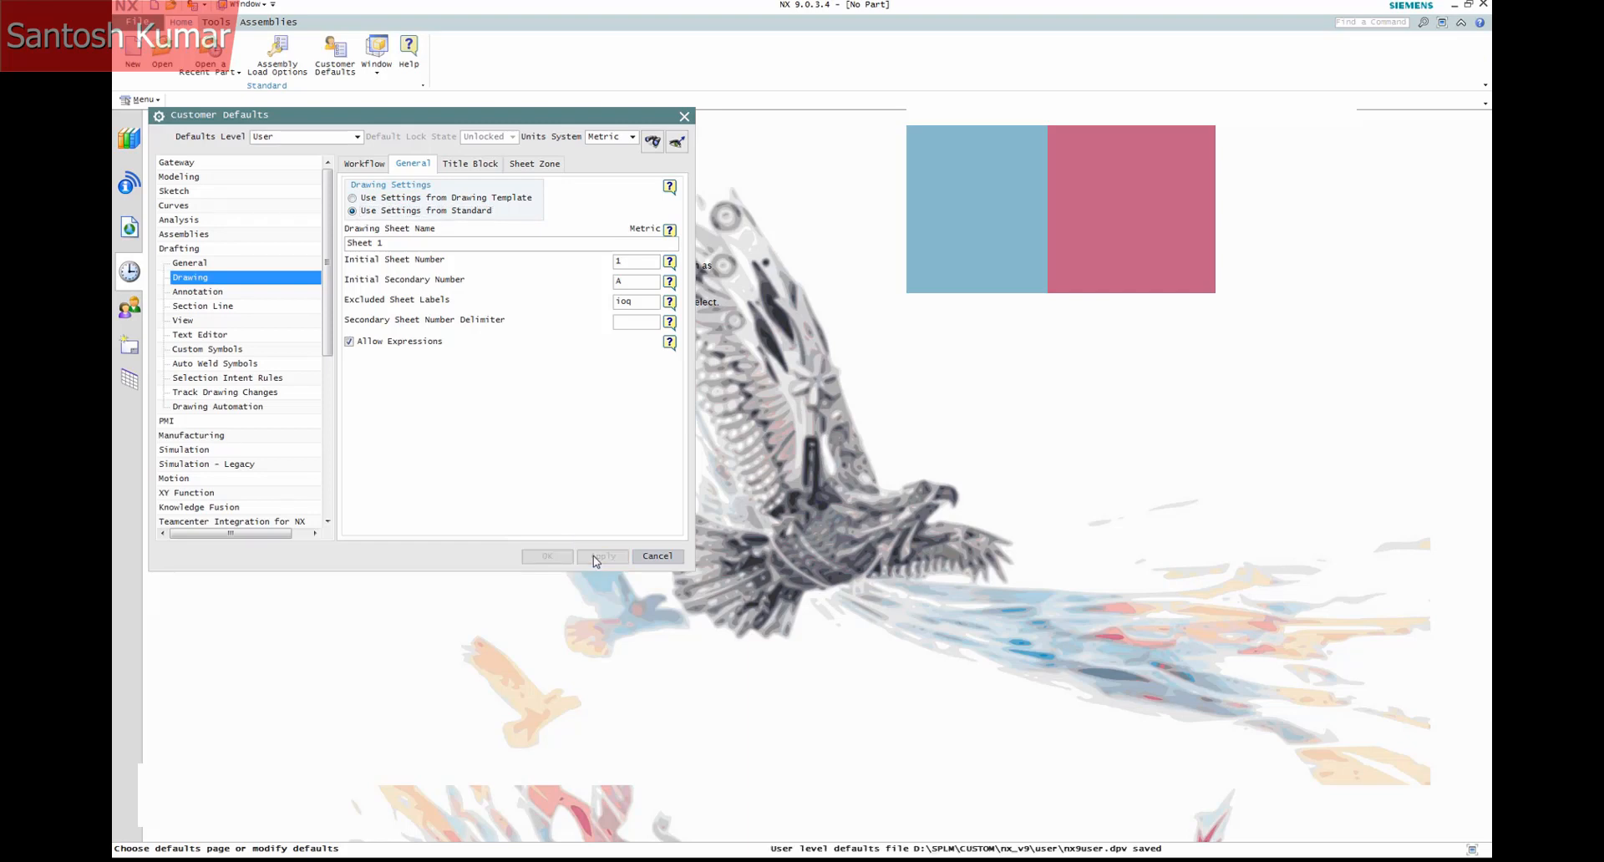
pyautogui.click(657, 556)
# - Reopen minifig_phoenx.prt and create a new drawing of it from the A3 - Size template
pyautogui.click(149, 25)
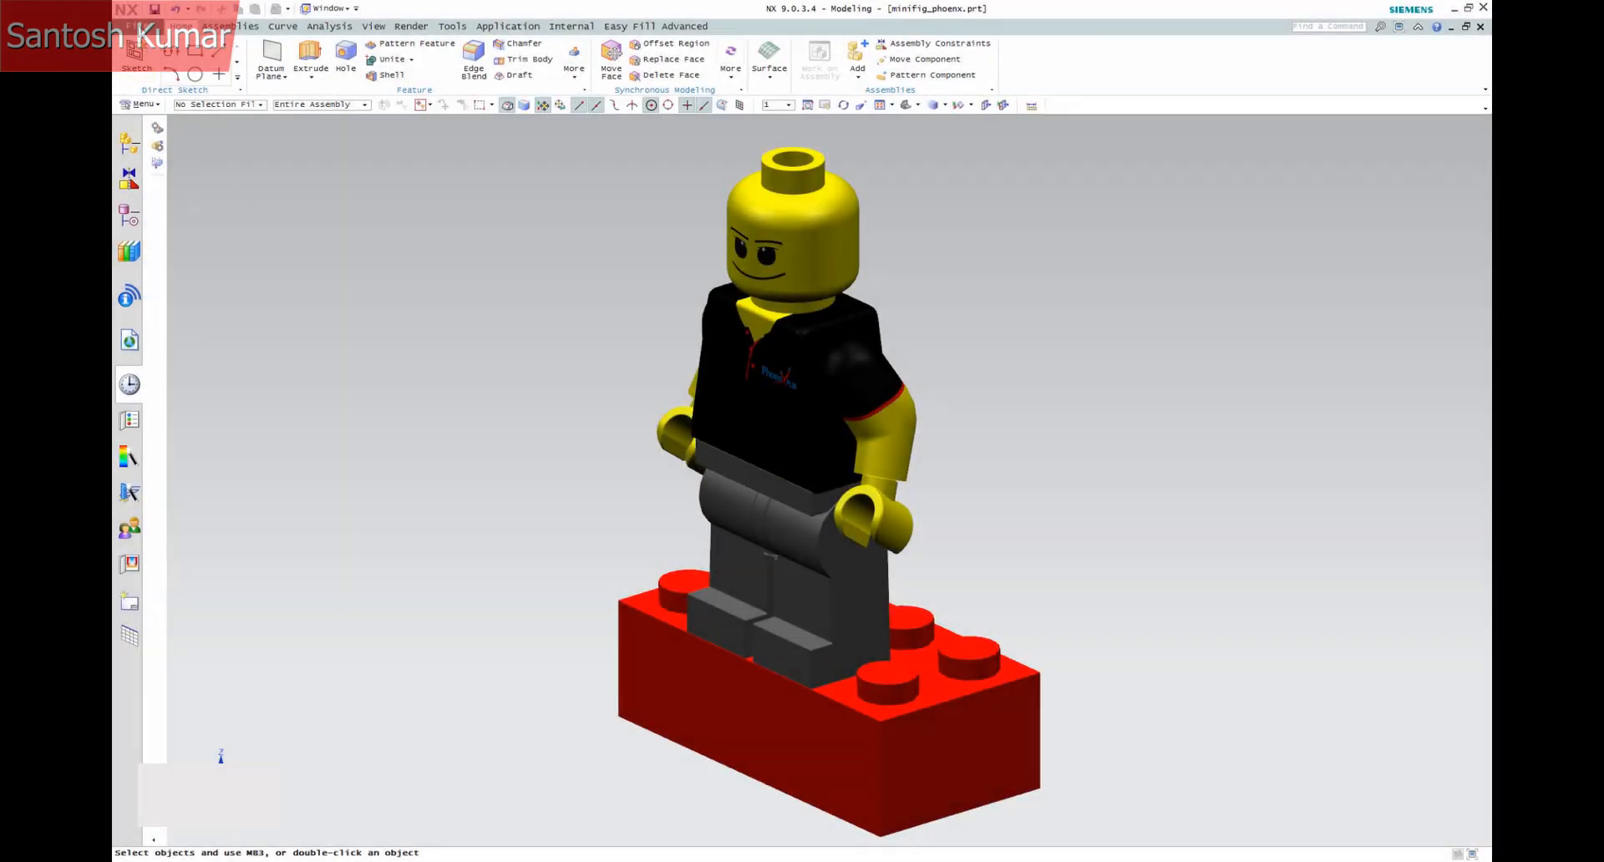
pyautogui.click(138, 26)
pyautogui.click(159, 50)
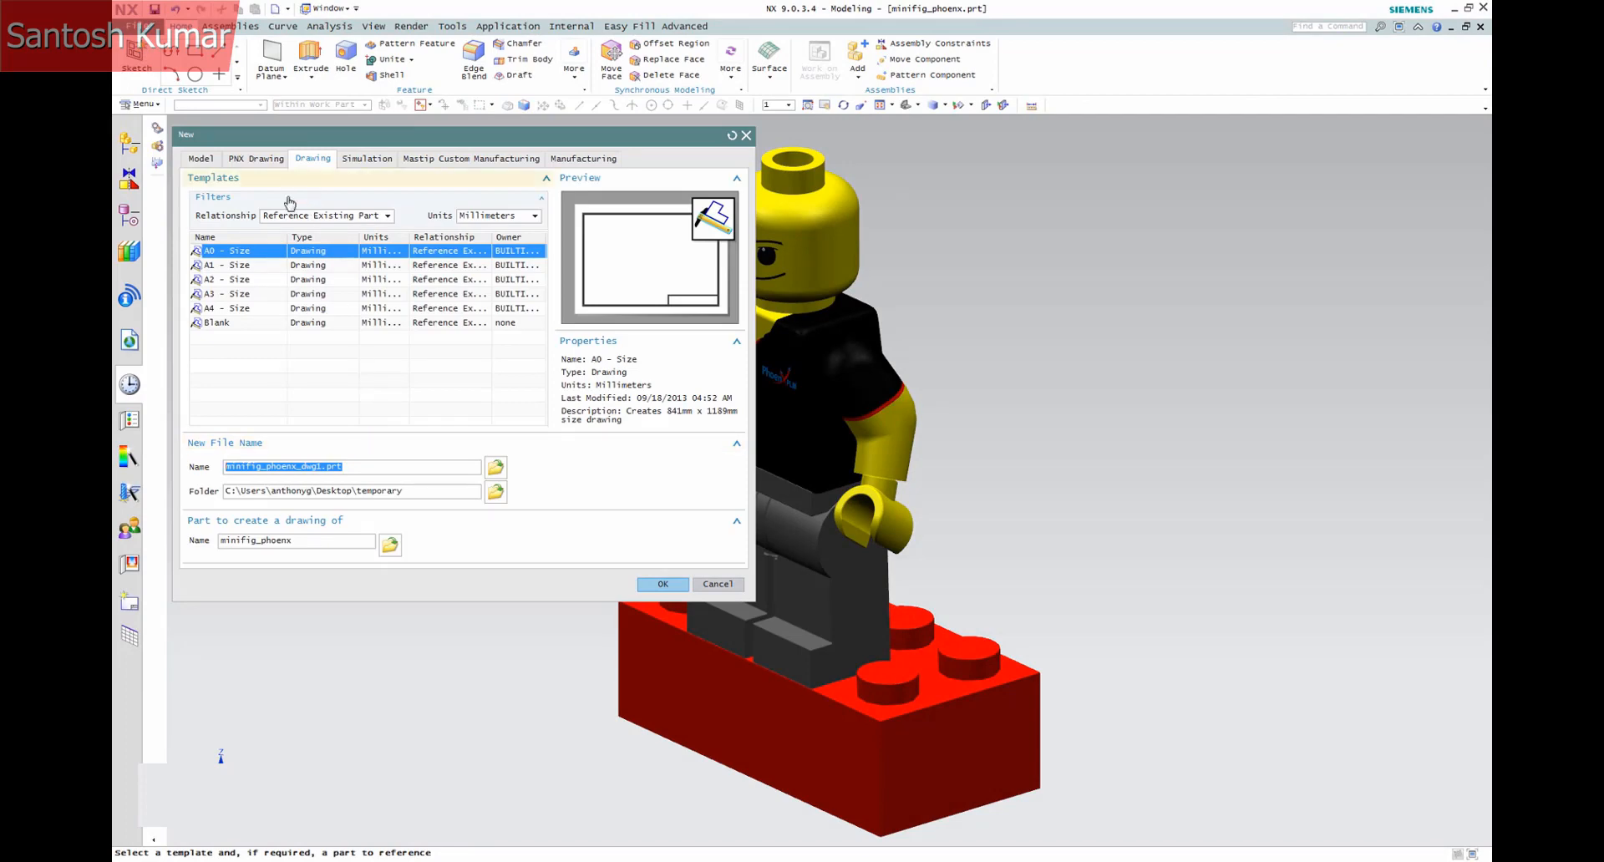
pyautogui.click(215, 296)
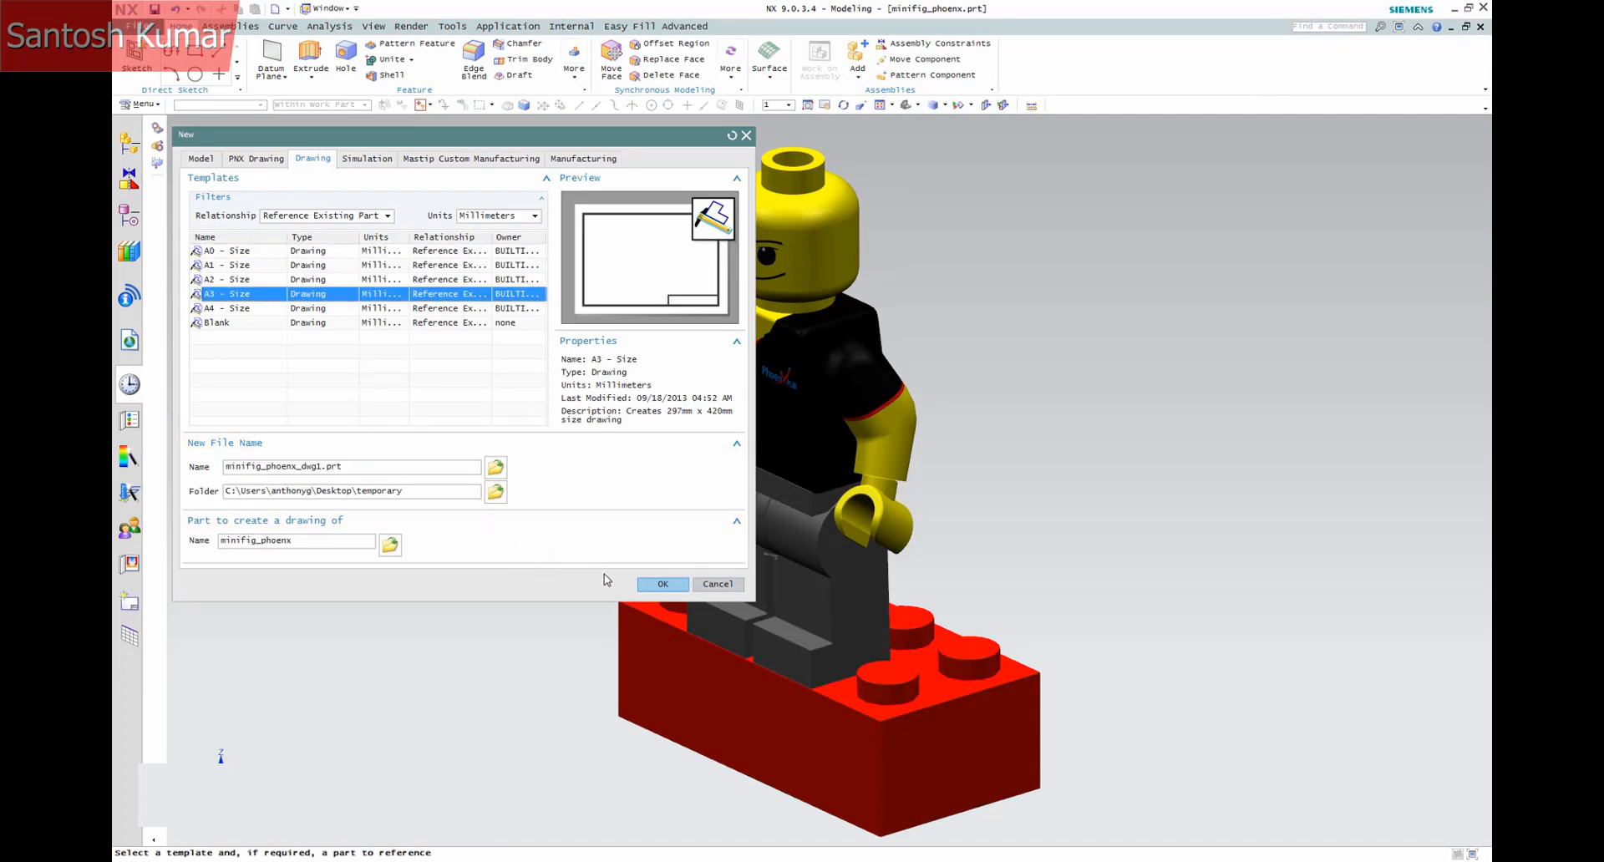
pyautogui.click(662, 584)
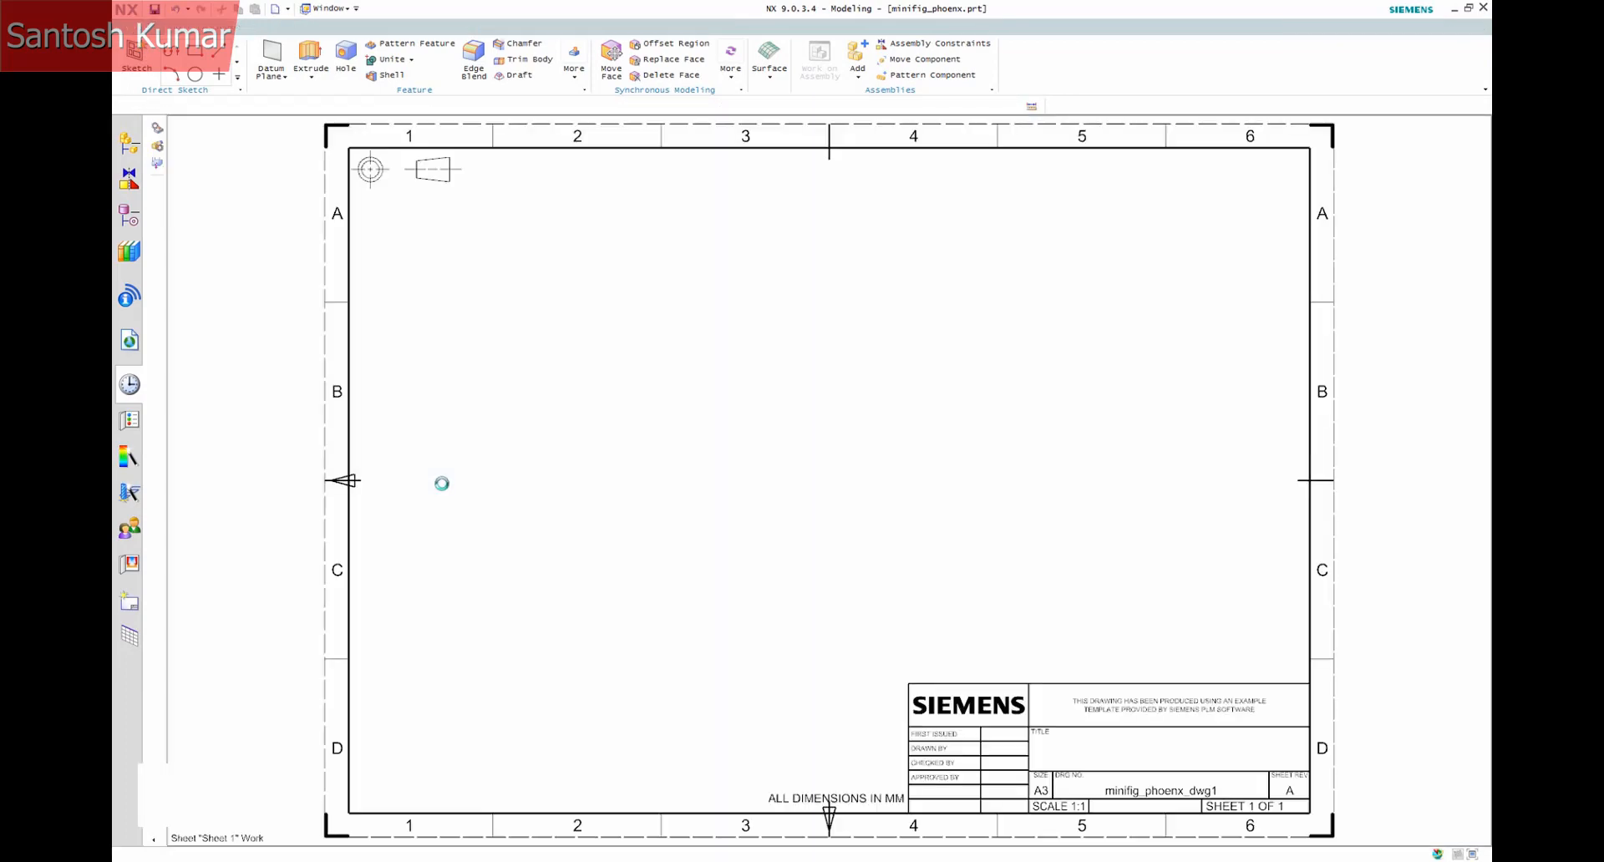
# - Place front, top, right and isometric views with the View Creation Wizard, and add an "Enter Text" note above the title block
pyautogui.click(389, 362)
pyautogui.click(433, 455)
pyautogui.click(433, 452)
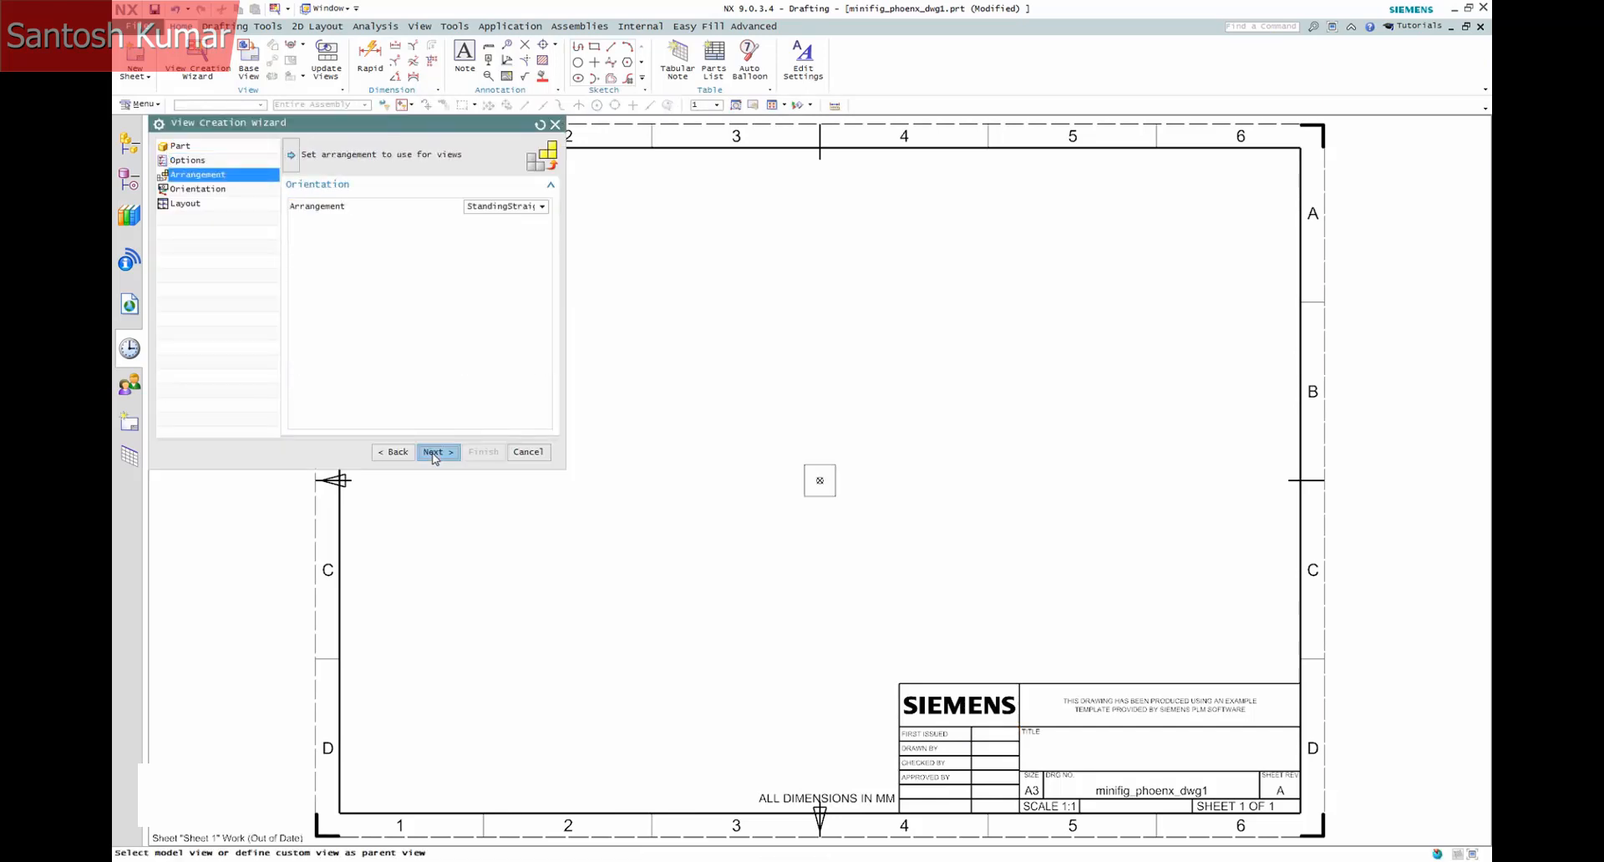
pyautogui.click(433, 452)
pyautogui.click(649, 465)
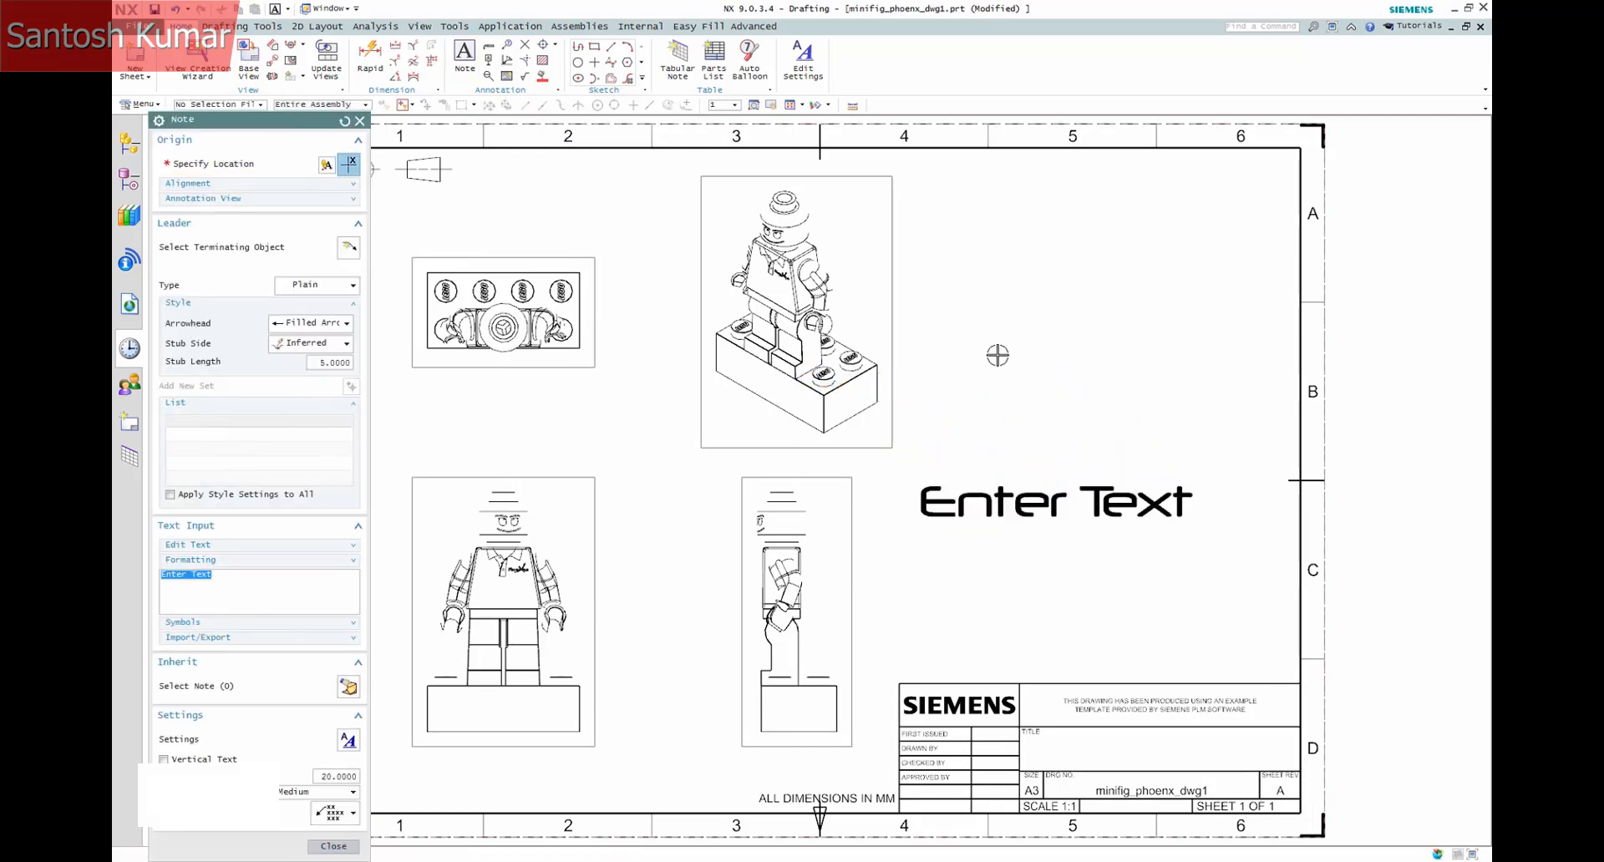
pyautogui.press('Escape')
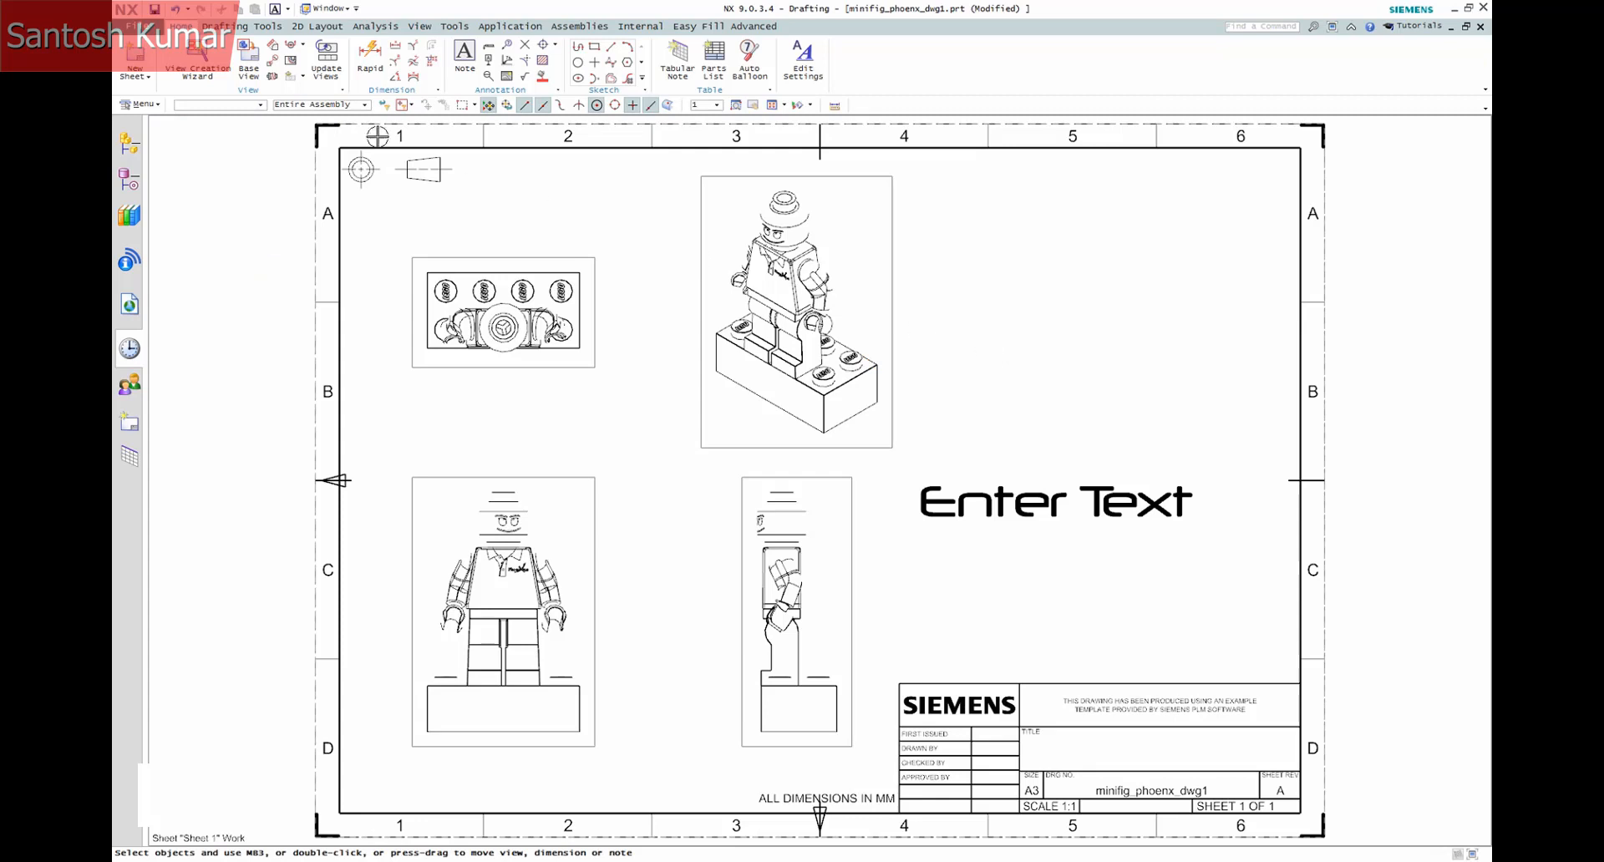
# - Review the customer defaults for the drawing settings source and the general drafting standard
pyautogui.click(153, 34)
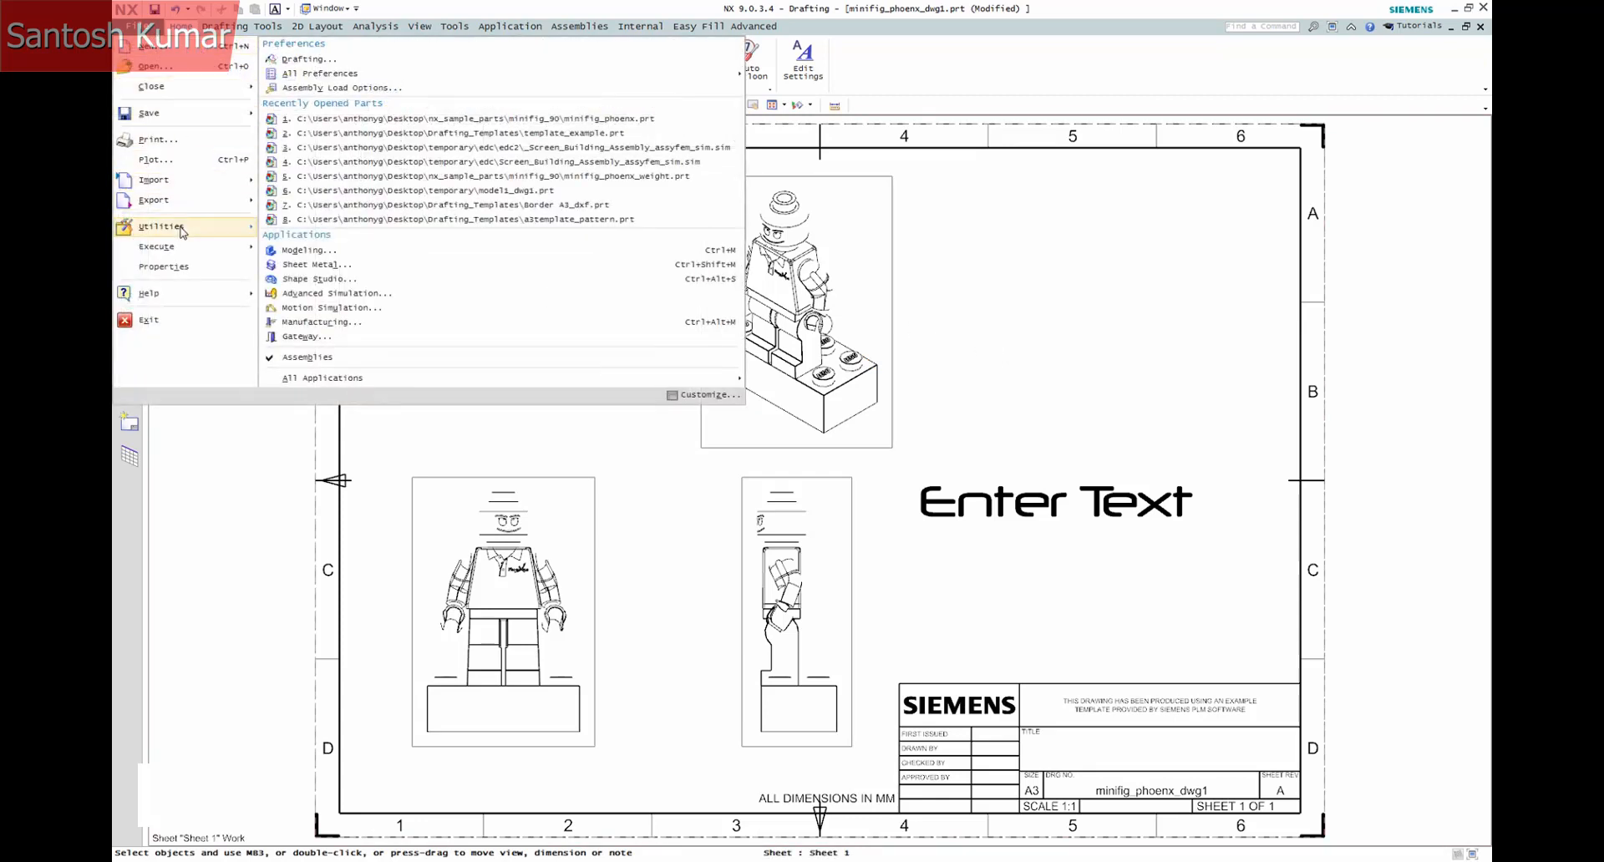
pyautogui.moveTo(182, 232)
pyautogui.click(302, 49)
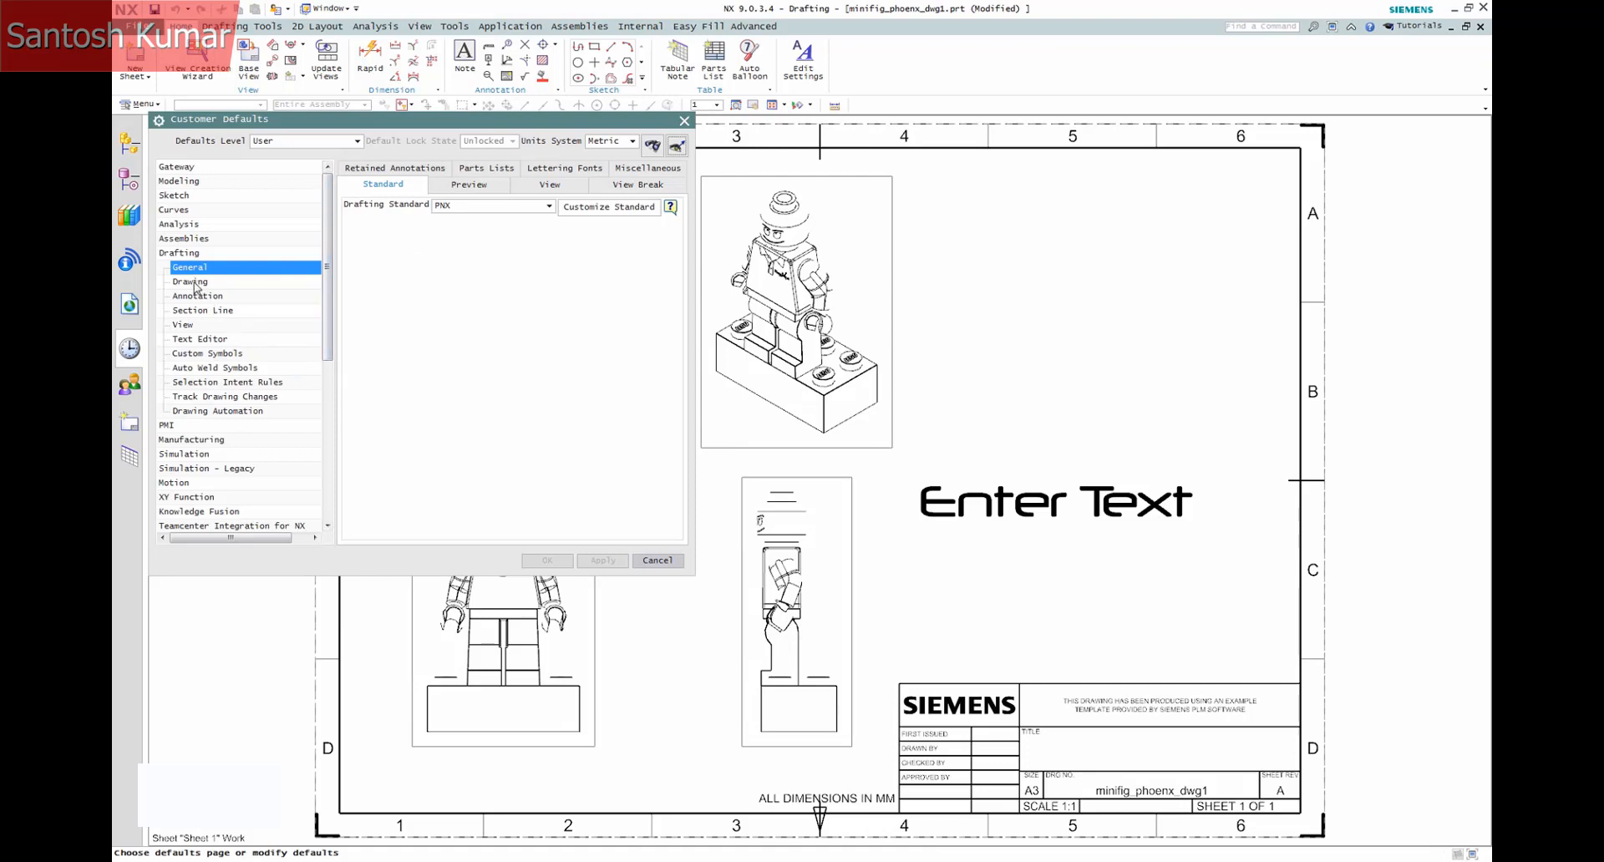
pyautogui.click(191, 282)
pyautogui.click(406, 169)
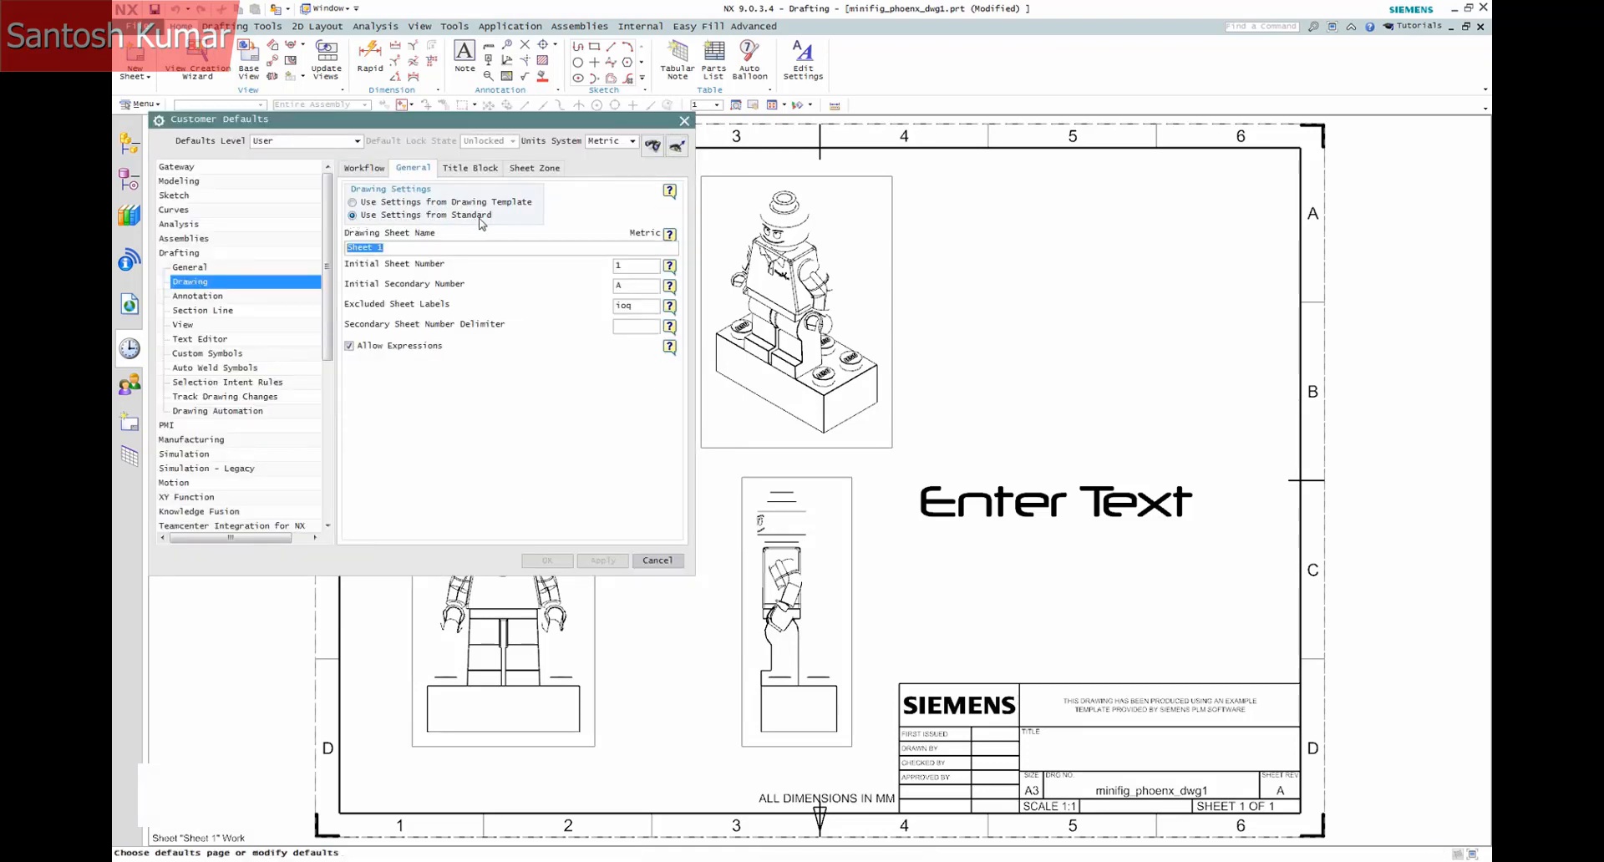
pyautogui.click(190, 267)
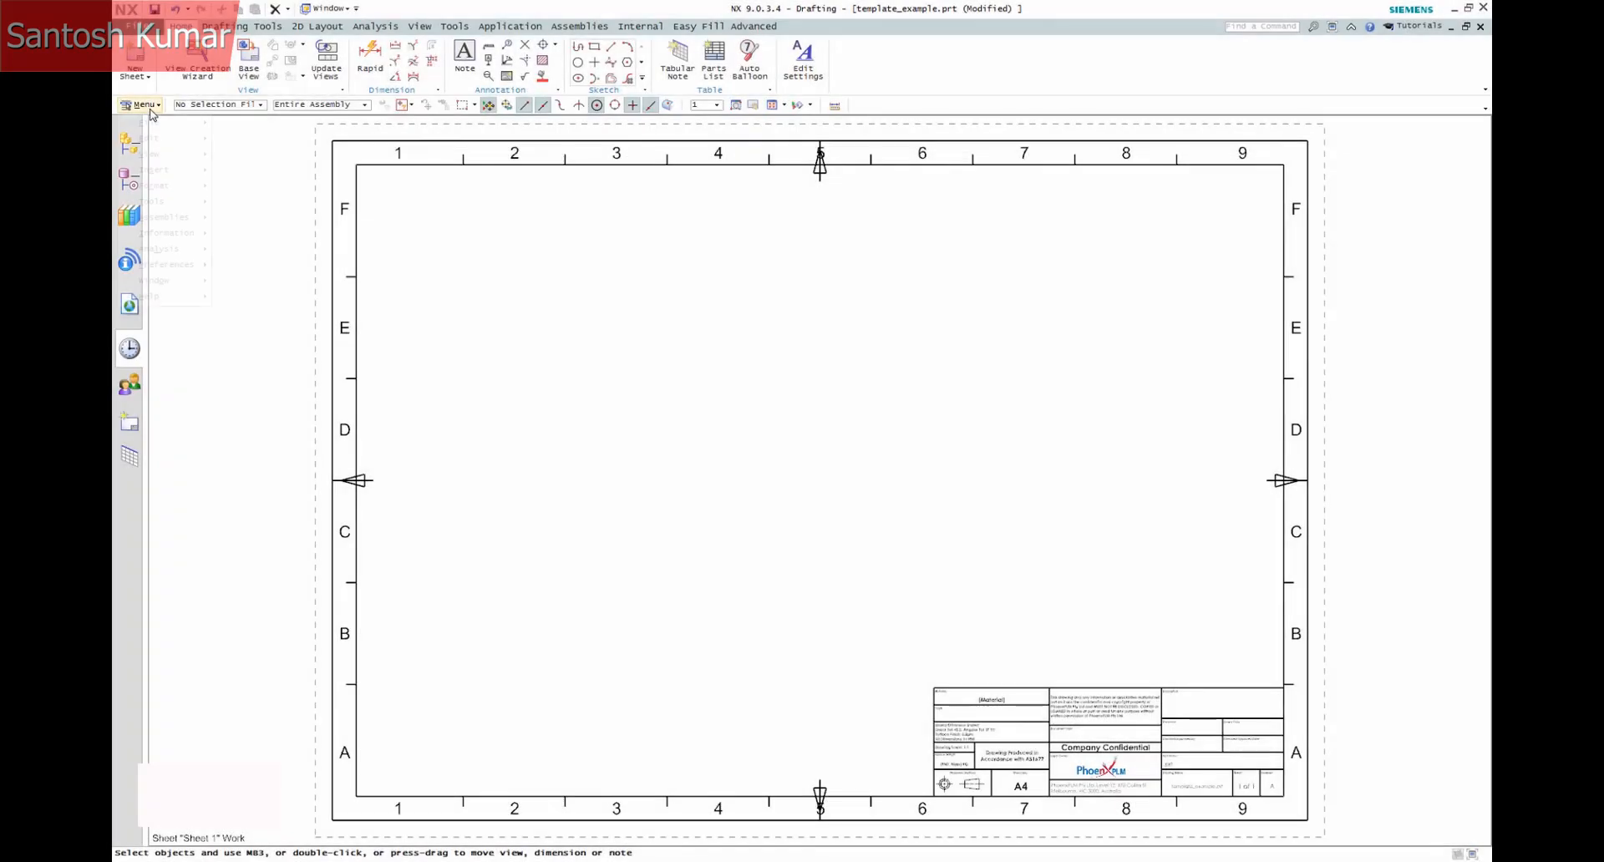
# - Review the template part's Drafting Preferences for lettering and for view shading, smooth edges, visible lines, hidden lines and general view settings
pyautogui.click(139, 105)
pyautogui.moveTo(199, 269)
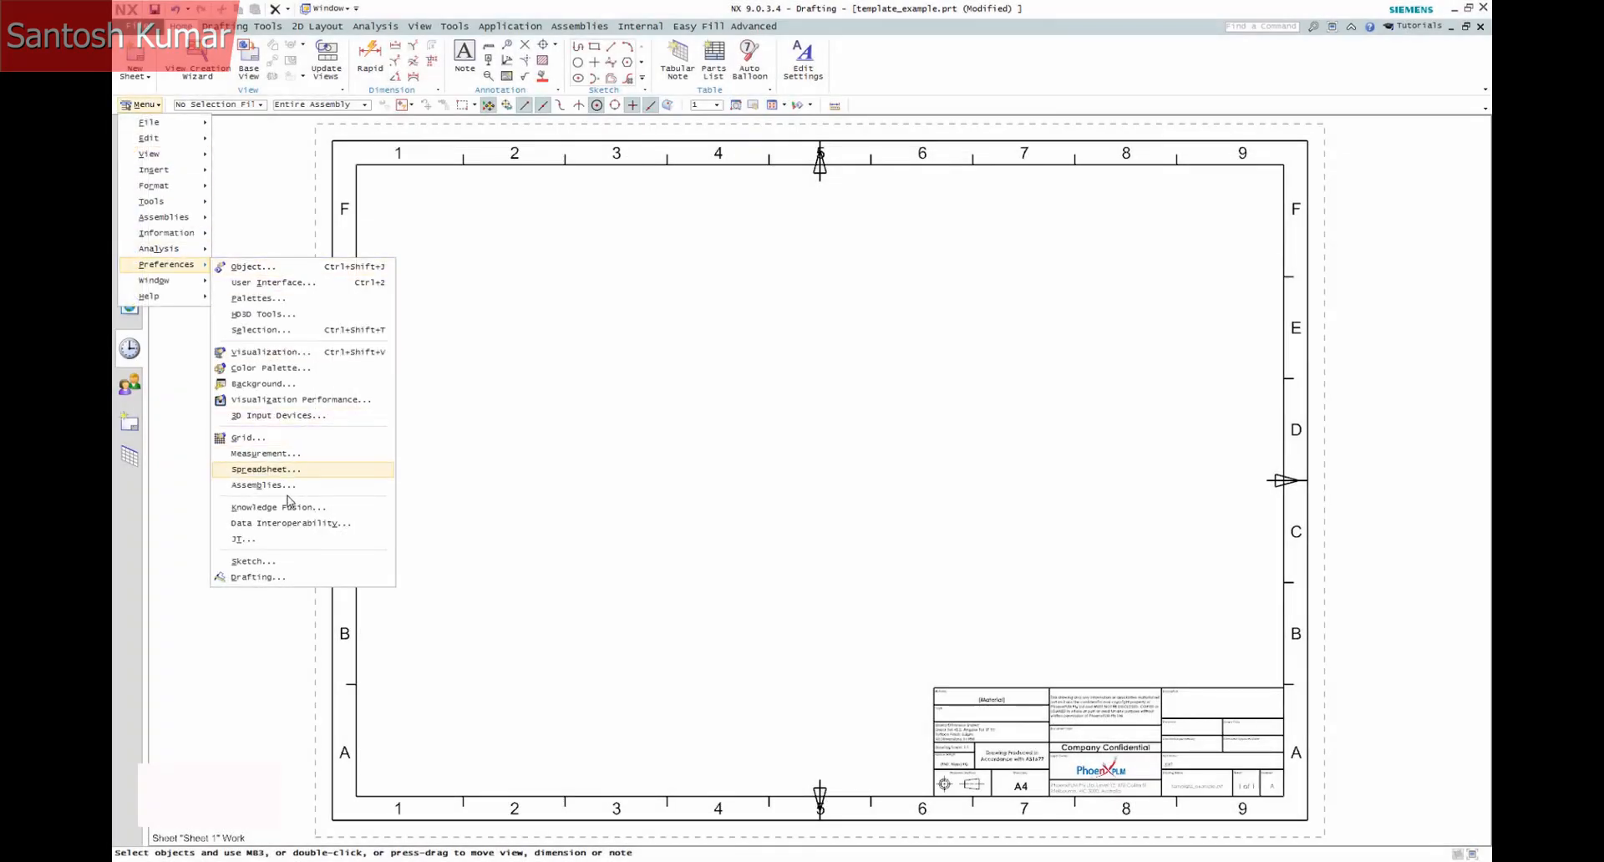
pyautogui.click(255, 577)
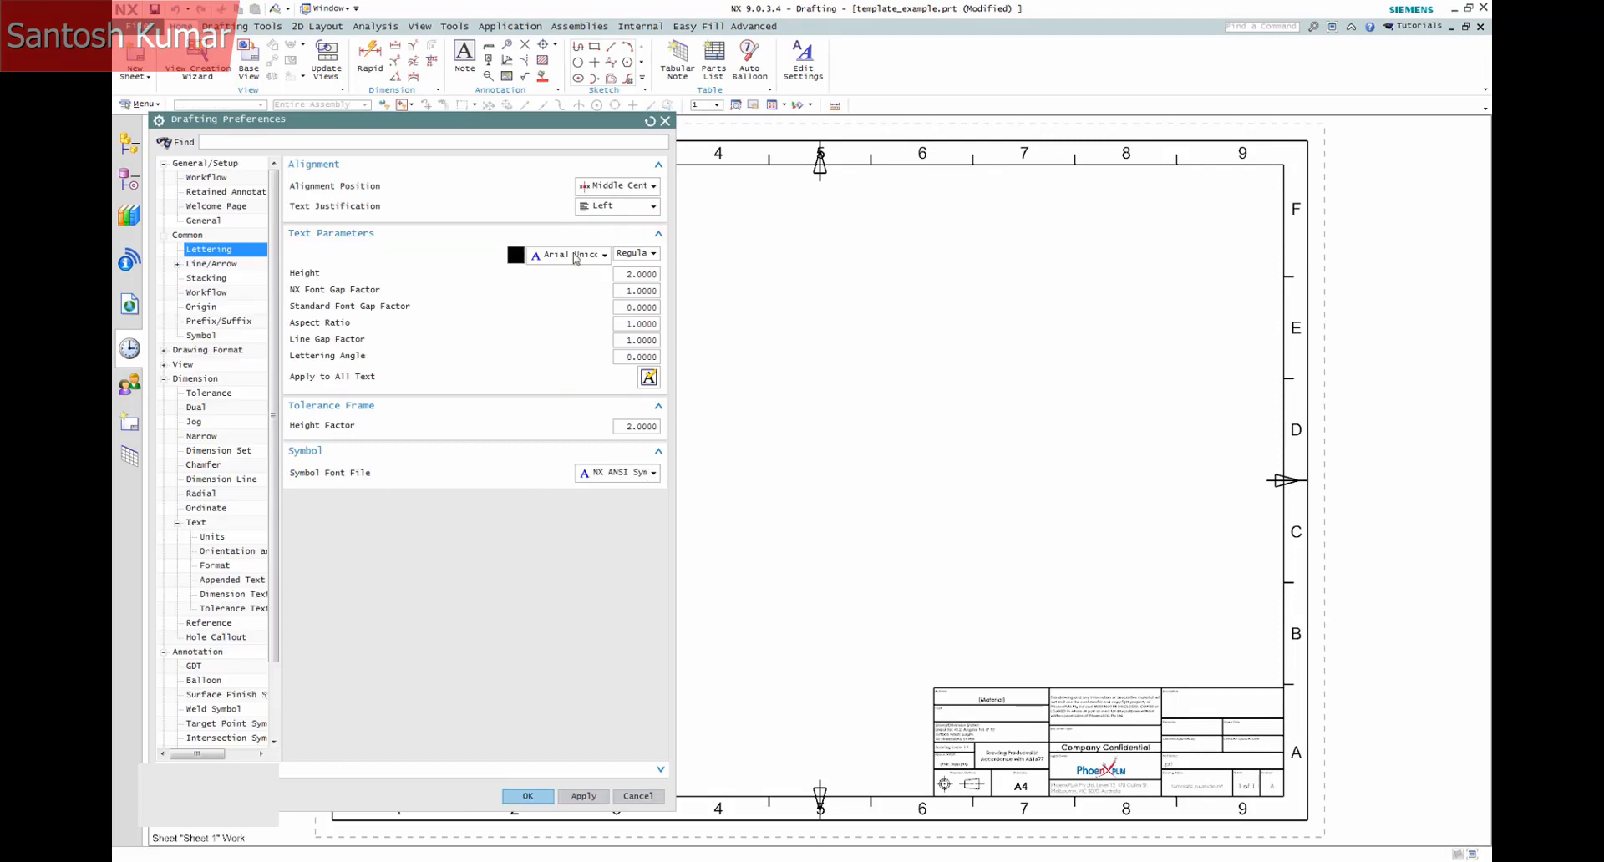
pyautogui.click(163, 365)
pyautogui.click(214, 537)
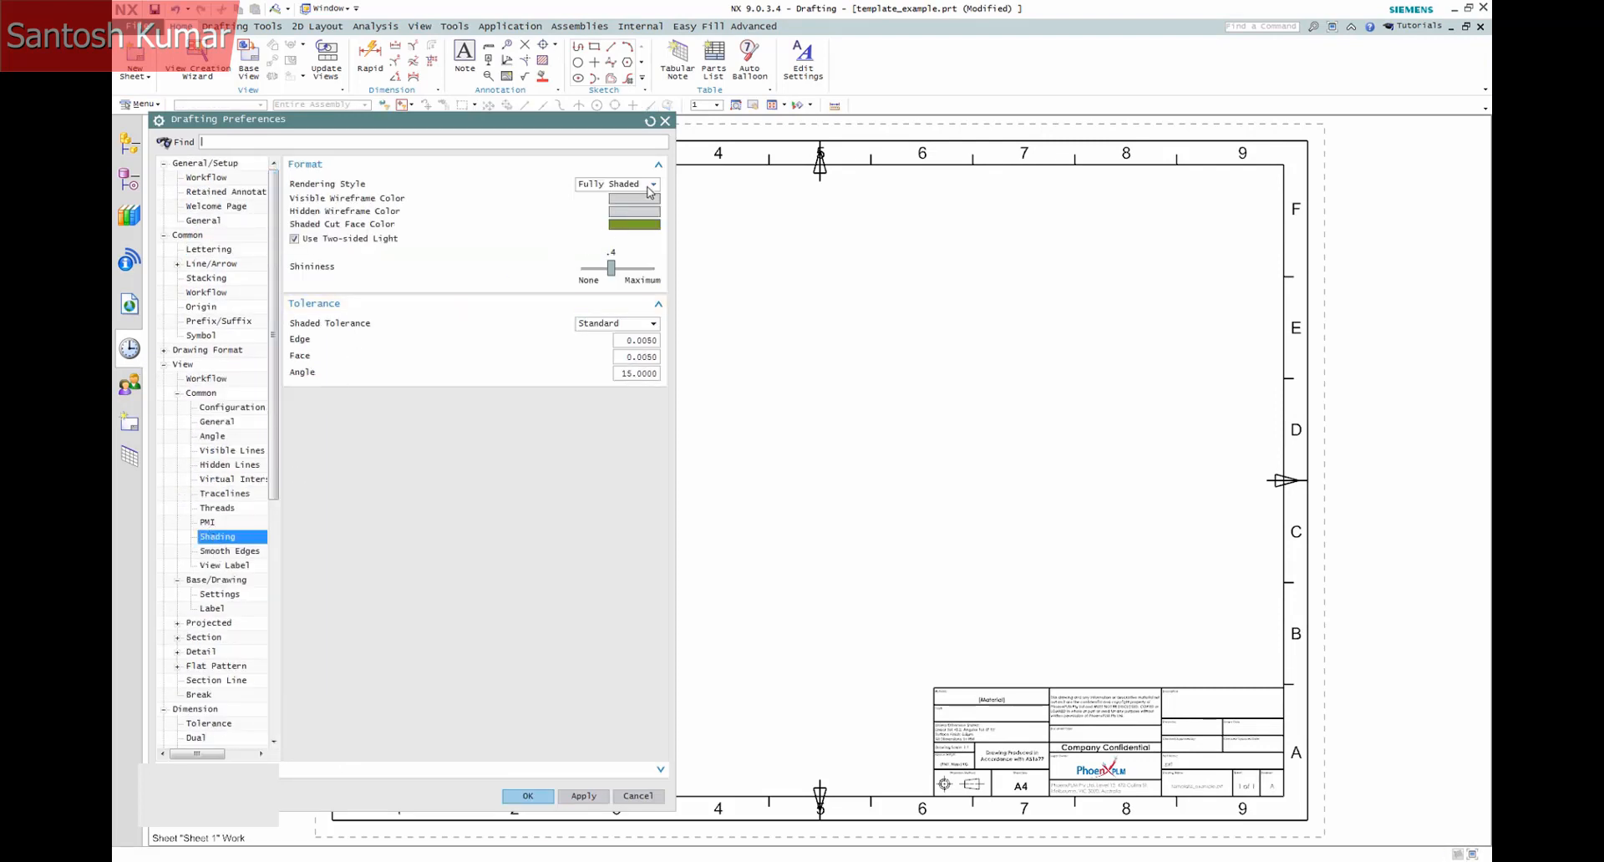
pyautogui.click(231, 552)
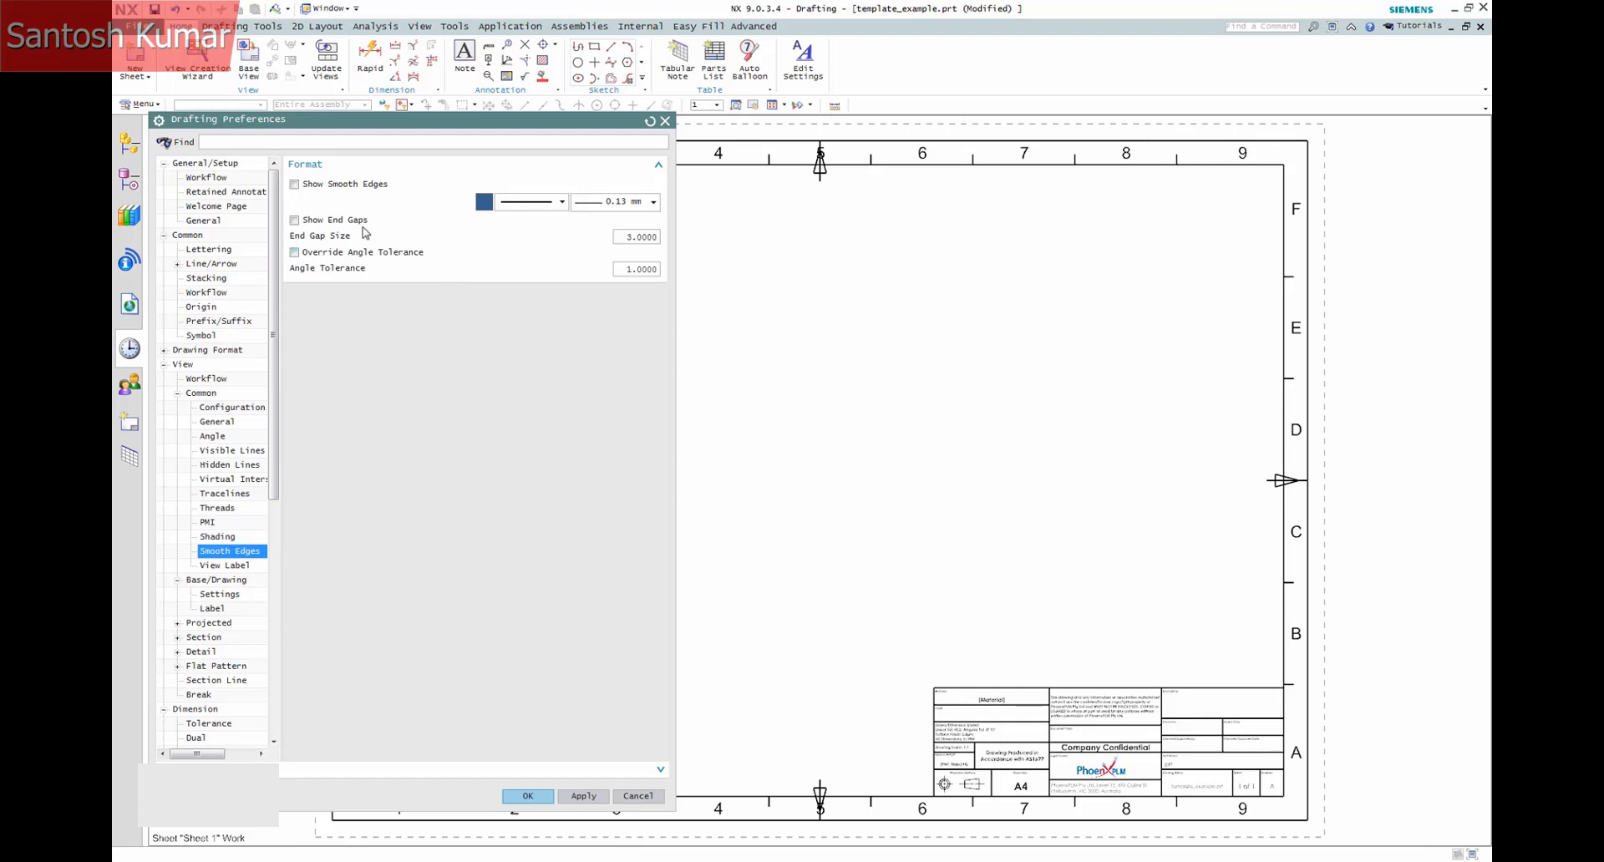
pyautogui.click(237, 452)
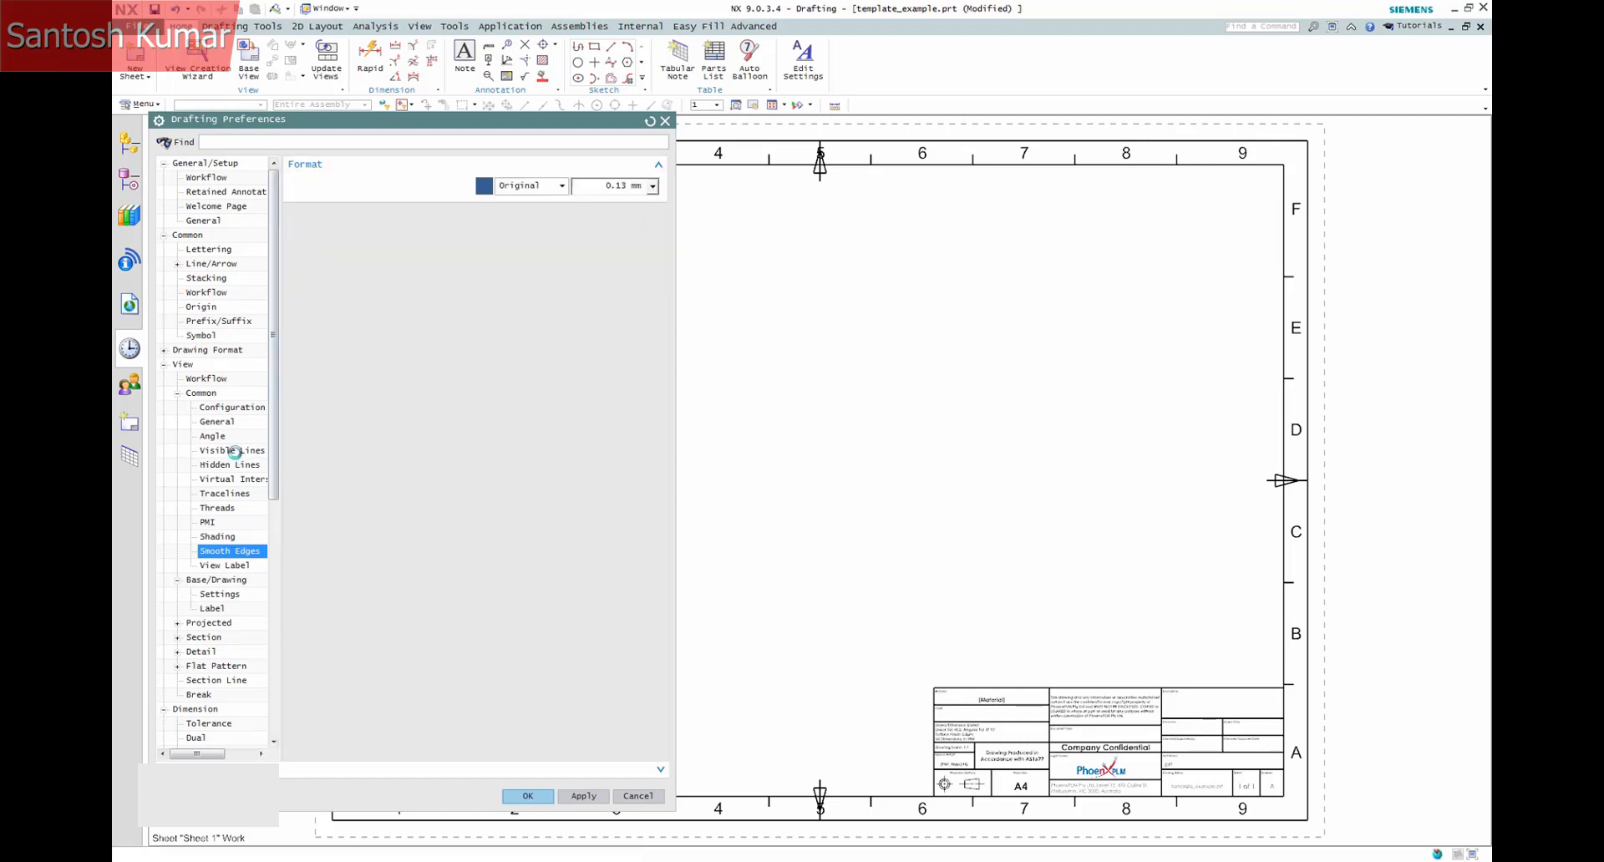
pyautogui.click(227, 467)
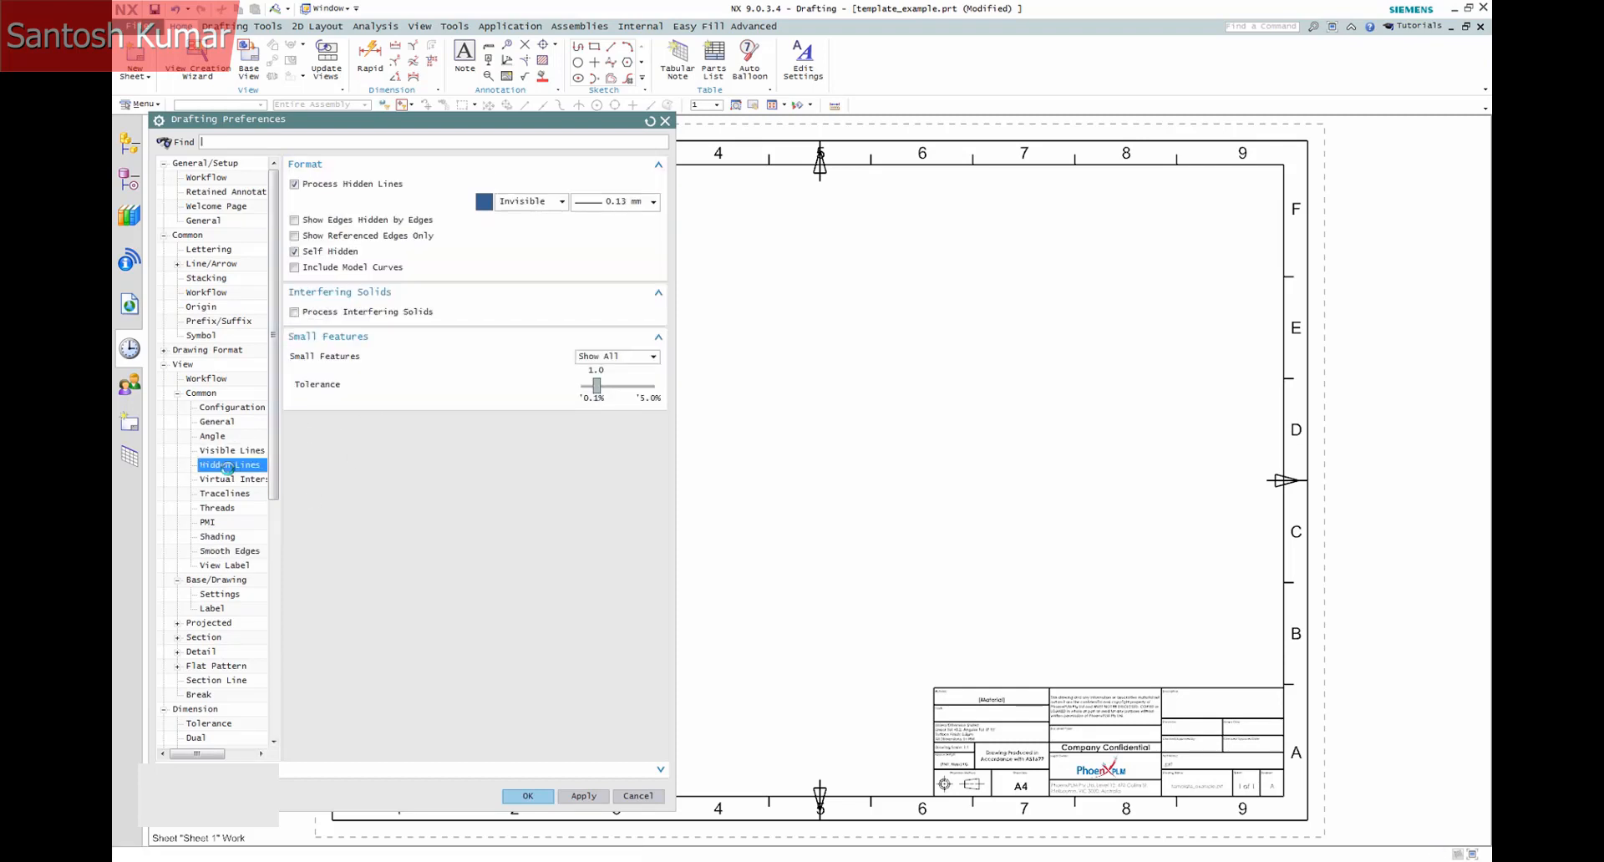
pyautogui.click(212, 422)
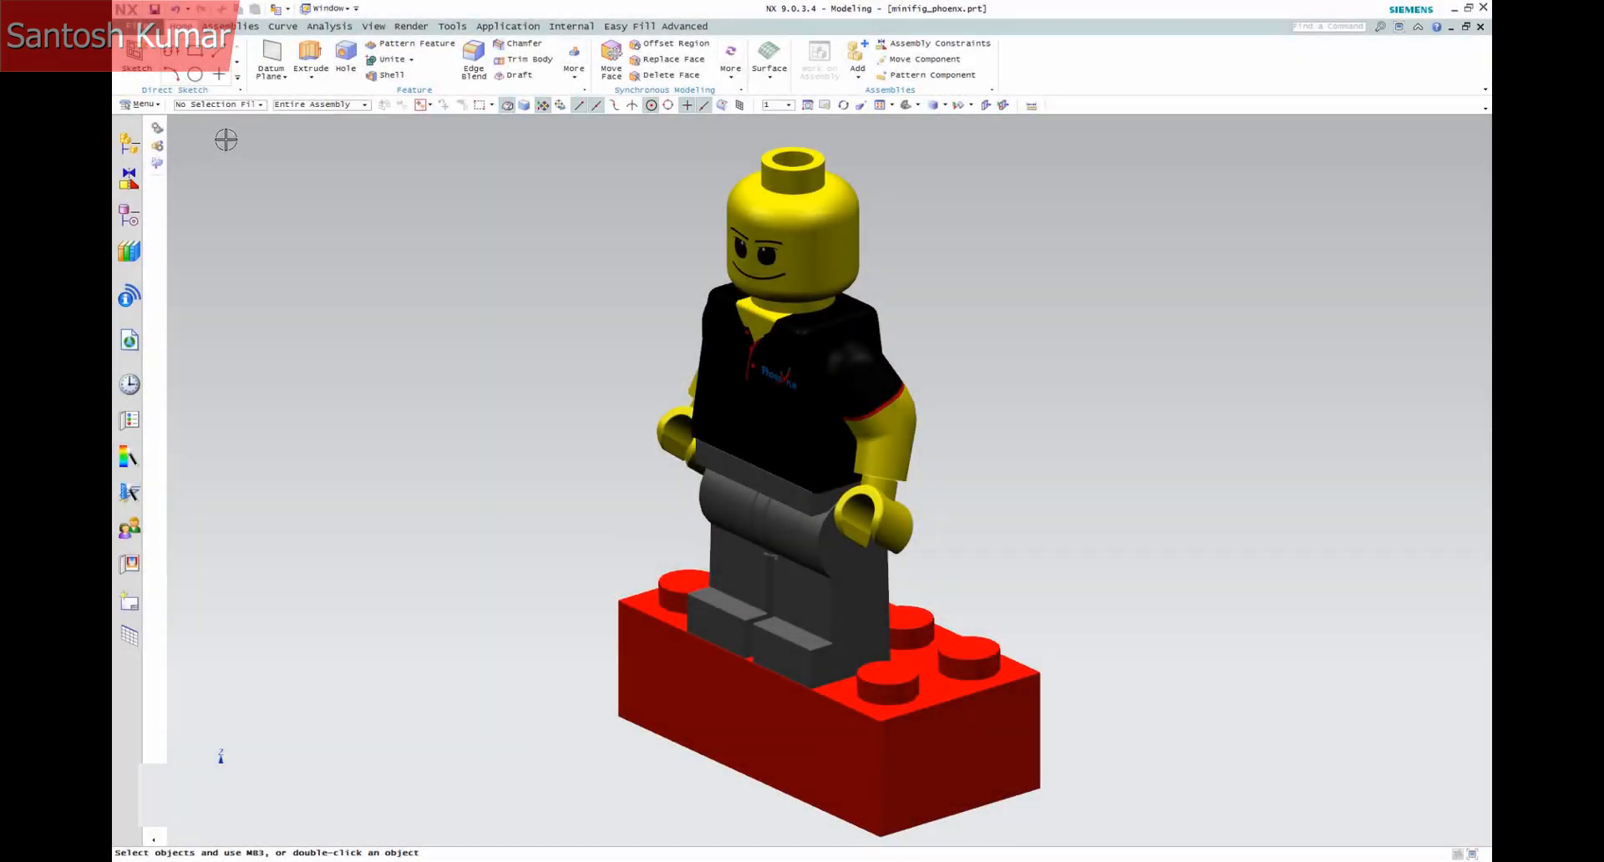
# - Create a new drawing of minifig_phoenx from the A3 - video template and acknowledge the title block message
pyautogui.click(148, 27)
pyautogui.click(147, 45)
pyautogui.click(255, 163)
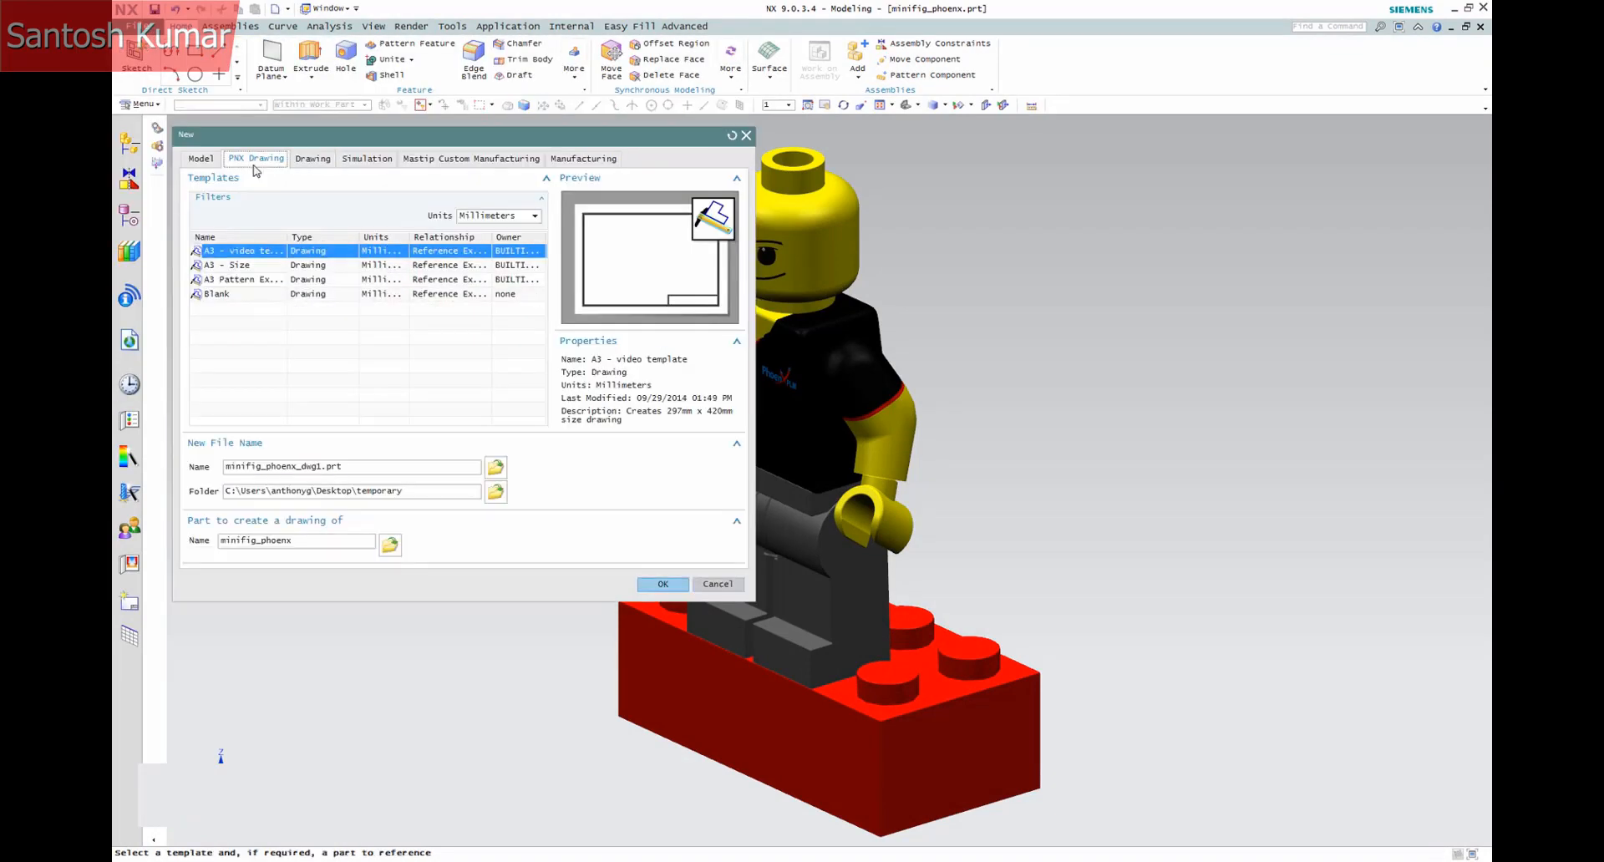
pyautogui.doubleClick(246, 255)
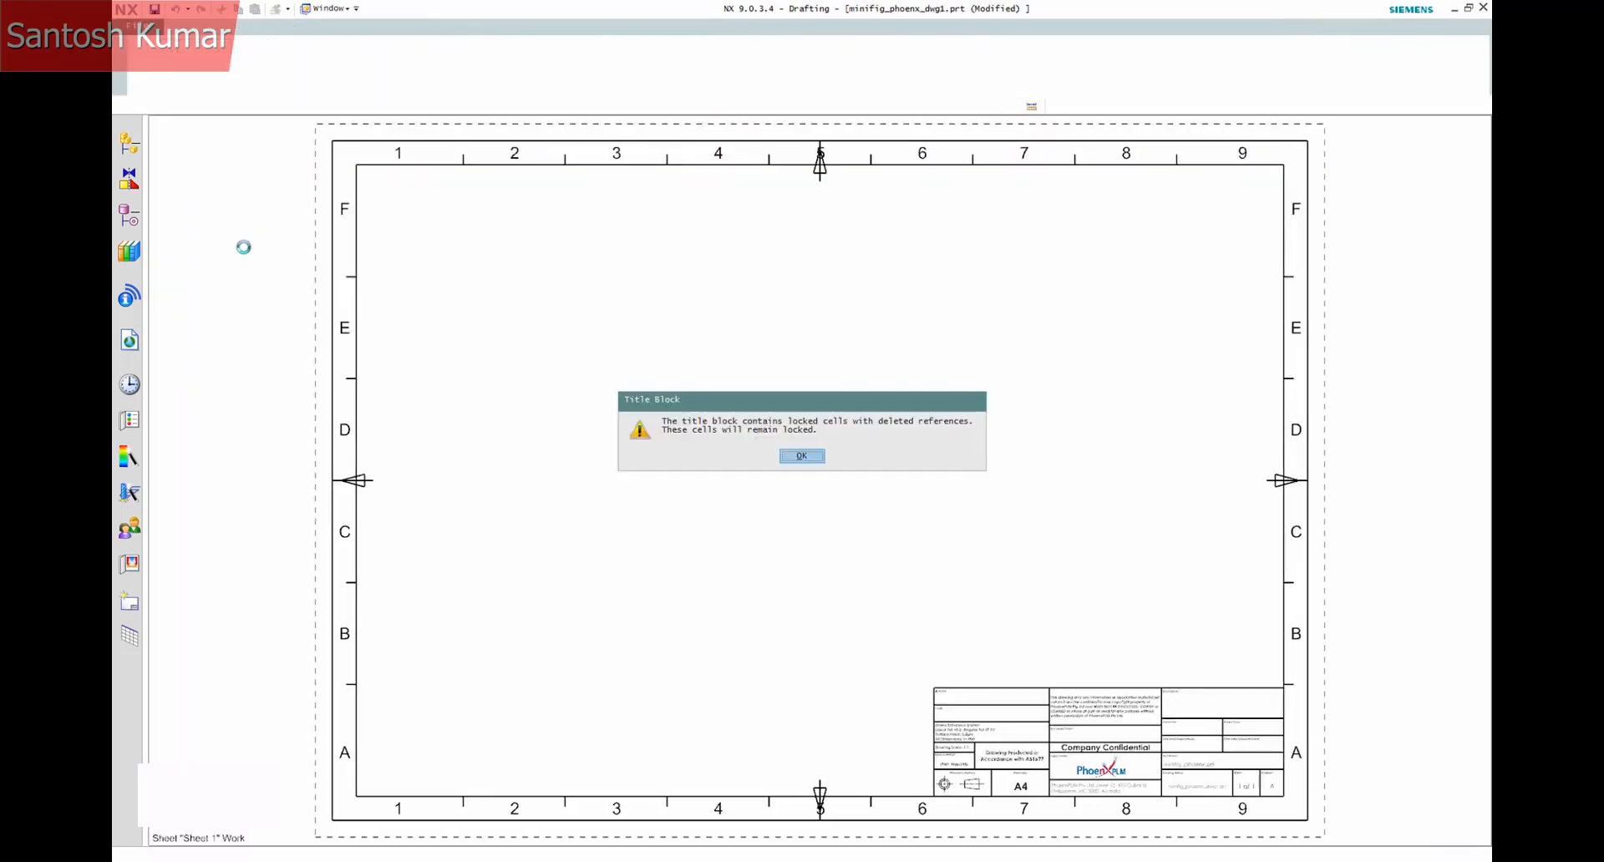
pyautogui.click(803, 457)
# - Lay out front, top, right and isometric views with the View Creation Wizard, and place an "Enter Text" note in the open area above the title block
pyautogui.click(387, 359)
pyautogui.click(437, 450)
pyautogui.click(436, 451)
pyautogui.click(435, 452)
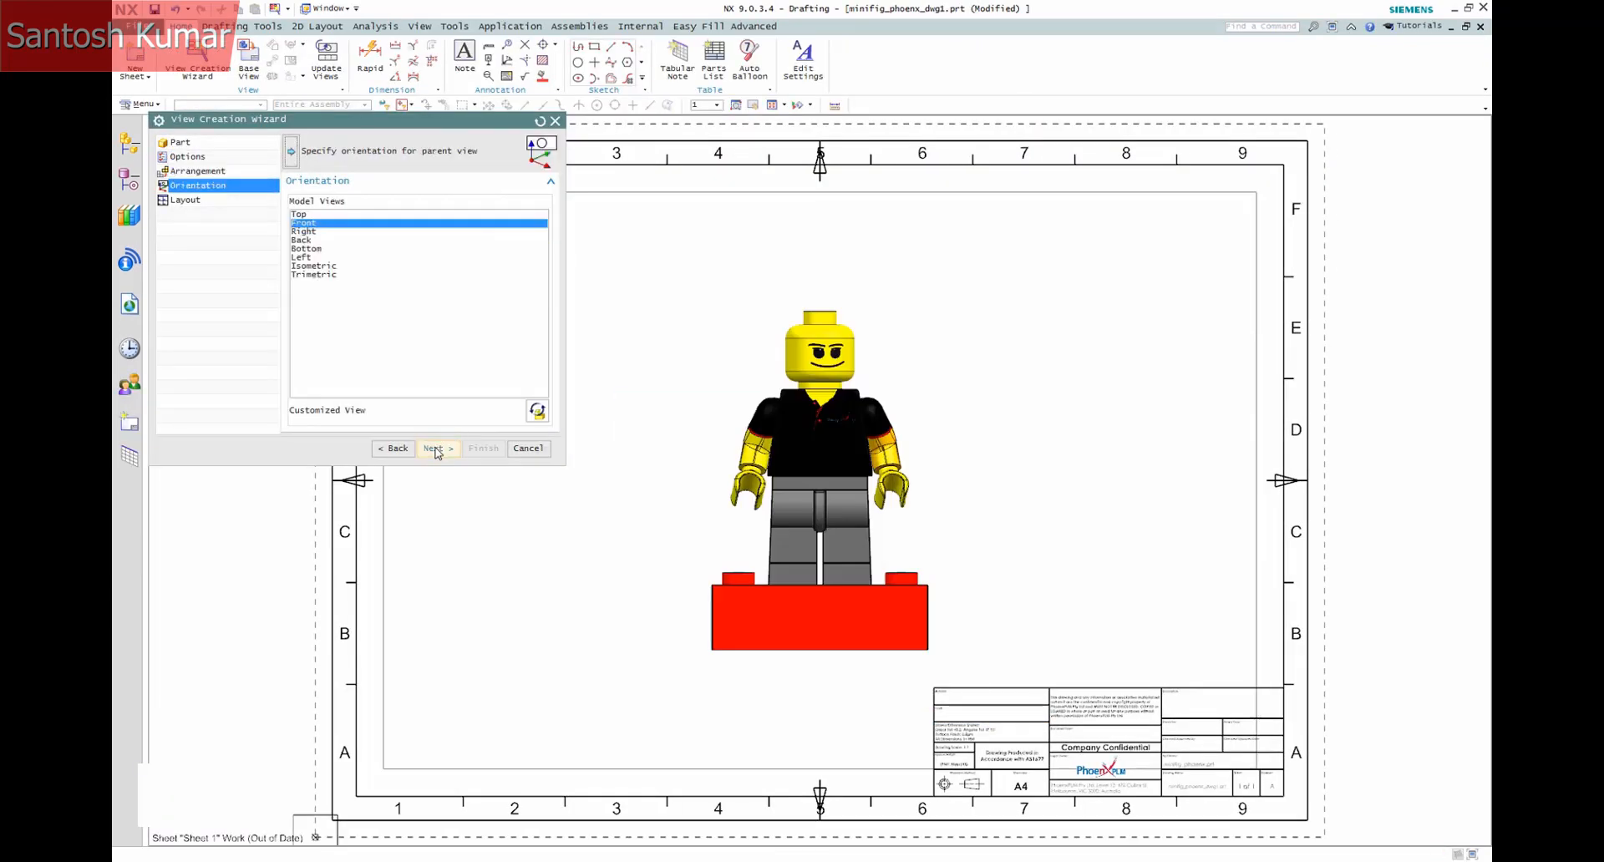
pyautogui.click(436, 452)
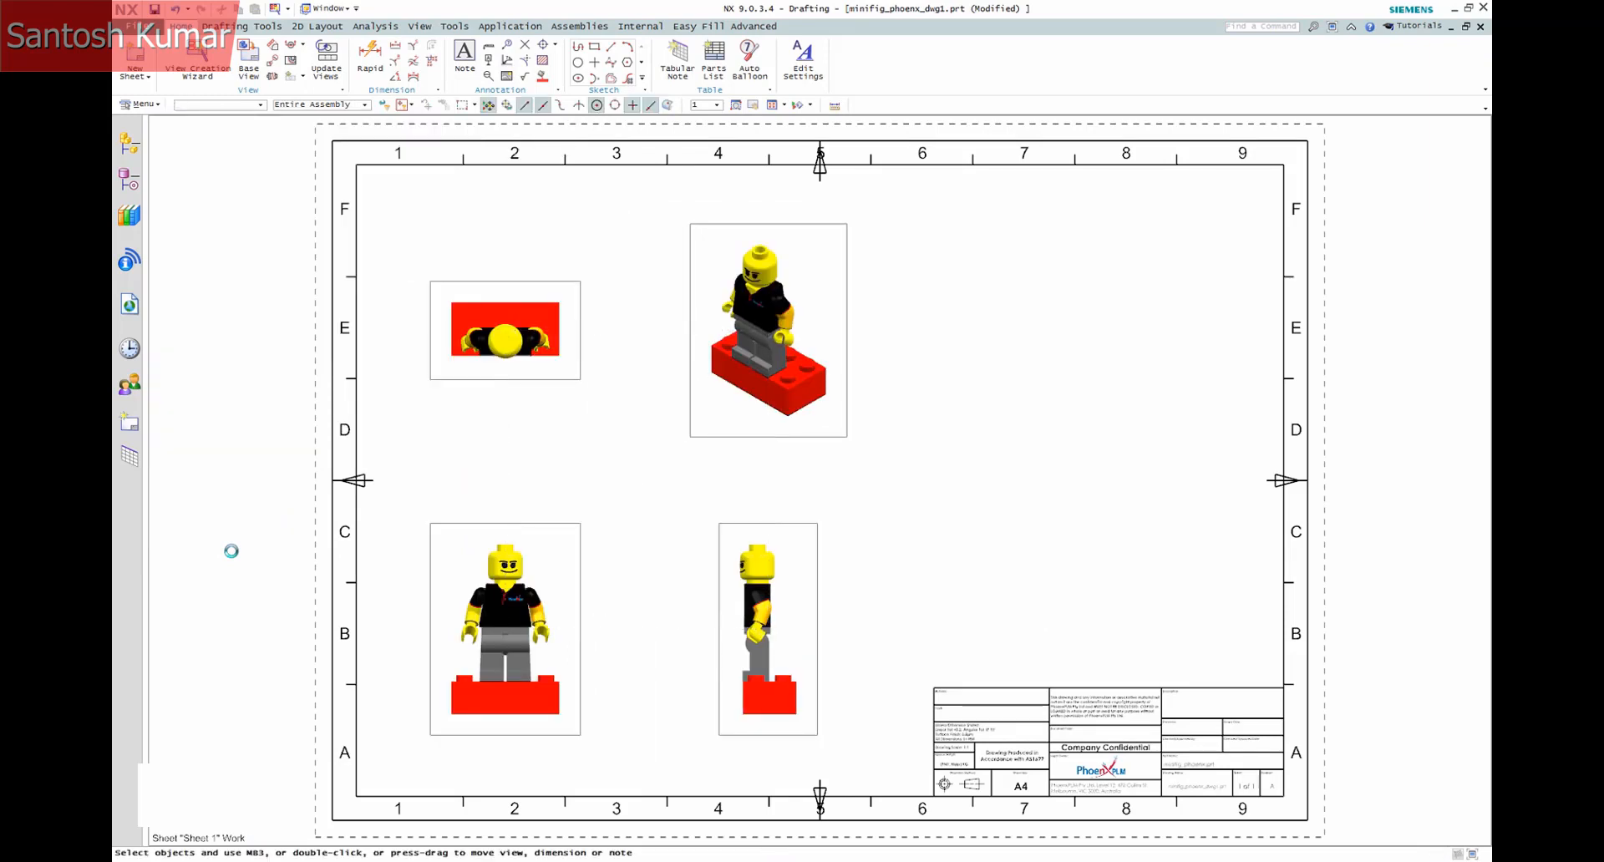
pyautogui.click(464, 55)
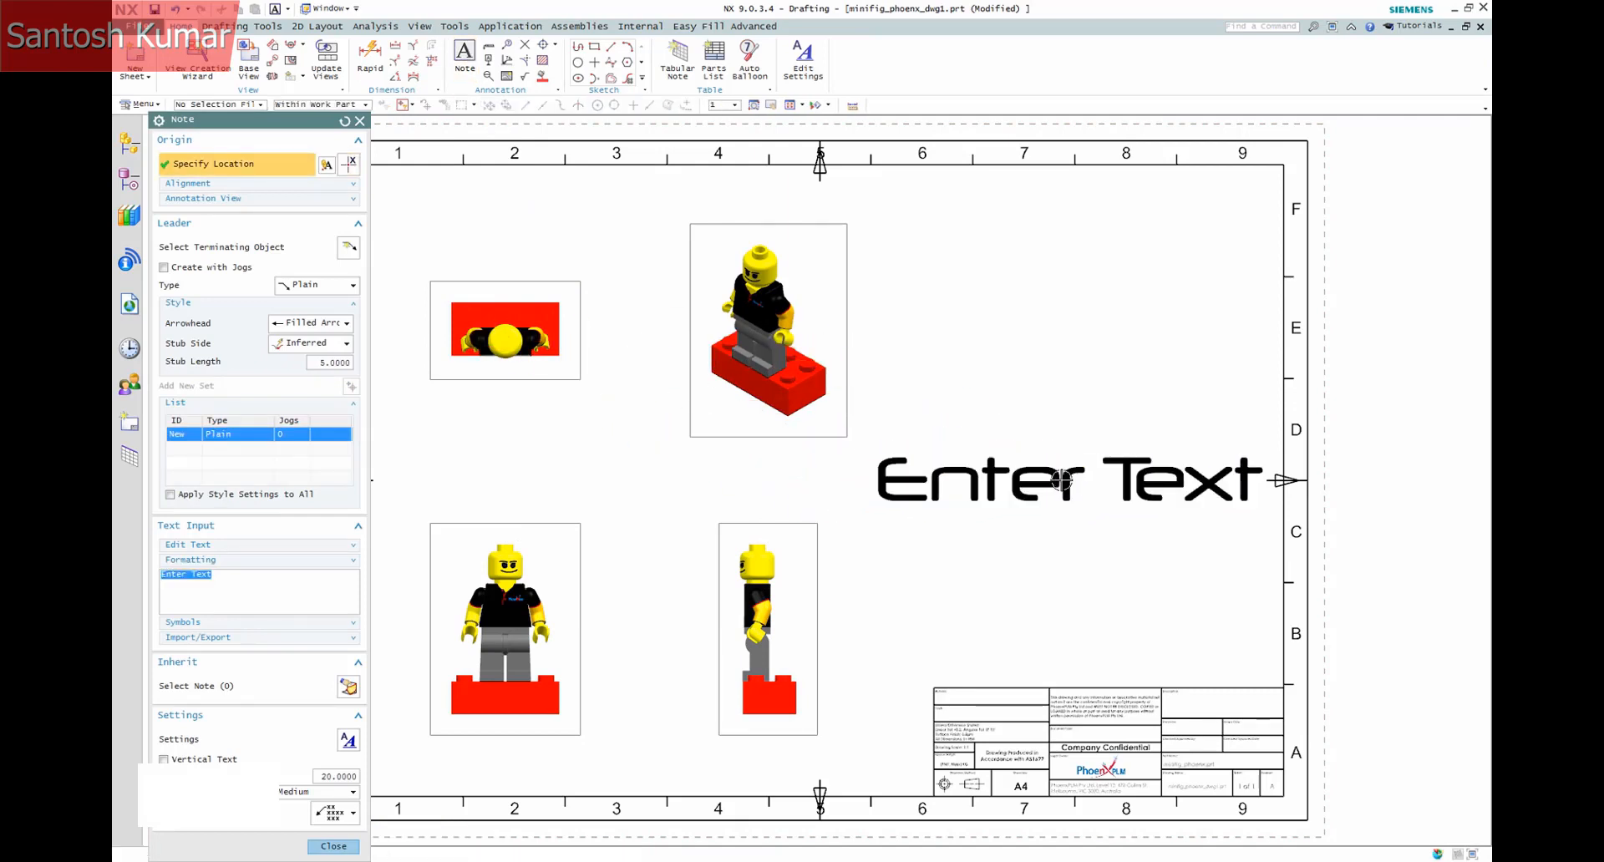
pyautogui.press('Escape')
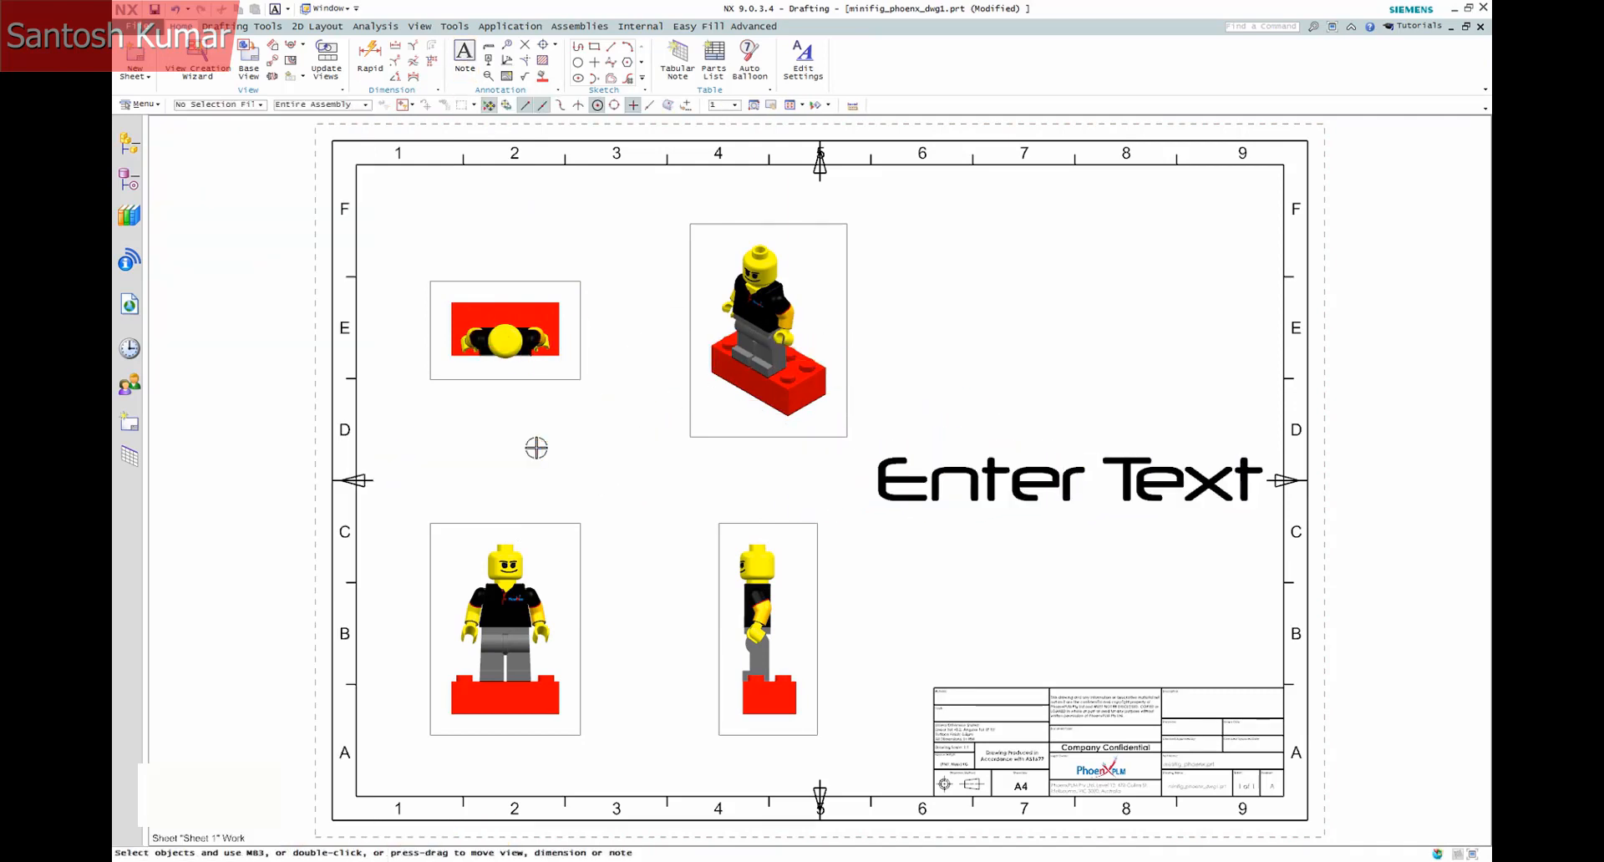